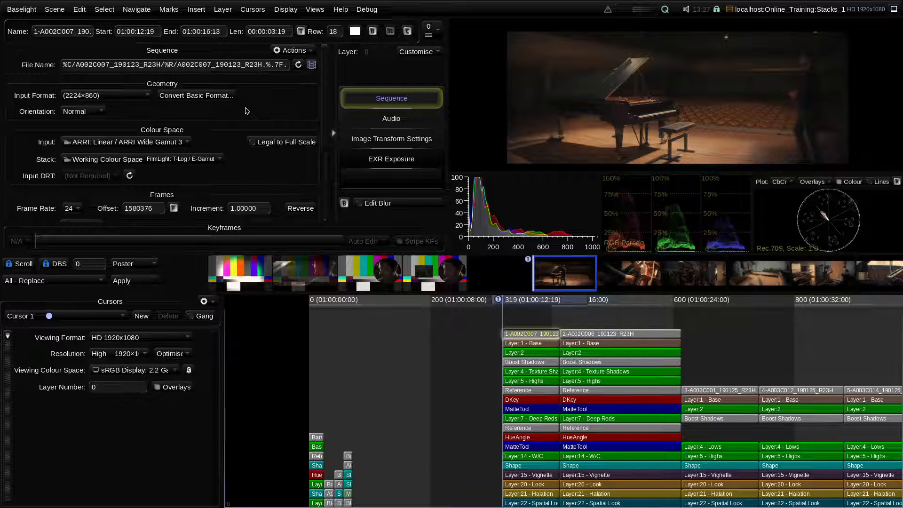
- Review the first piano shot at 01:00:14:17 and inspect its source sequence settings
left_click(461, 359)
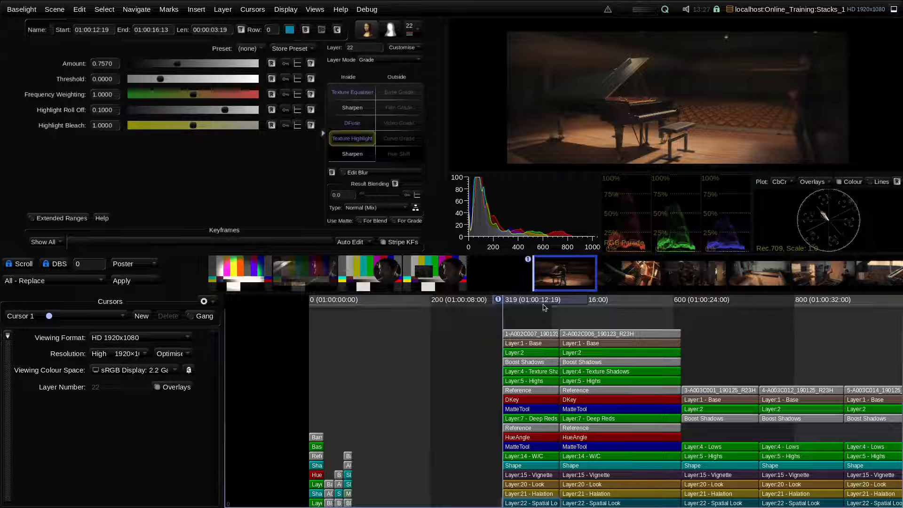
left_click_drag(559, 301, 550, 325)
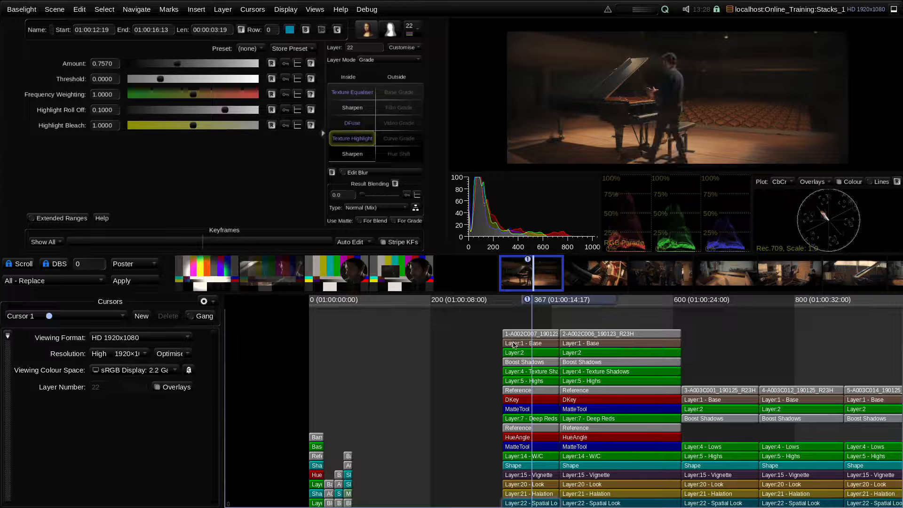
left_click(553, 335)
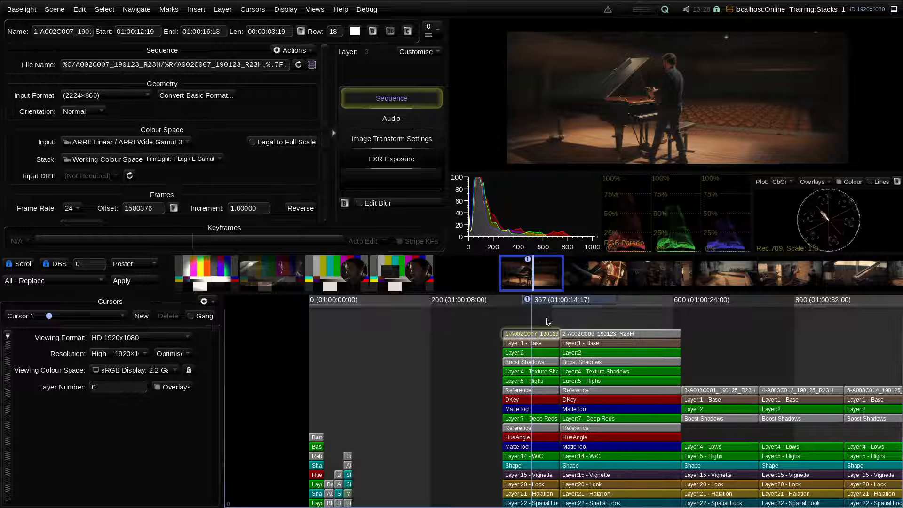
left_click(547, 323)
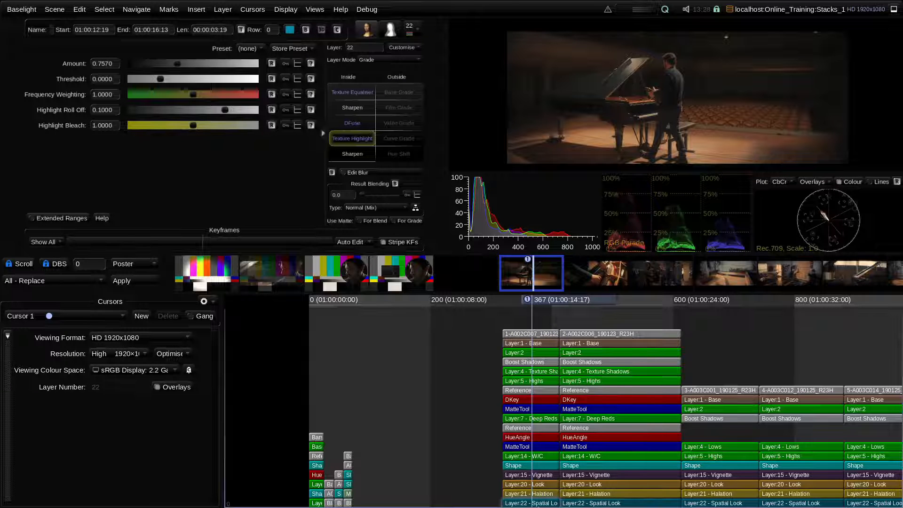
- Add a grade layer beneath the first shot's Layer 22 and extend its end to 01:03:36:24 across the timeline
left_click(540, 505)
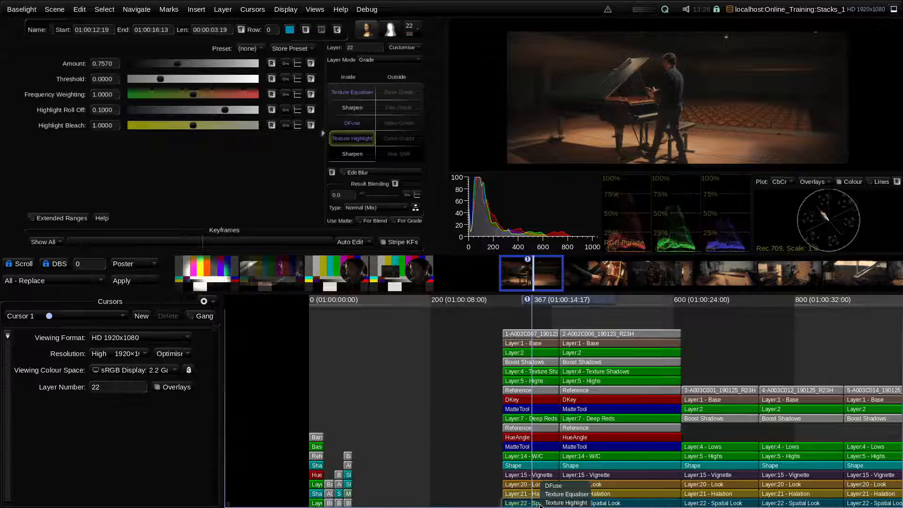
key("p")
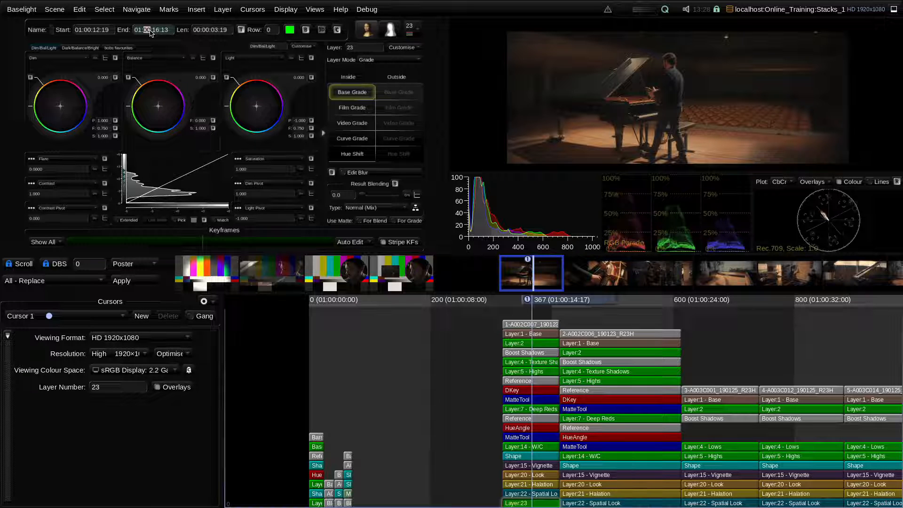
type("3:36:03")
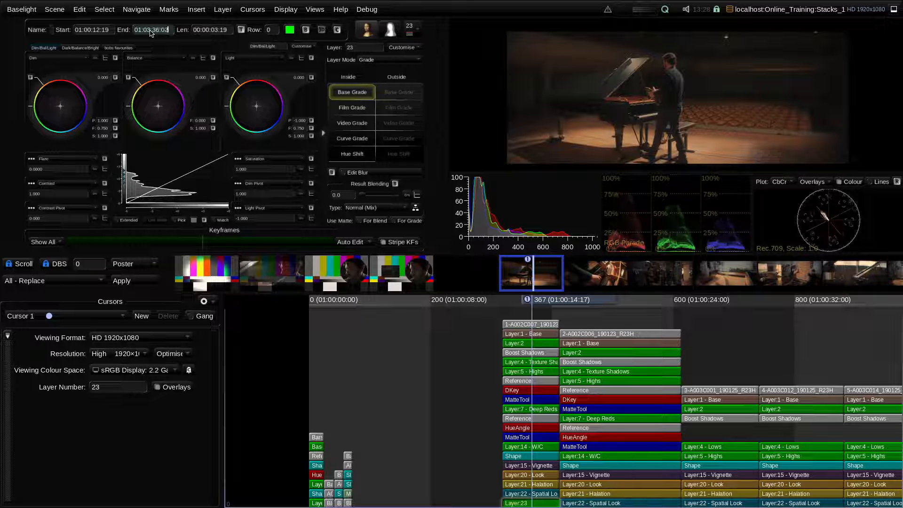
key("Return")
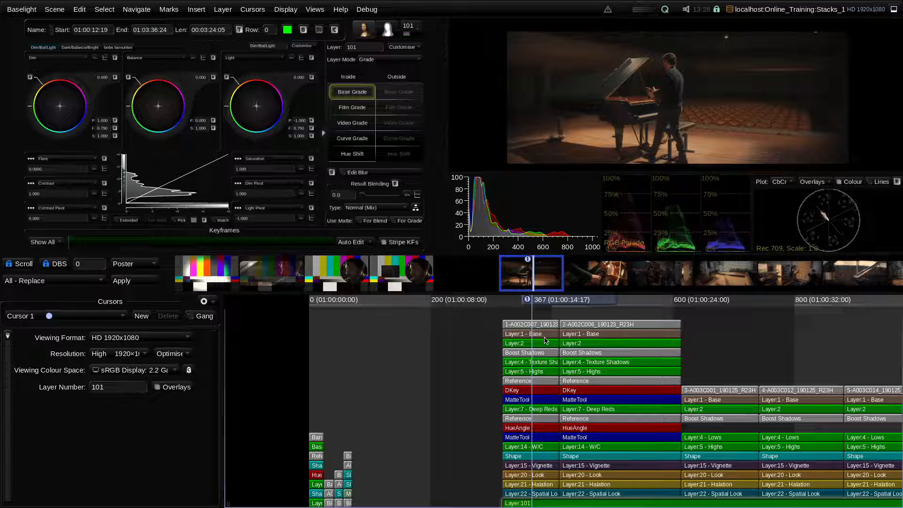
- Brighten the image on the long layer by raising its Base Grade balance exposure to 1.245, viewed at 01:00:14:23
mouse_move(556, 305)
left_mouse_down()
mouse_move(548, 305)
mouse_move(631, 309)
mouse_move(560, 309)
left_mouse_up()
left_click_drag(160, 82, 172, 79)
left_click_drag(120, 106, 139, 109)
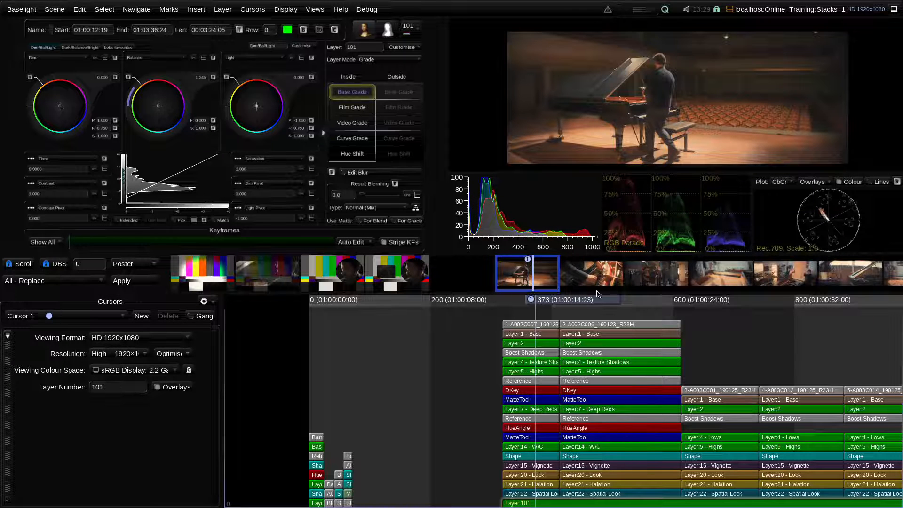
left_click(589, 315)
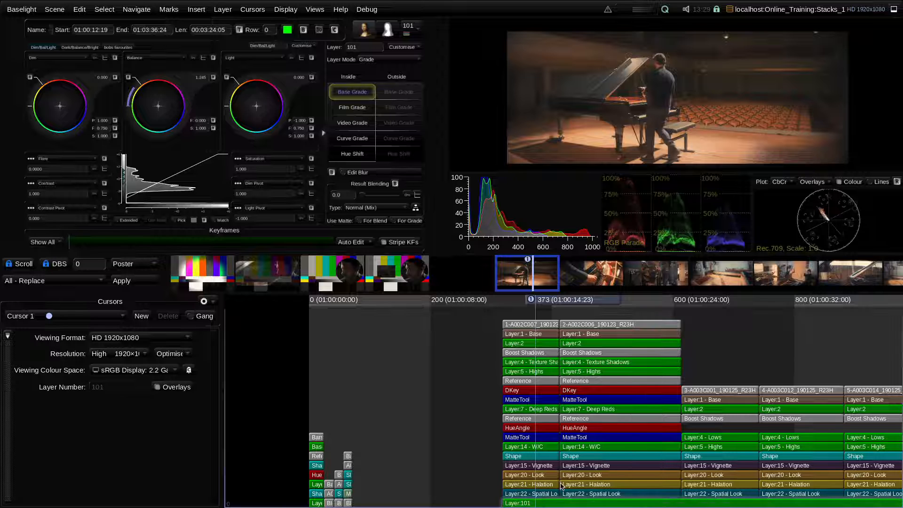
- Add a second long grade layer beneath Layer 101, and delete both long layers from the timeline
mouse_move(545, 496)
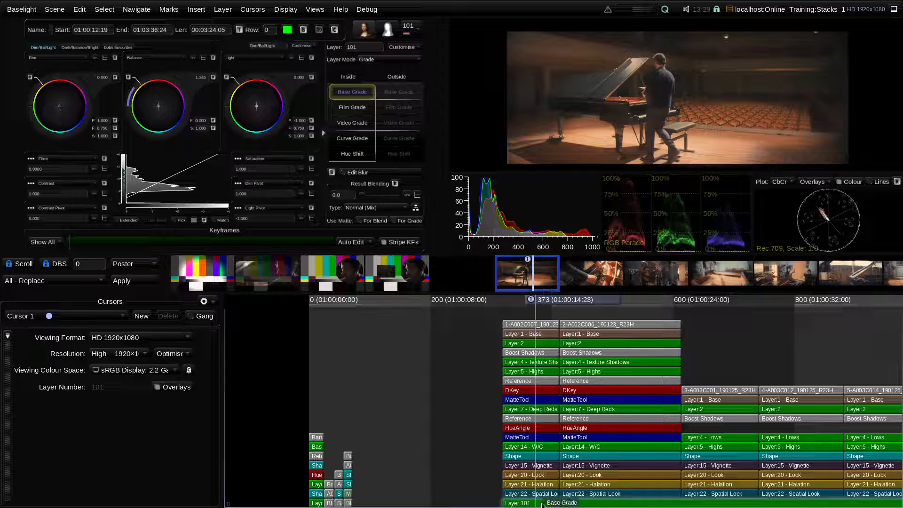
key("p")
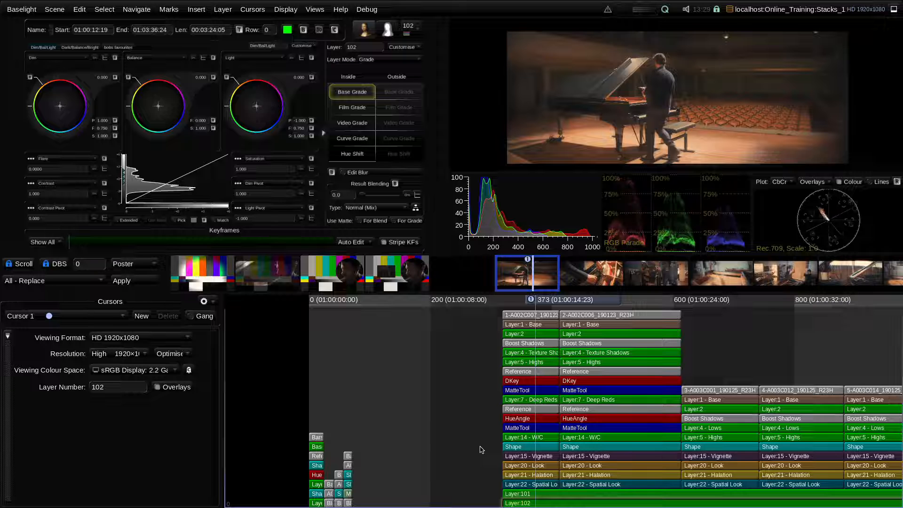
key("Delete")
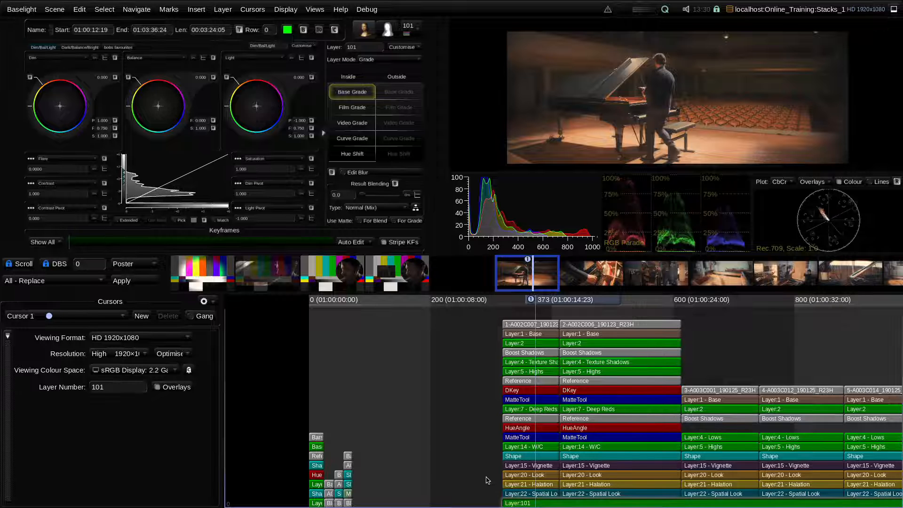
key("Delete")
- Scrub through the first three shots and park the playhead at 01:00:18:00 in the second shot
left_click(521, 330)
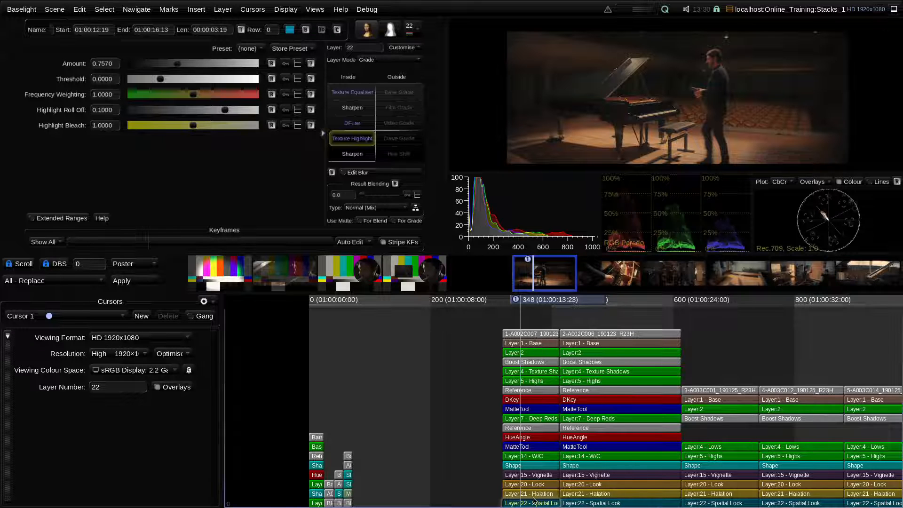
left_click_drag(563, 303, 754, 303)
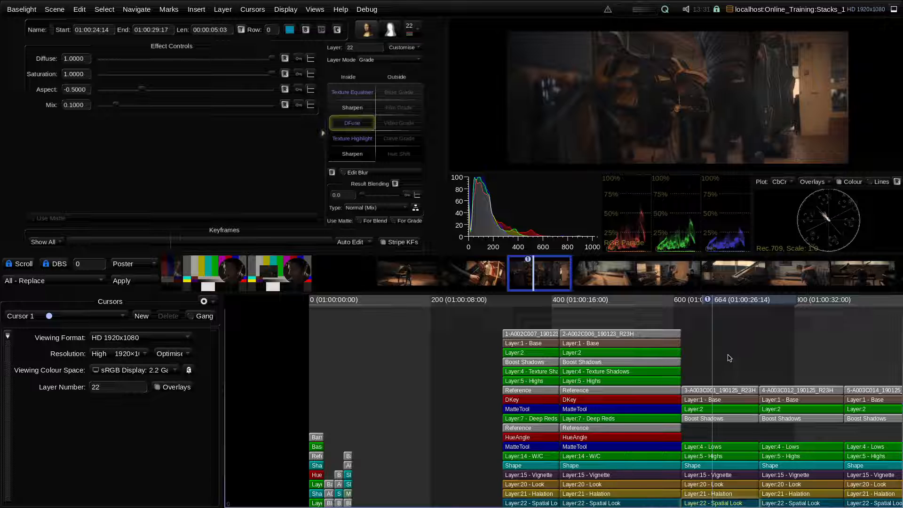
left_click_drag(746, 303, 618, 310)
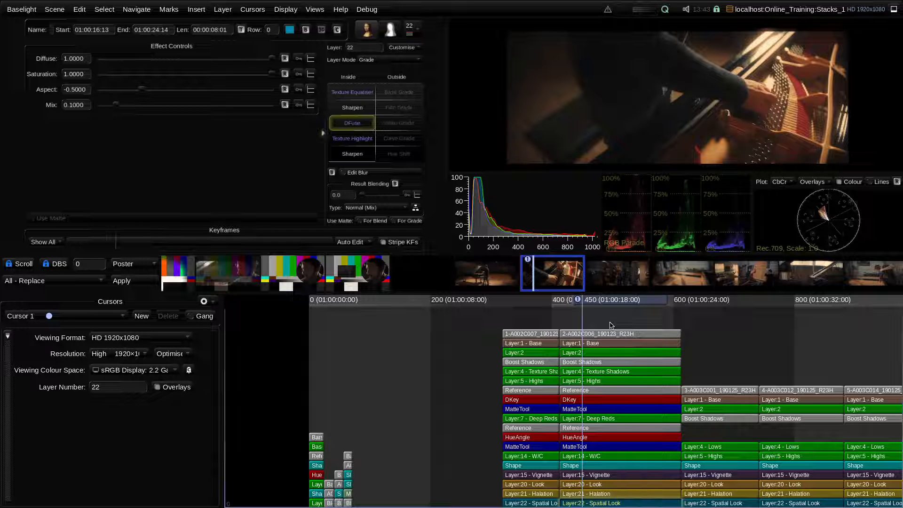
- Step the viewed row up through the second shot's stack to its ungraded source sequence and select that strip
key("Up")
key("Up")
key("Up")
key("Up")
key("Up")
key("Up")
key("Up")
key("Up")
key("Up")
key("Up")
key("Up")
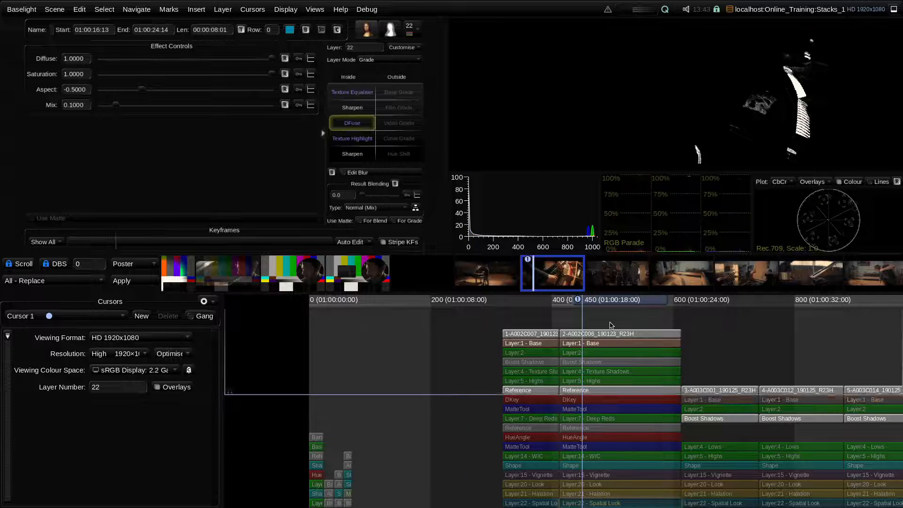
key("Up")
key("Up")
key("Up")
key("Up")
key("Up")
key("Up")
key("Up")
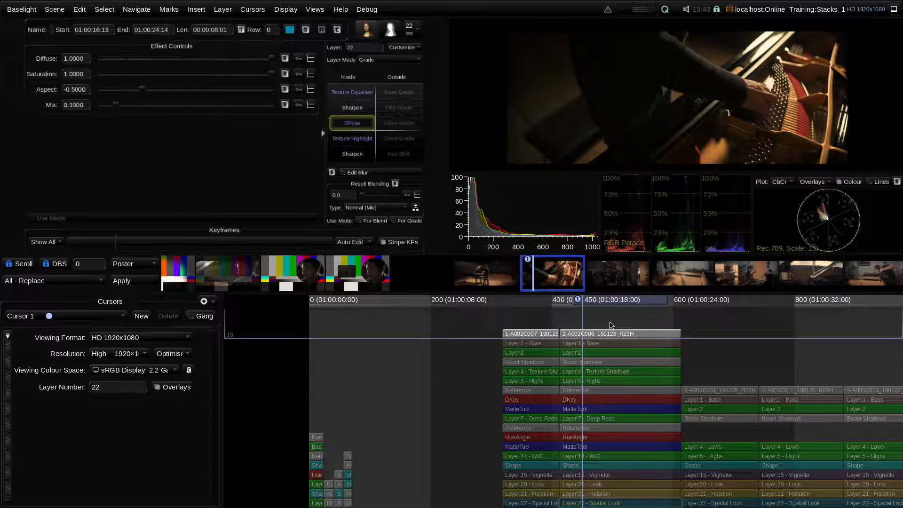
left_click(608, 334)
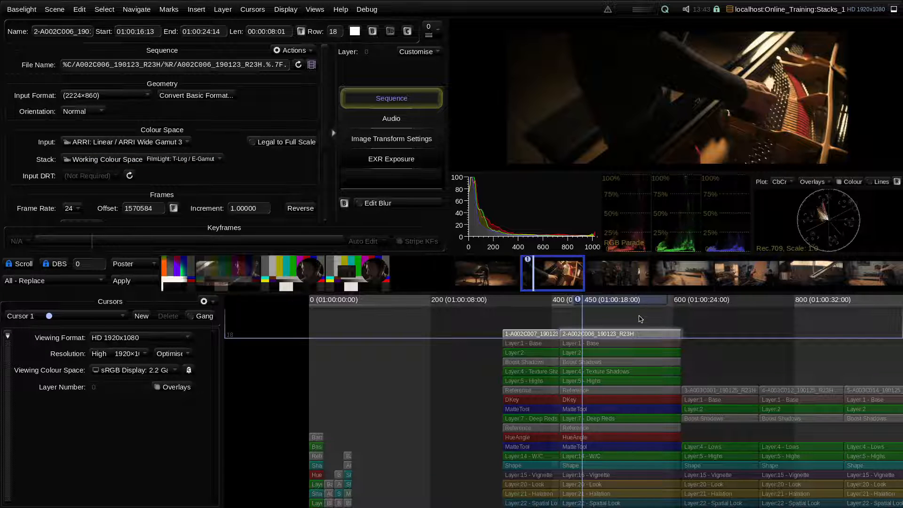
- Examine the second shot's early layers row by row, from Layer 1 - Base through Boost Shadows to Layer 5 - Highs
key("Down")
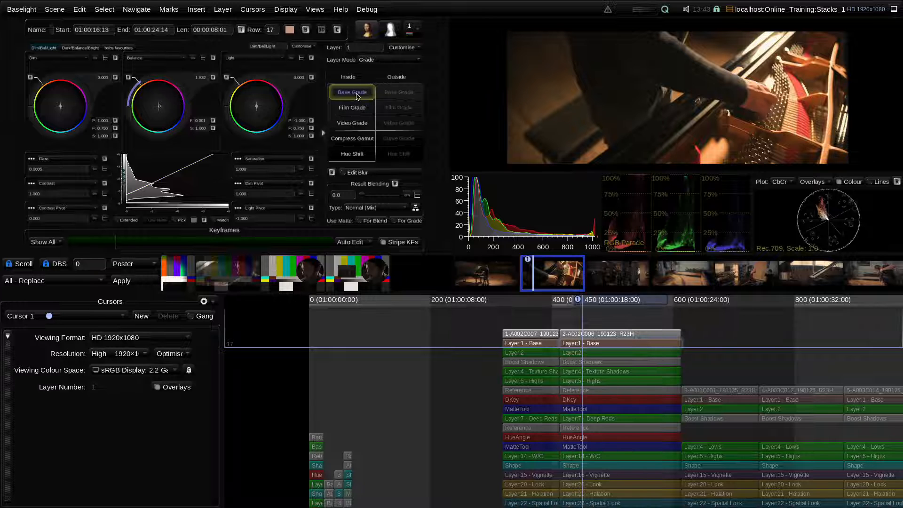
key("Down")
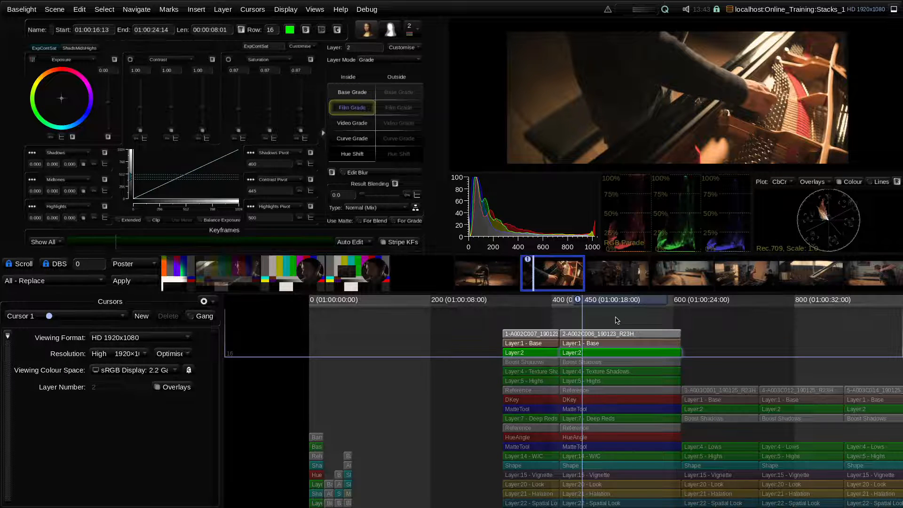
key("Down")
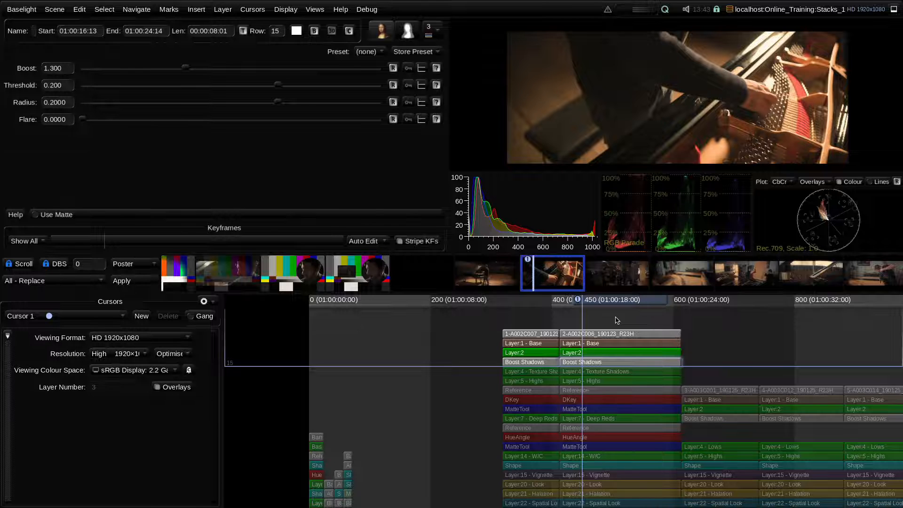
key("Down")
key("Down")
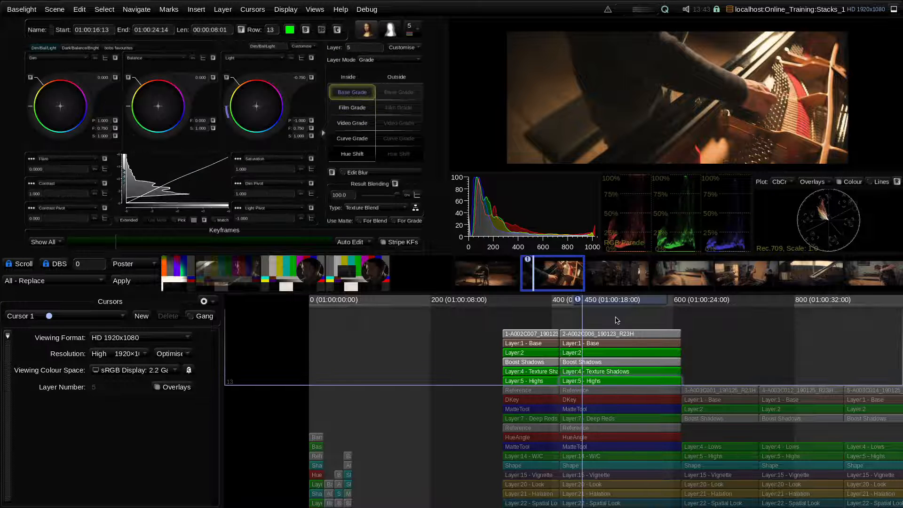
- Inspect the Reference, DKey and MatteTool rows of the key feeding Layer 7 - Deep Reds, ending on that layer
key("Down")
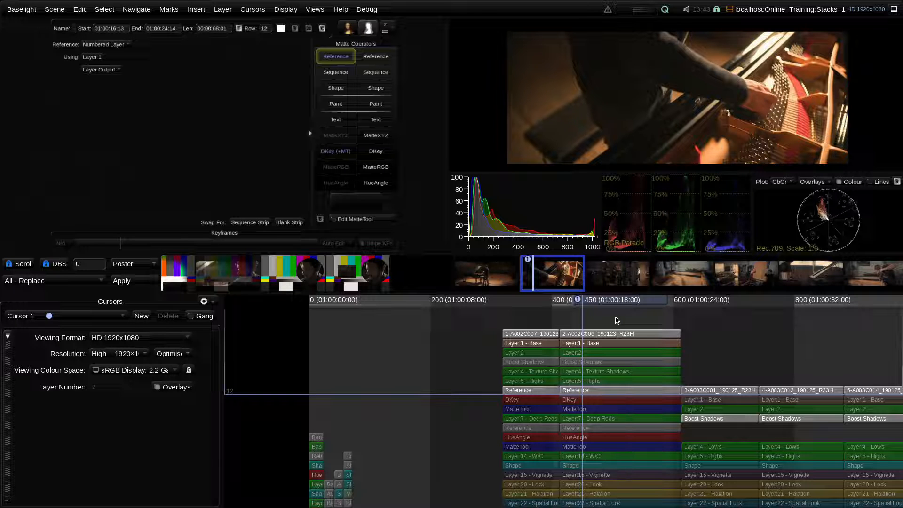
key("Down")
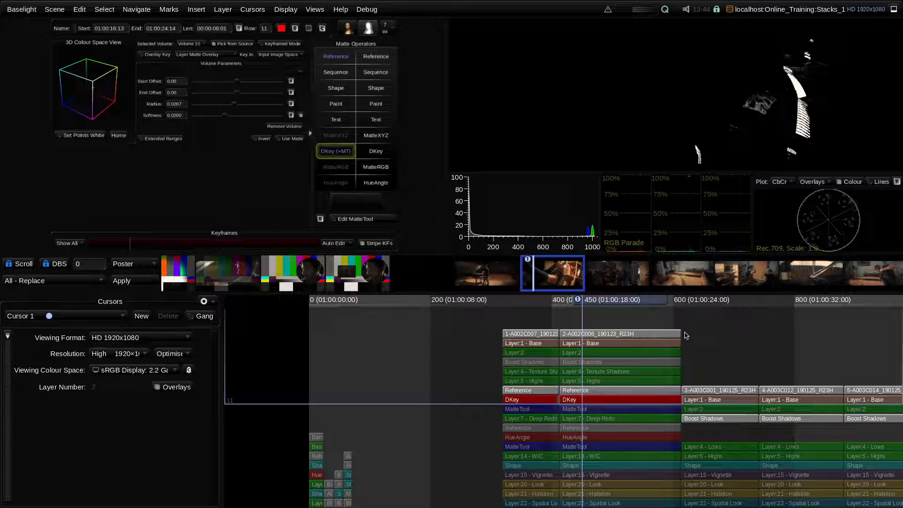
key("Down")
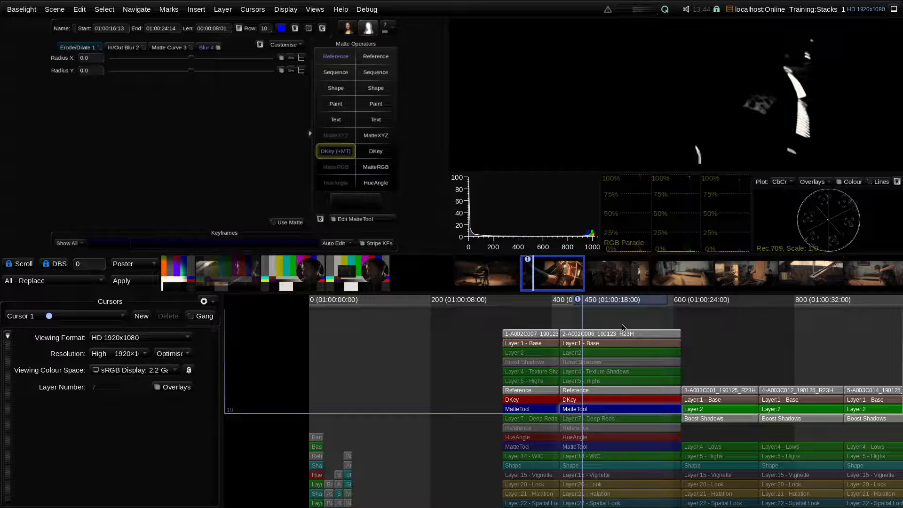
key("Down")
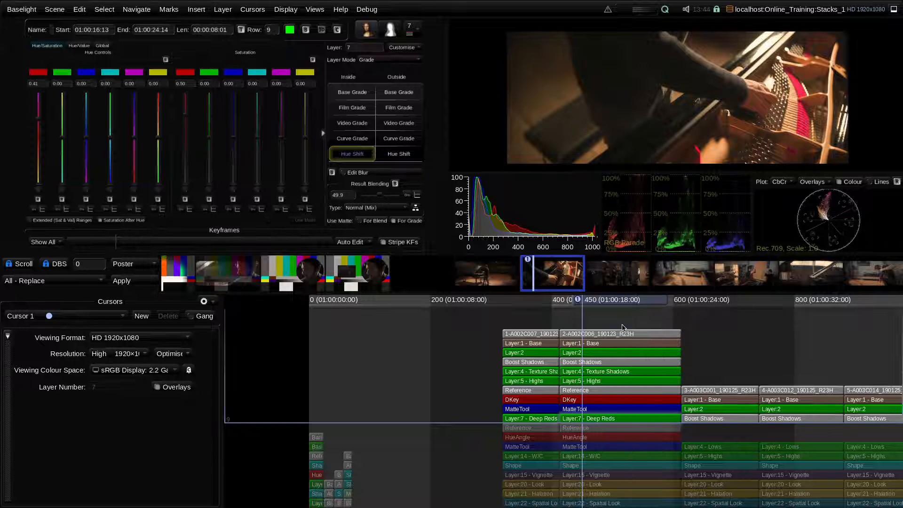
- Inspect the Reference, HueAngle and MatteTool rows of the matte feeding Layer 14 - W/C, ending on that layer
key("Down")
key("Down")
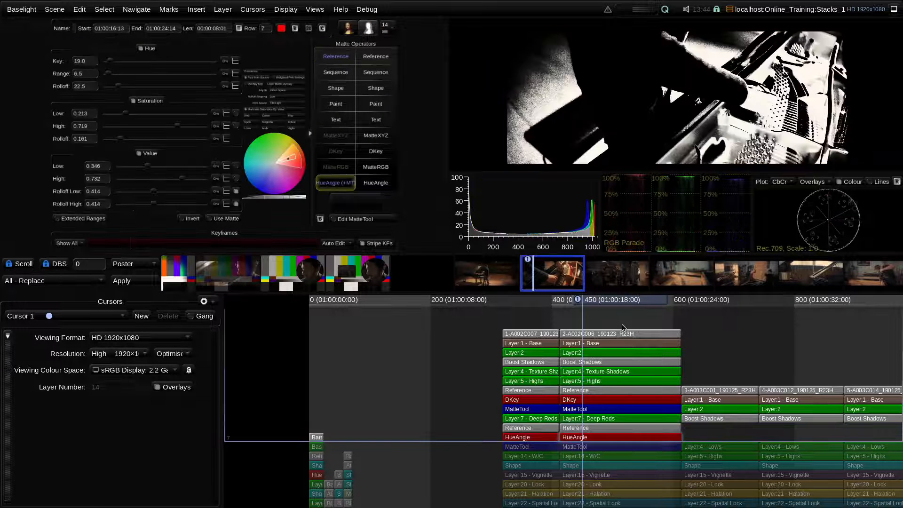
key("Down")
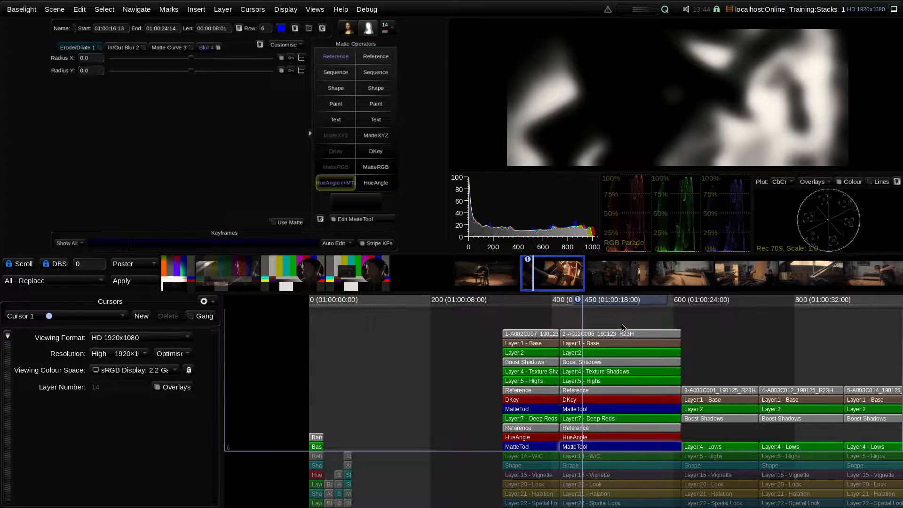
key("Down")
- Examine the vignette Shape and Layer 15, followed by the Look, Halation and Spatial Look layers, down to row 0
key("Down")
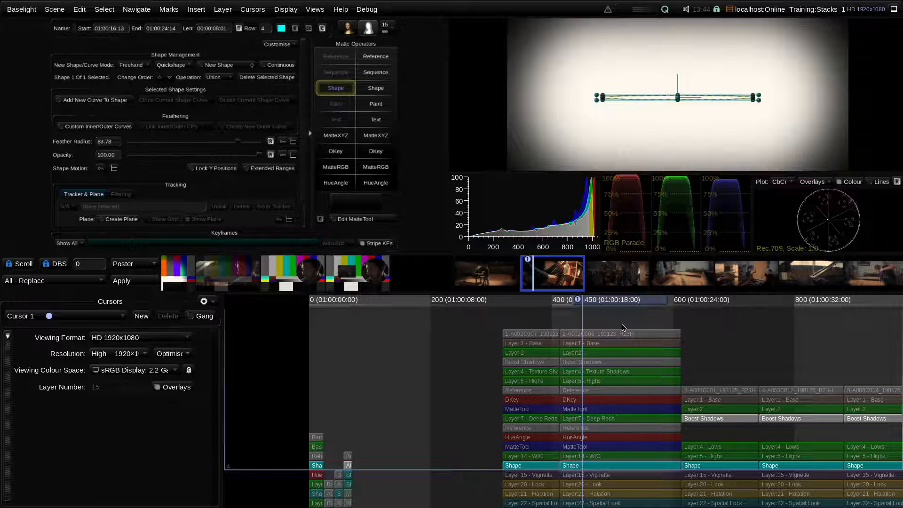
key("Down")
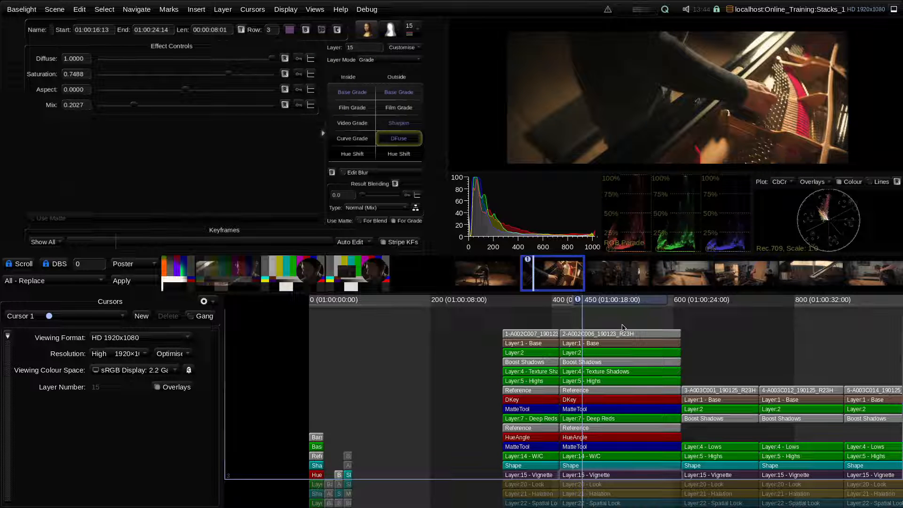
key("Down")
key("Down")
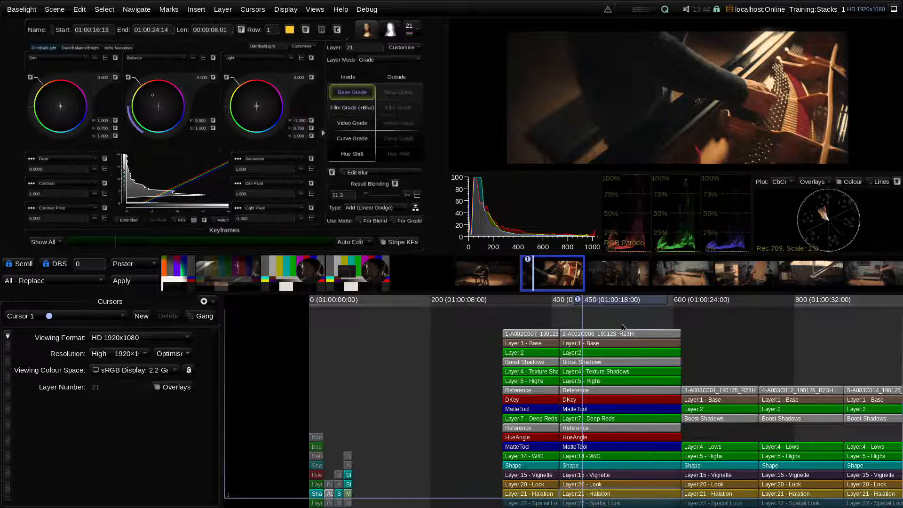
key("Down")
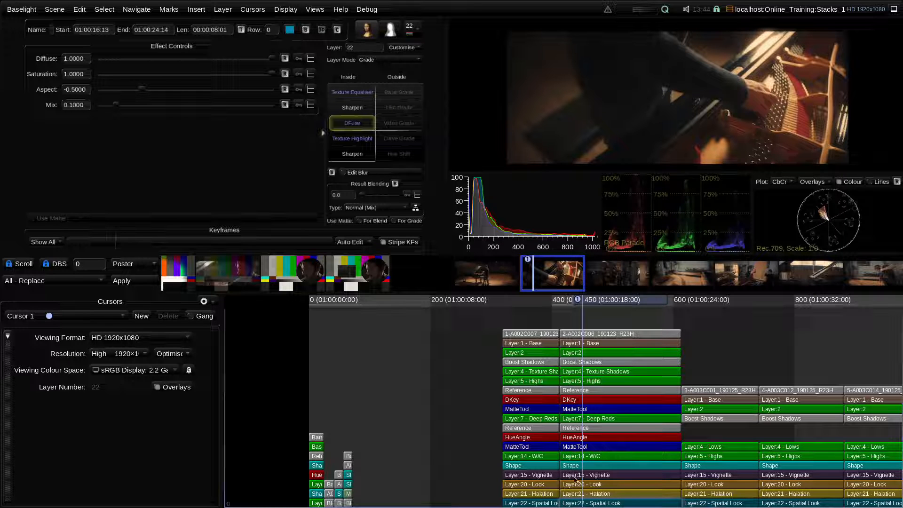
mouse_move(575, 479)
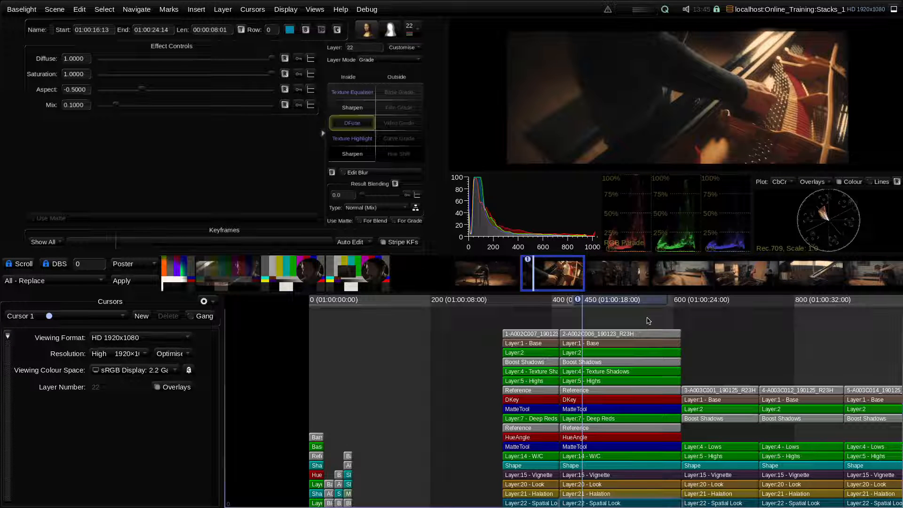
mouse_move(640, 505)
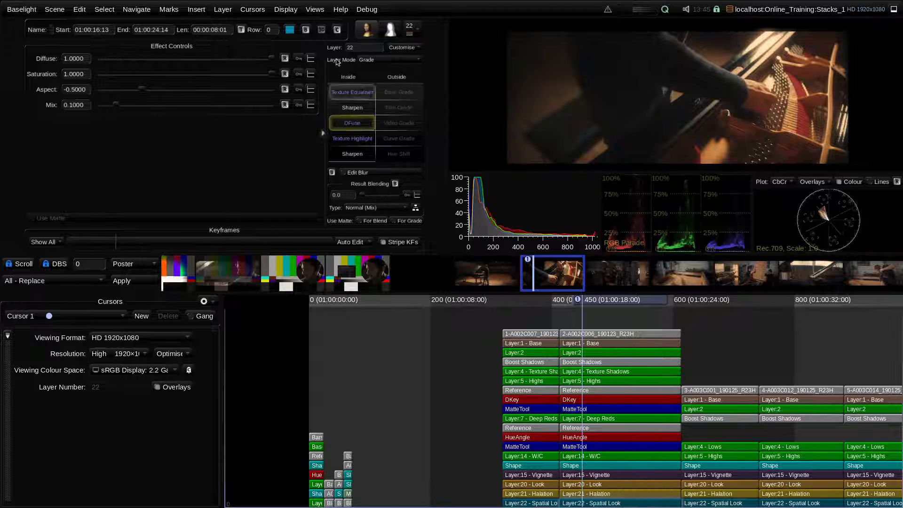
- Open the Layers view for the current stack and move it clear of the image viewer
left_click(315, 10)
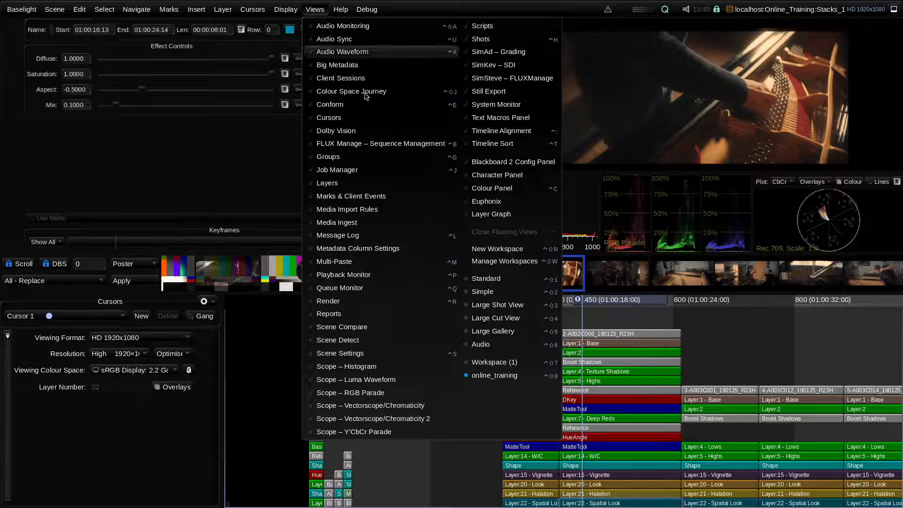
left_click(350, 187)
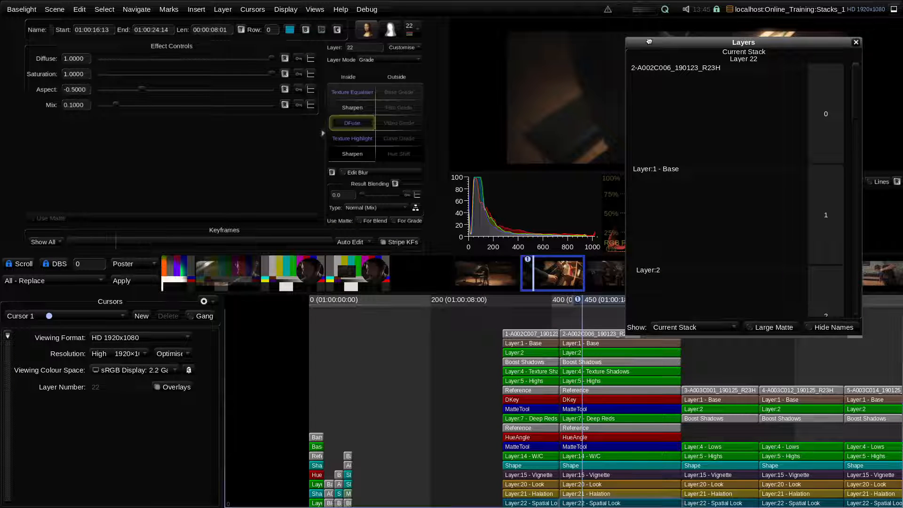
left_click_drag(673, 43, 193, 158)
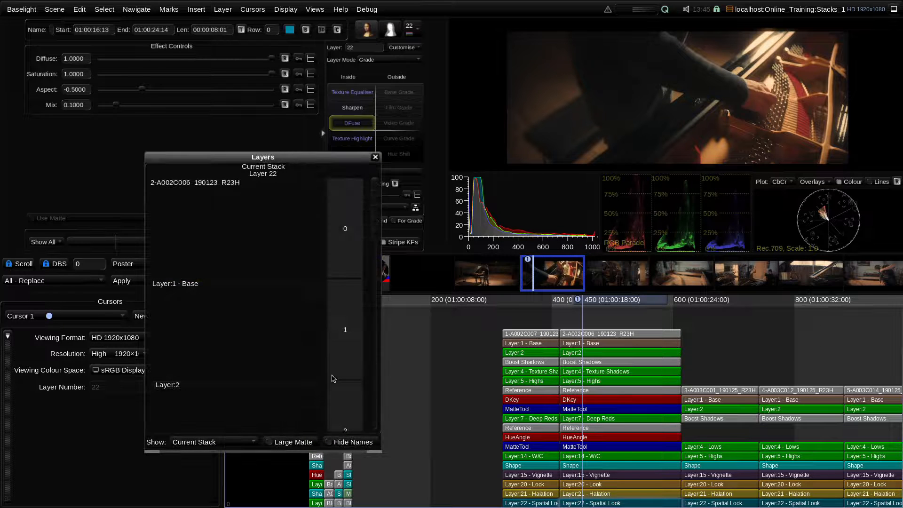
- Turn on Large Matte in the Layers view and enlarge its window to give the matte thumbnails more room
scroll(376, 218, "down", 3)
scroll(377, 212, "up", 3)
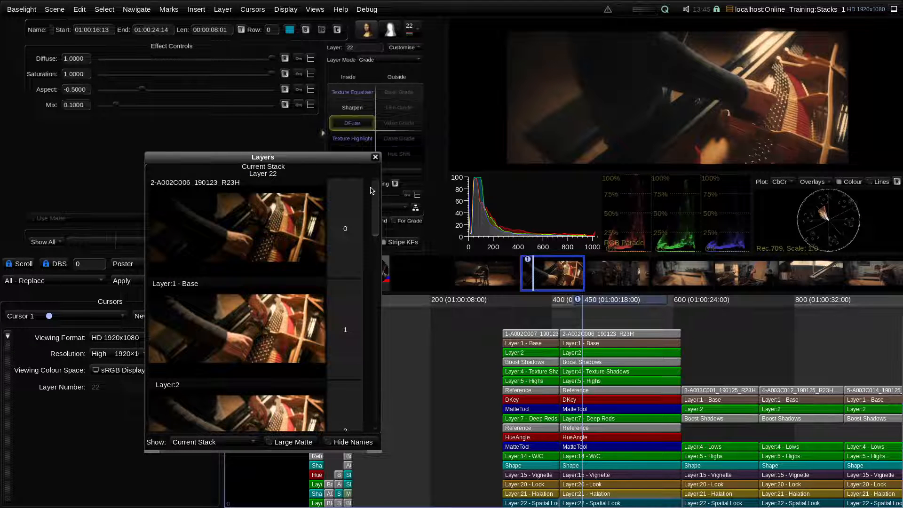
scroll(377, 202, "down", 3)
scroll(377, 193, "up", 3)
scroll(379, 214, "up", 1)
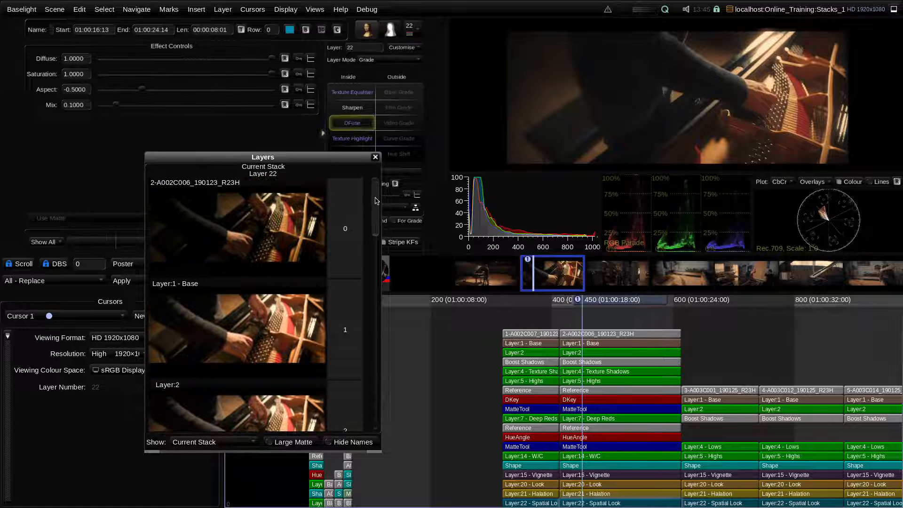
left_click(285, 444)
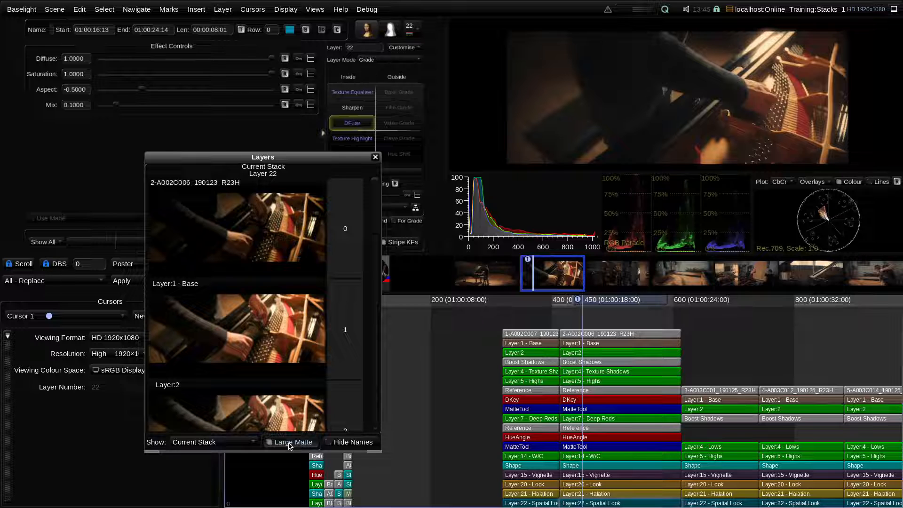
left_click_drag(380, 456, 463, 467)
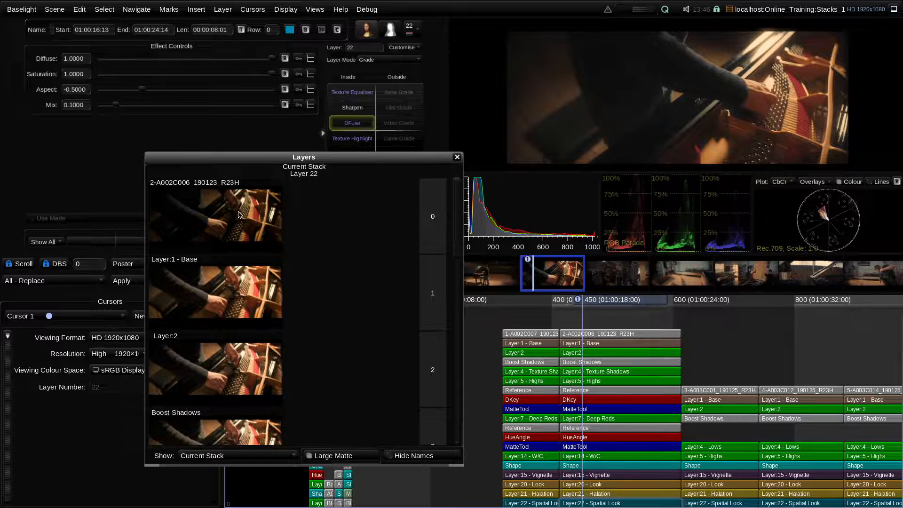
- Go through the source sequence, Layer 1 - Base, Layer 2 and Boost Shadows thumbnails, comparing each with its timeline row
left_click(412, 219)
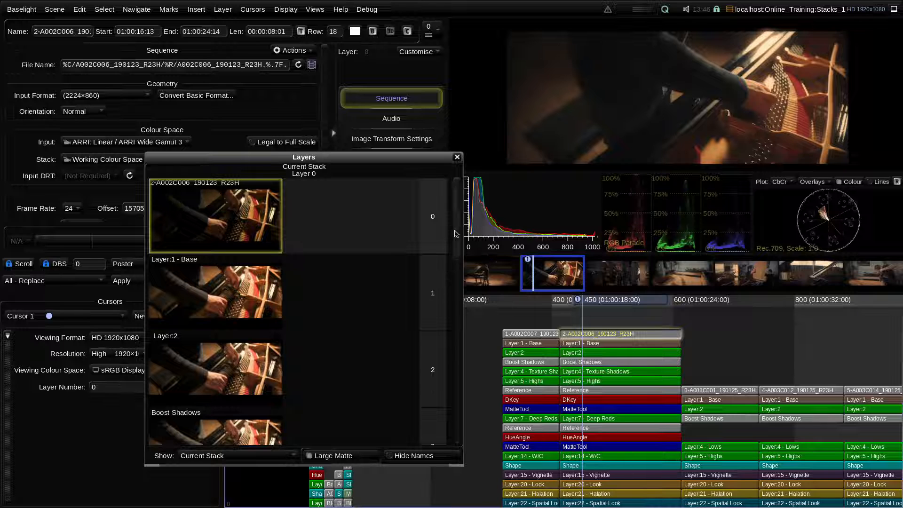
left_click_drag(457, 235, 456, 238)
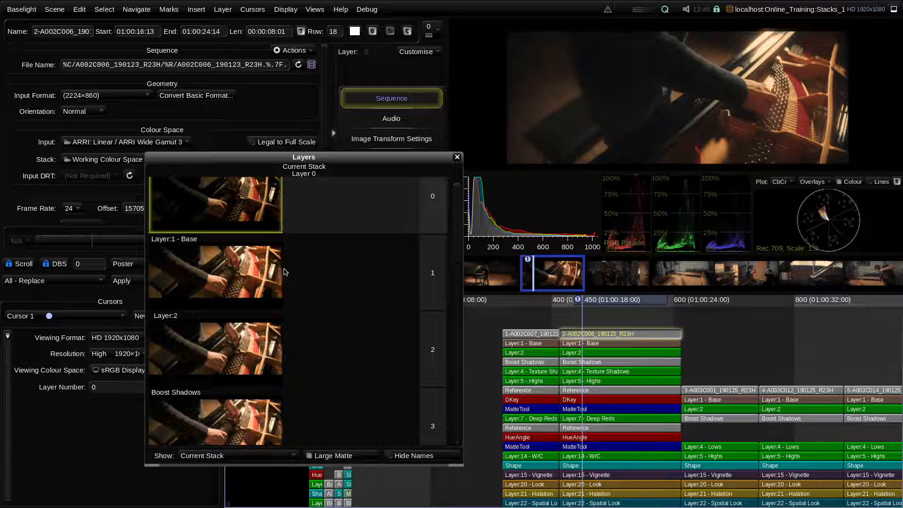
left_click(255, 267)
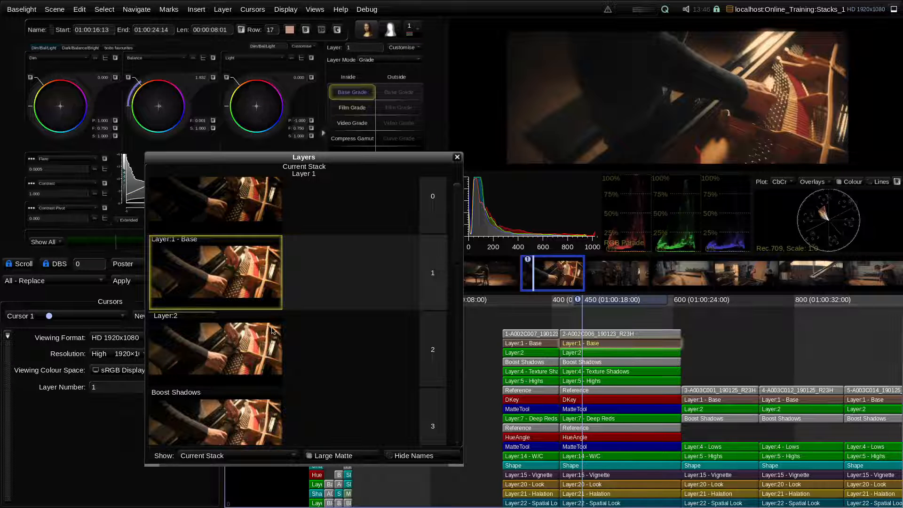
left_click(257, 359)
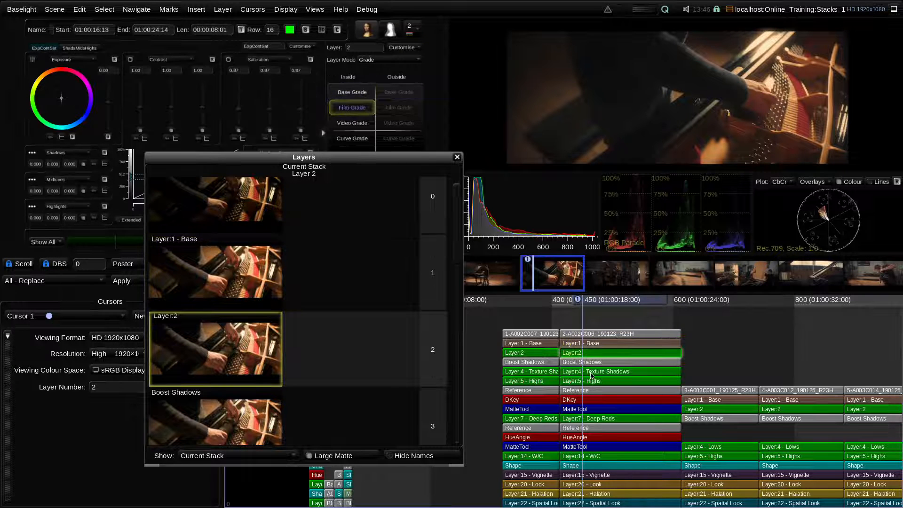
left_click(268, 418)
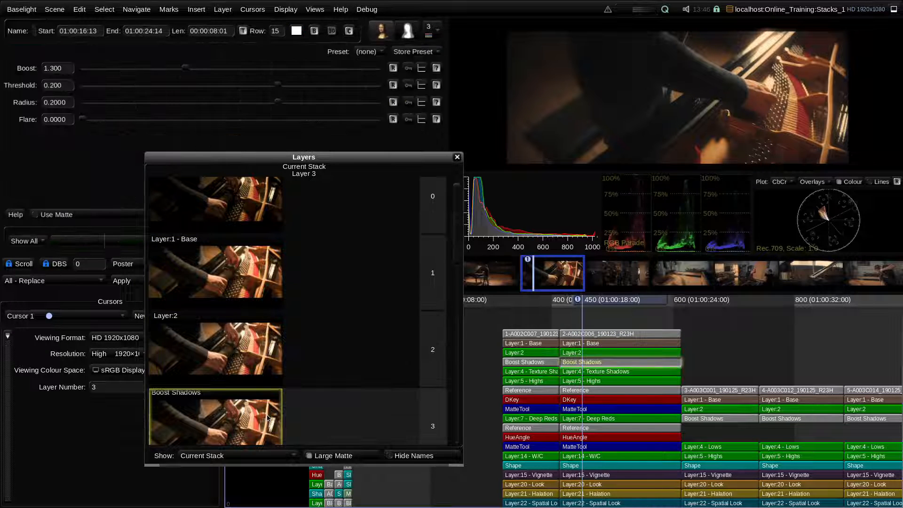
- Go through the Layer 4 - Texture Shadows, Layer 5 - Highs and Layer 7 - Deep Reds thumbnails
scroll(268, 418, "down", 5)
scroll(330, 324, "up", 2)
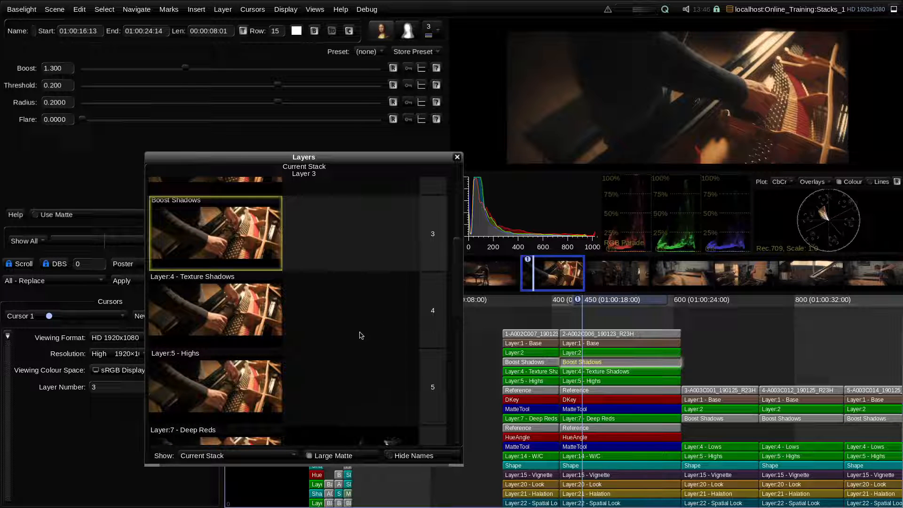
left_click(257, 318)
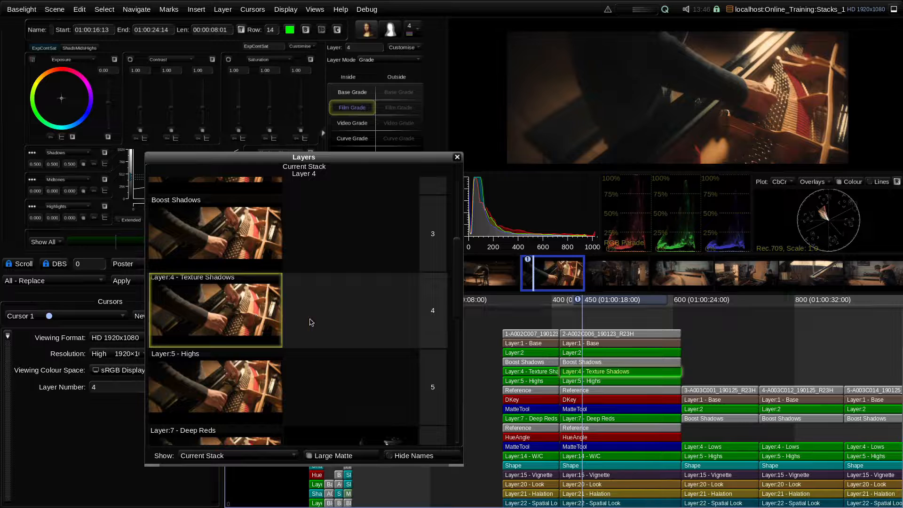
scroll(257, 292, "down", 1)
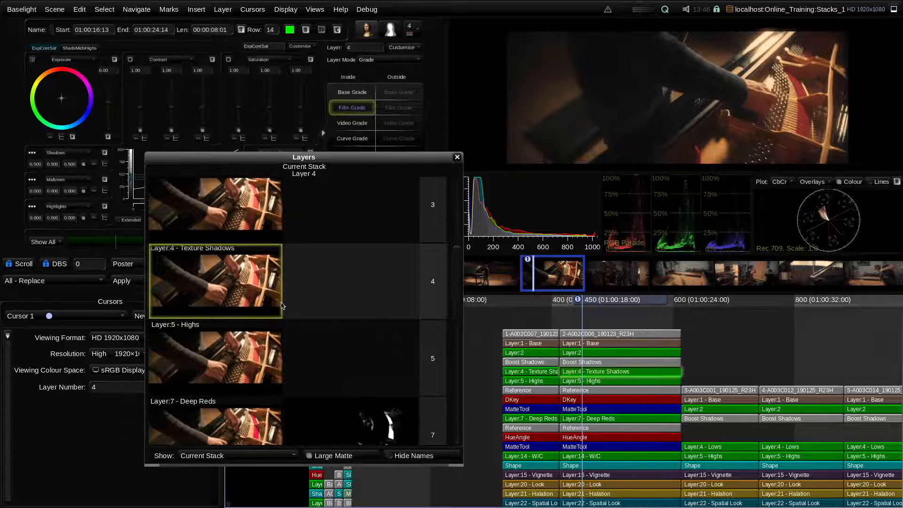
left_click(238, 351)
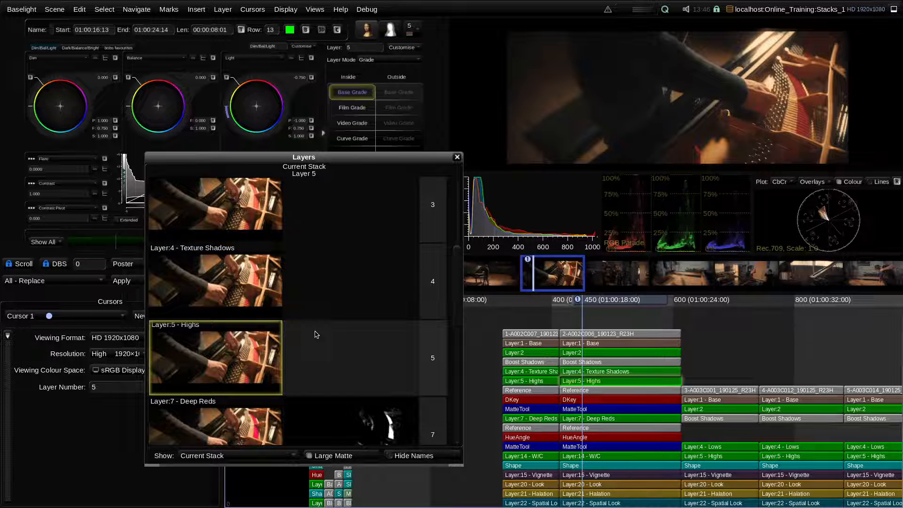
scroll(317, 335, "down", 3)
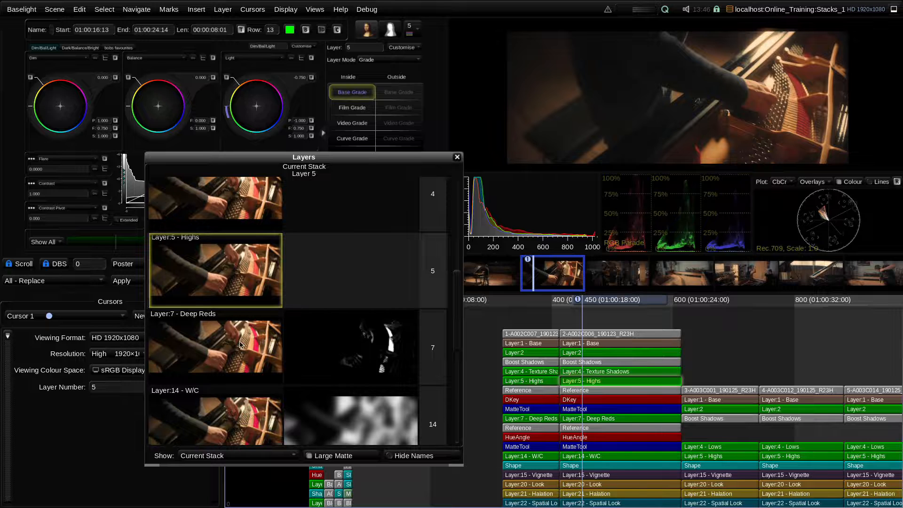
left_click(240, 344)
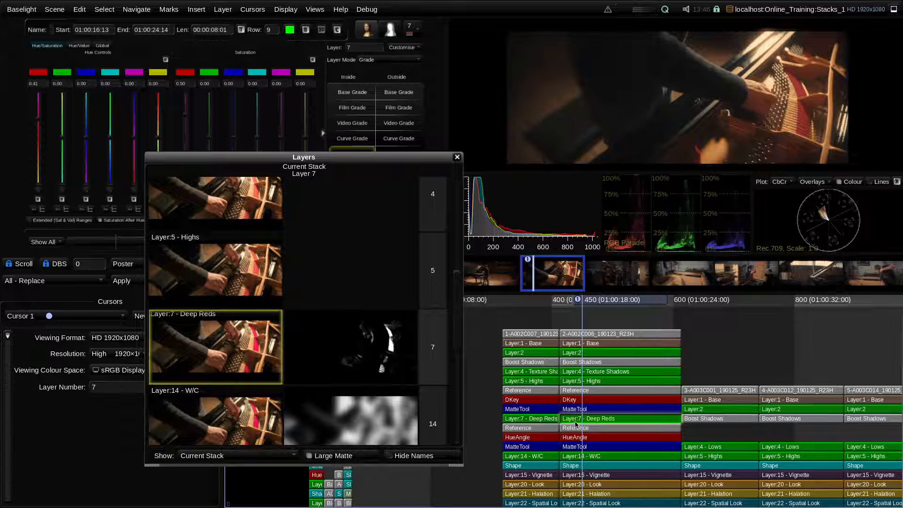
- Compare Layer 5 - Highs with Layer 7 - Deep Reds and its Reference row in the timeline, ending on Layer 7
left_click(608, 382)
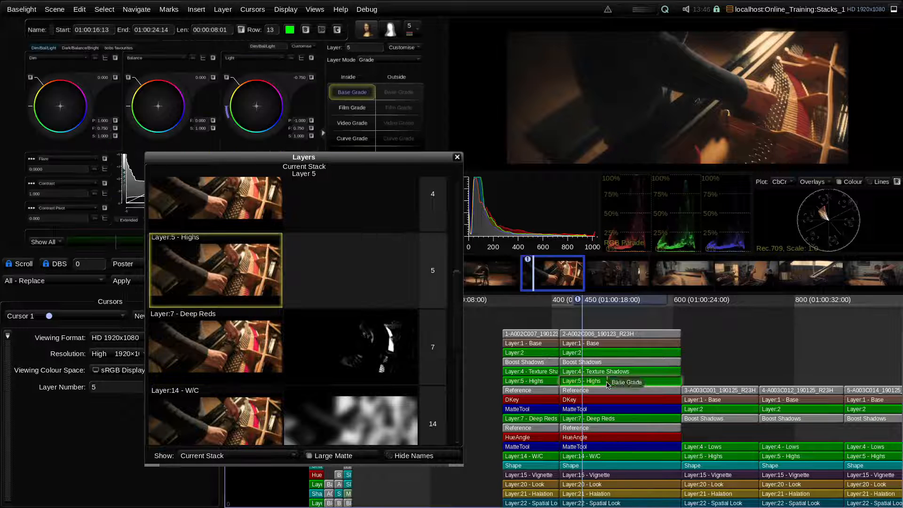
left_click(622, 418)
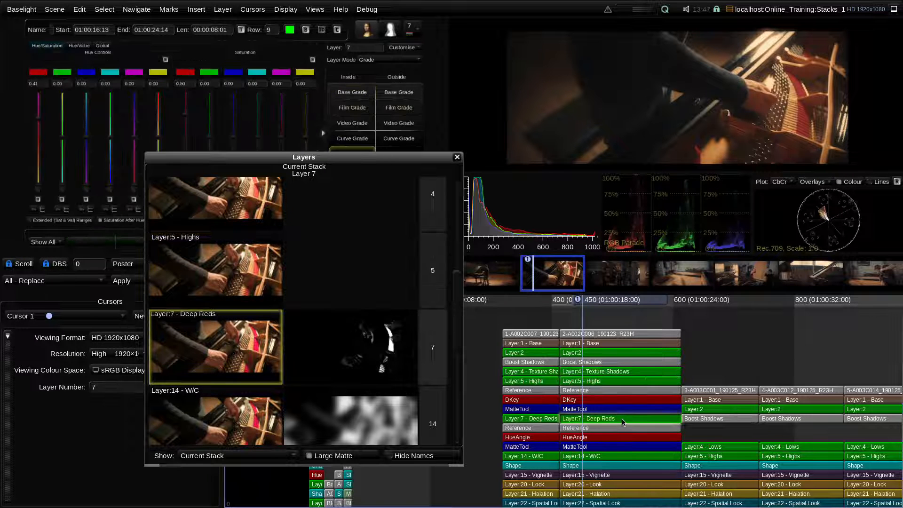
left_click(594, 392)
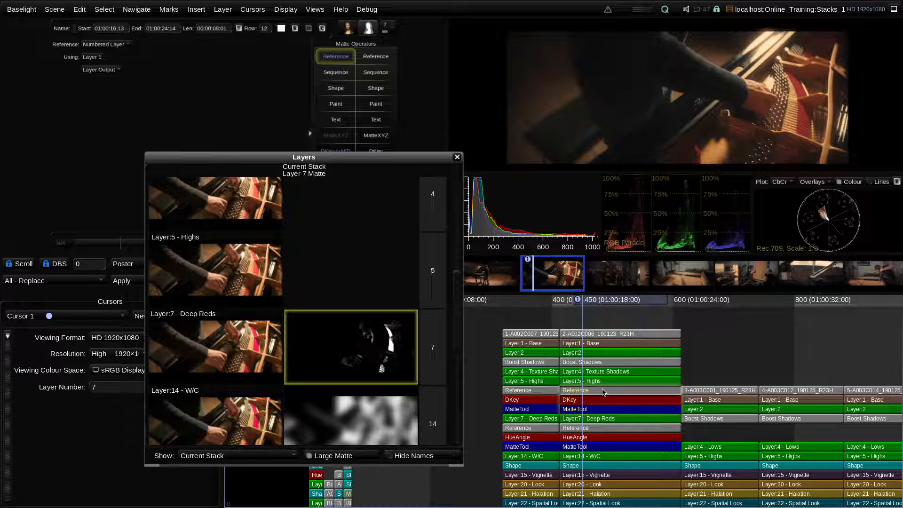
left_click(609, 422)
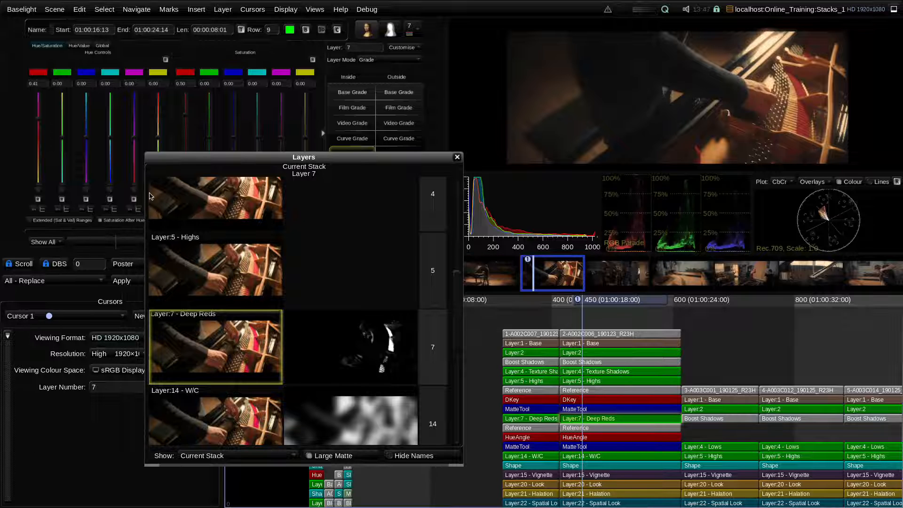
- Trace Layer 7's matte through its Reference, DKey and MatteTool rows to see why they belong to one layer, ending on Deep Reds
left_click(612, 413)
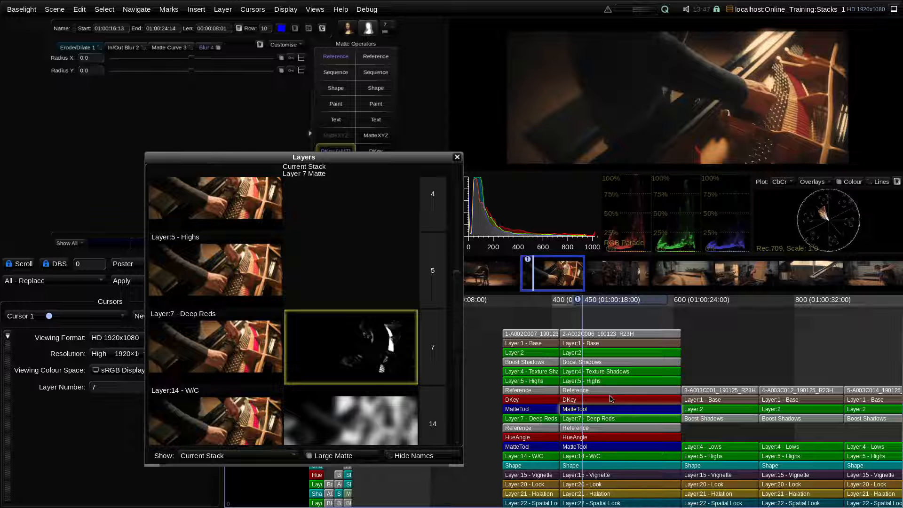
left_click(611, 399)
left_click(610, 393)
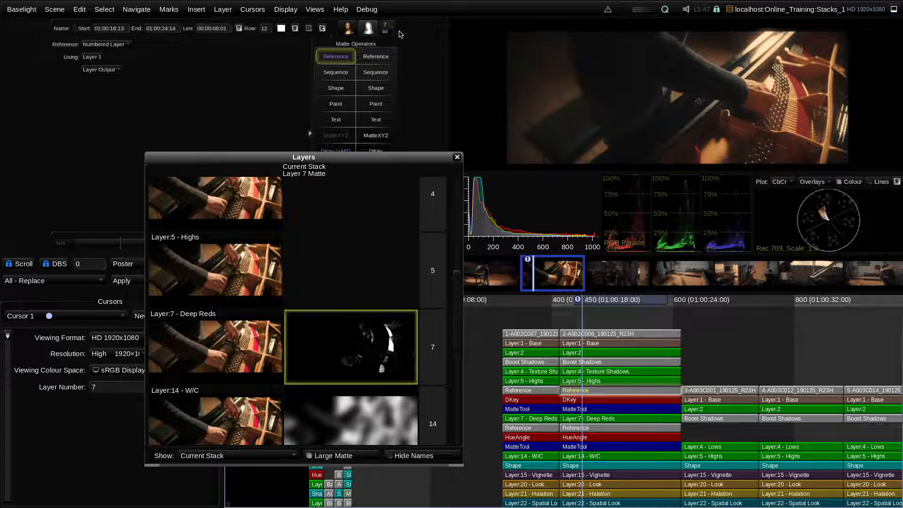
left_click(606, 403)
left_click(605, 410)
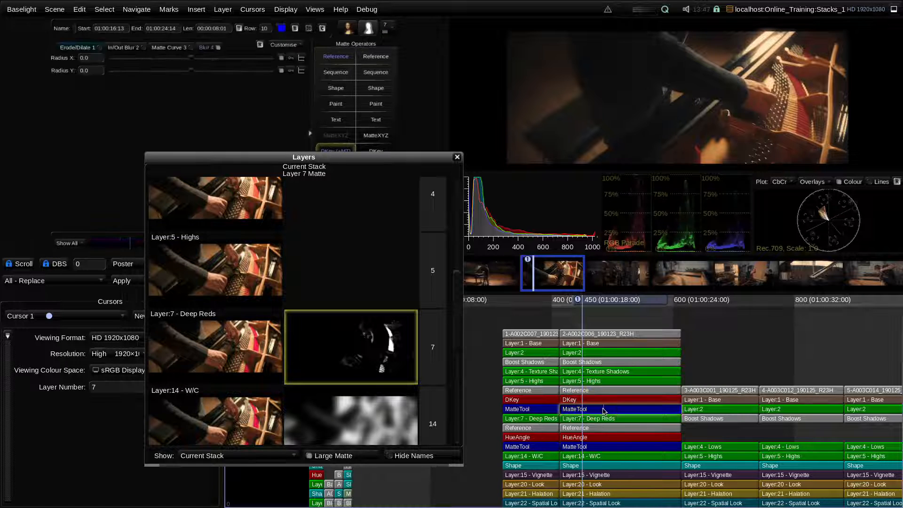
left_click(599, 394)
left_click(600, 400)
left_click(601, 411)
left_click(603, 420)
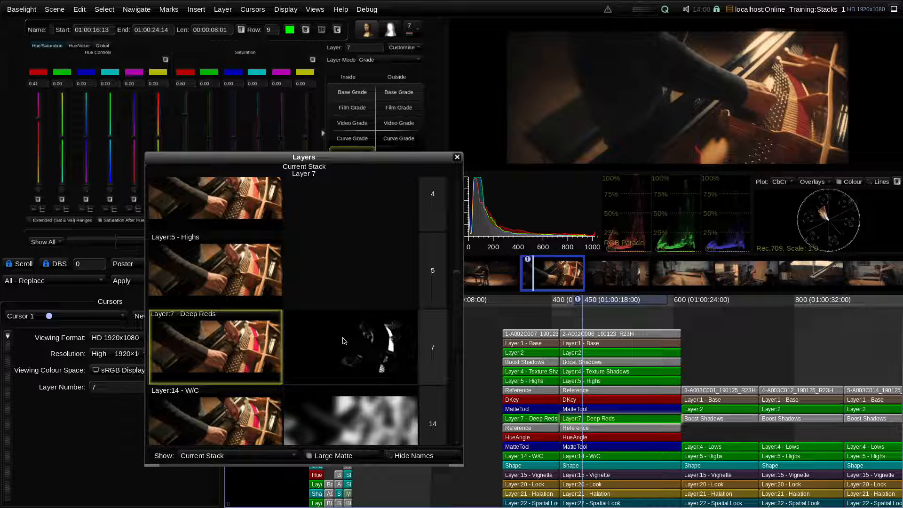
- Close the Layers view, move the cursor to the colour bars stack at the timeline's start and enlarge that area
left_click(458, 158)
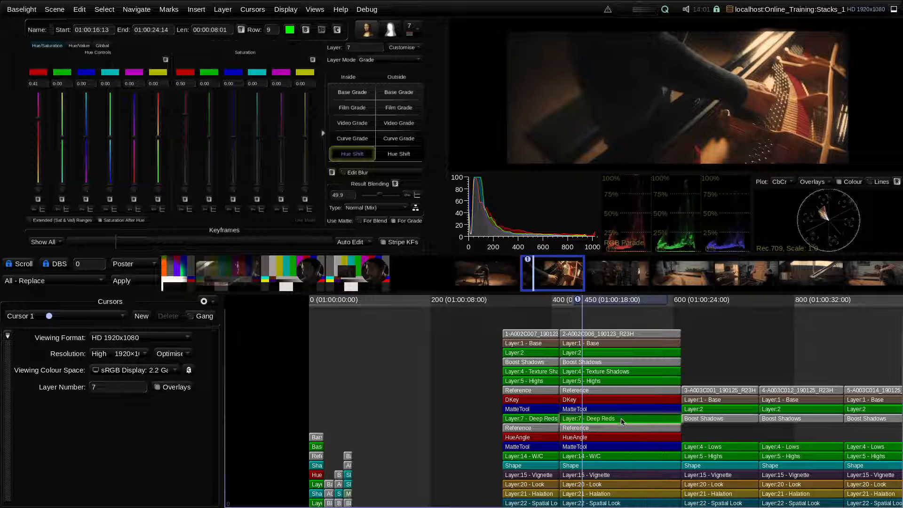
left_click_drag(603, 301, 315, 301)
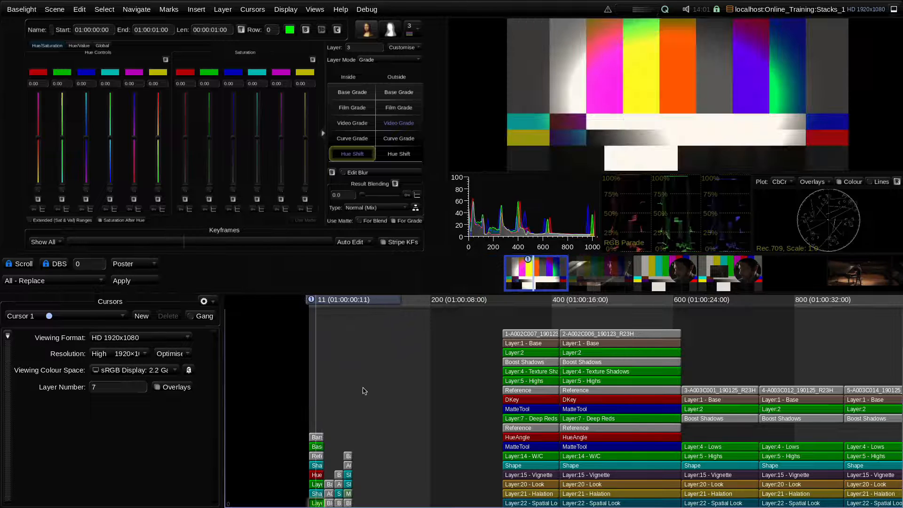
left_click_drag(355, 398, 466, 396)
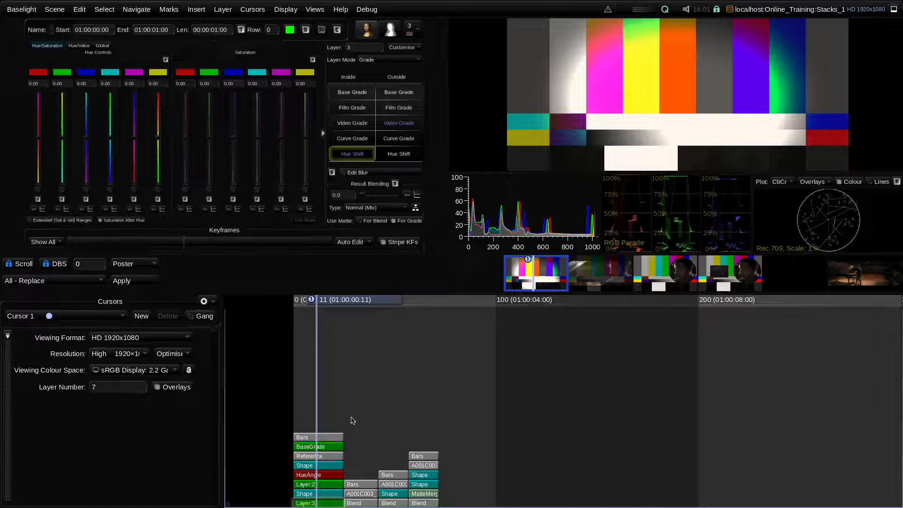
- Select the Bars row of the first stack and view the stack's output at row 7, then at BaseGrade in row 6
left_click(332, 441)
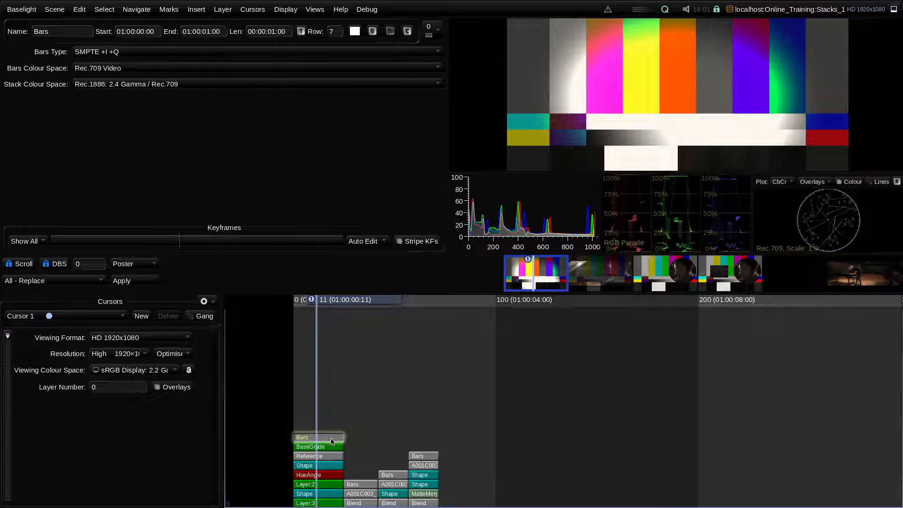
scroll(325, 425, "up", 4)
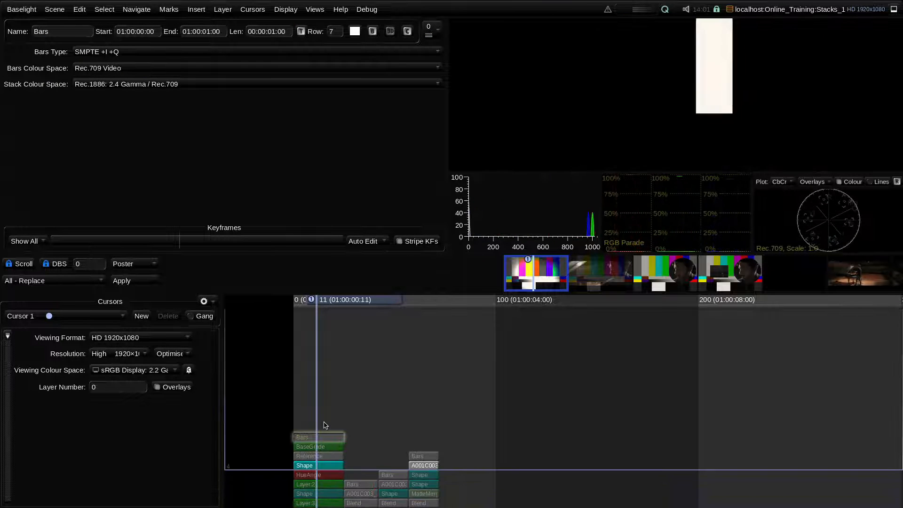
scroll(325, 426, "up", 3)
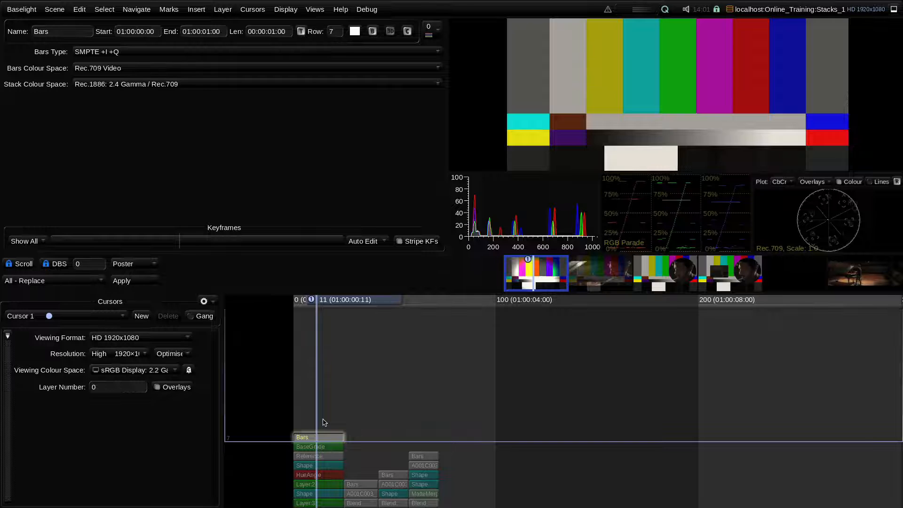
scroll(329, 424, "down", 1)
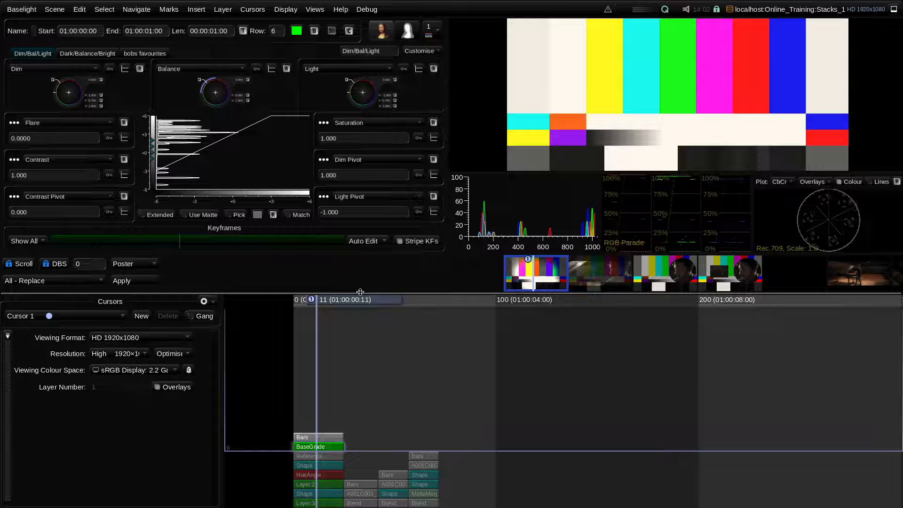
- Switch to the stack_layer1.png diagram of Bars2 feeding BaseGrade, examine it and return to the Baselight timeline
key("super+Tab")
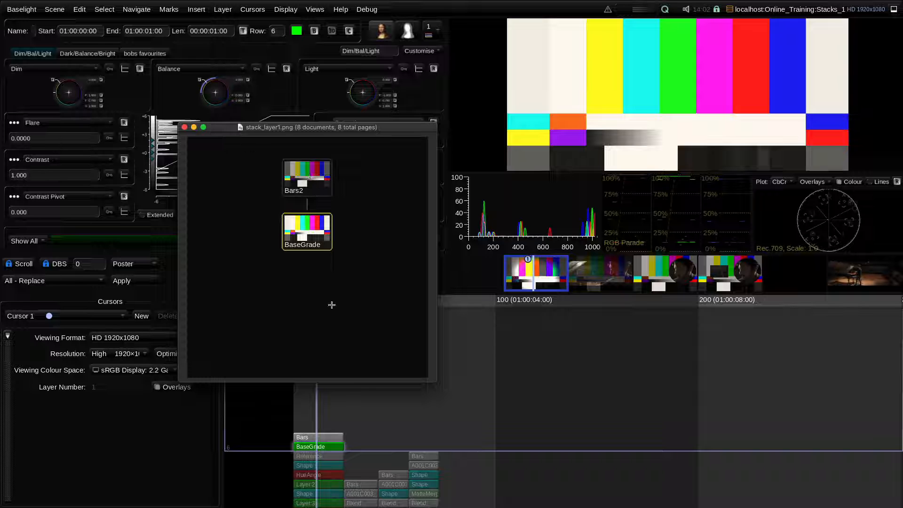
left_click(354, 415)
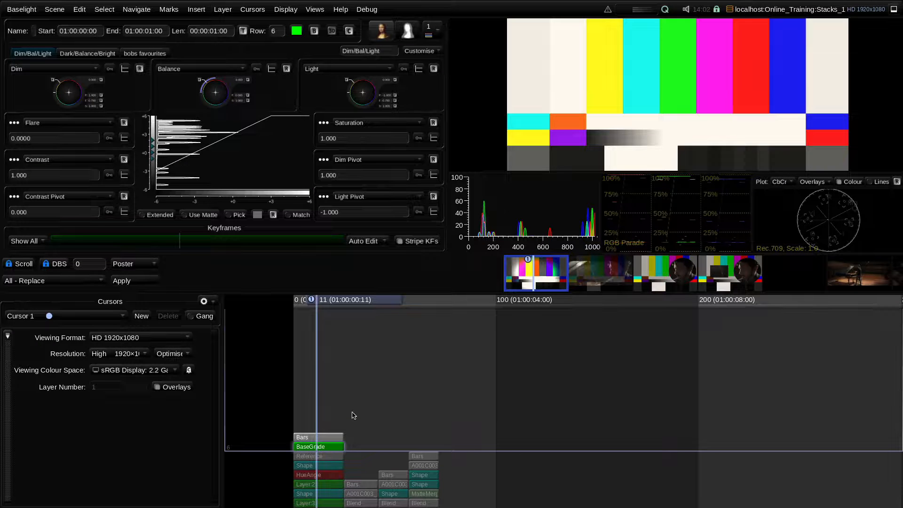
- View the first stack's output row by row from BaseGrade down to HueAngle in row 3, then at Layer 2 in row 2
key("Down")
key("Down")
key("Down")
key("Down")
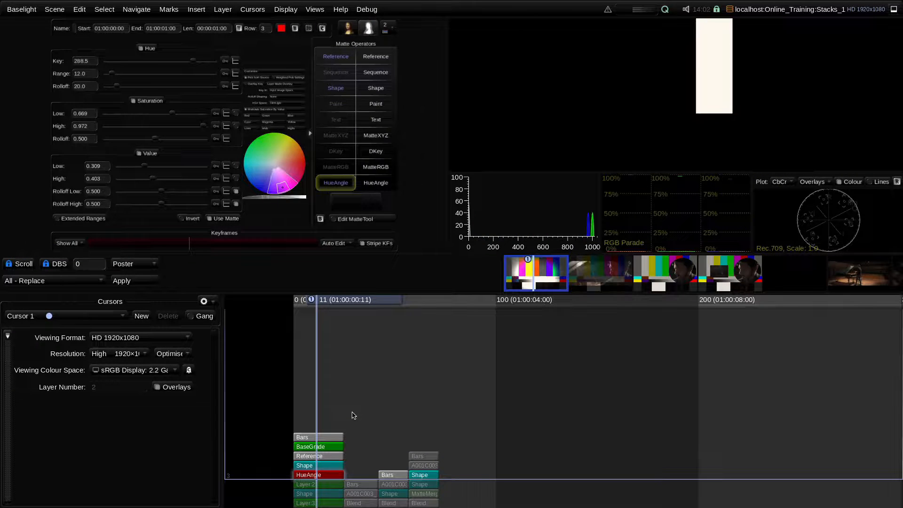
left_click(330, 489)
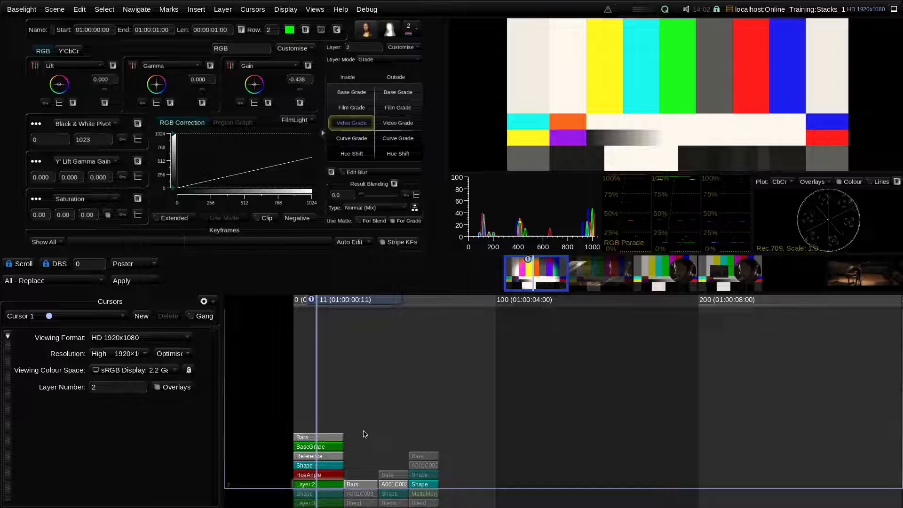
- Examine the stack_layer2.png diagram and compare it with the Reference row's settings in the Baselight timeline
key("super+Tab")
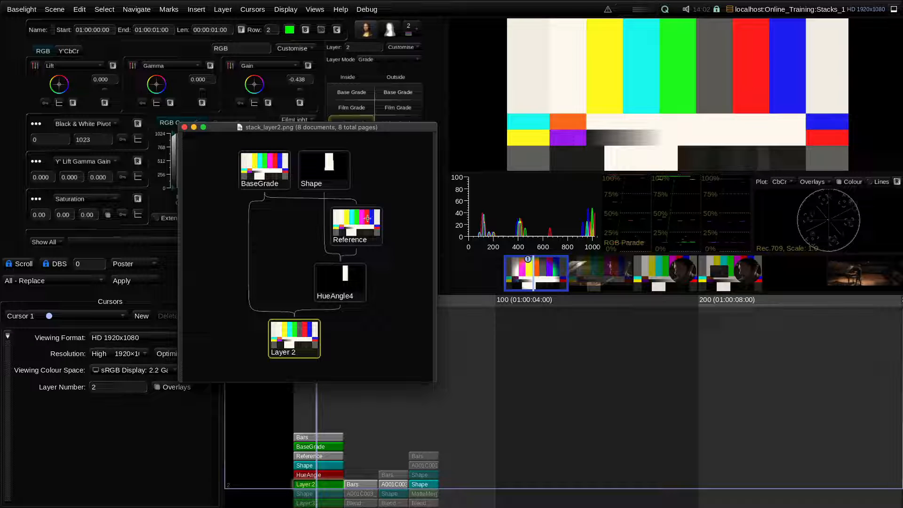
left_click(333, 457)
key("super+Tab")
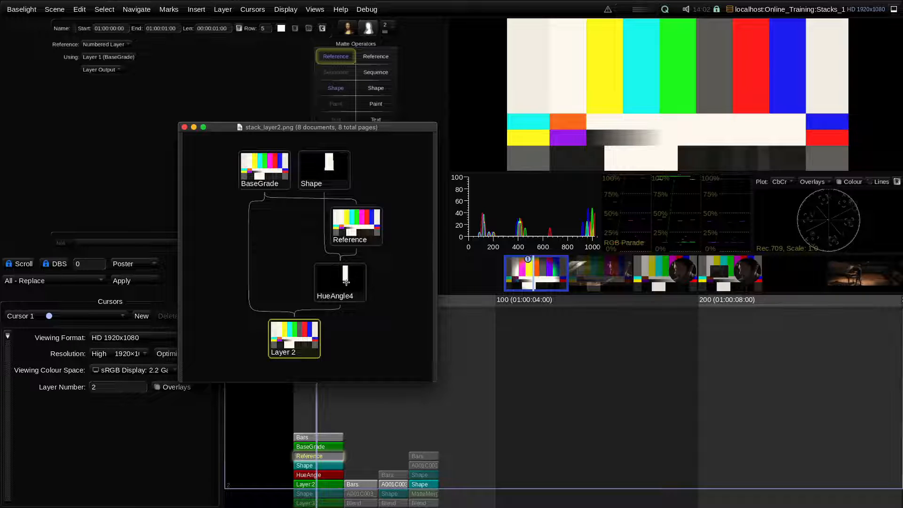
- Disable the Shape in row 4 of the first stack and view the HueAngle matte in row 3 without it
left_click(335, 466)
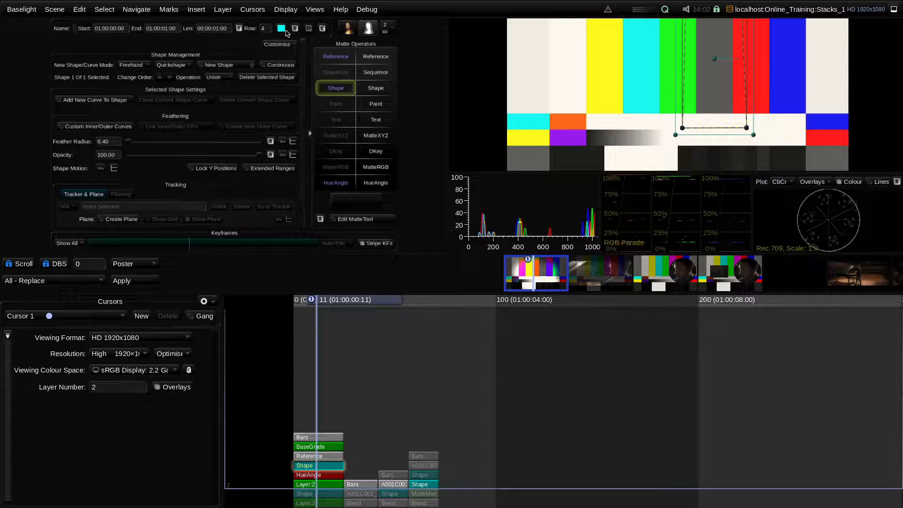
left_click(295, 29)
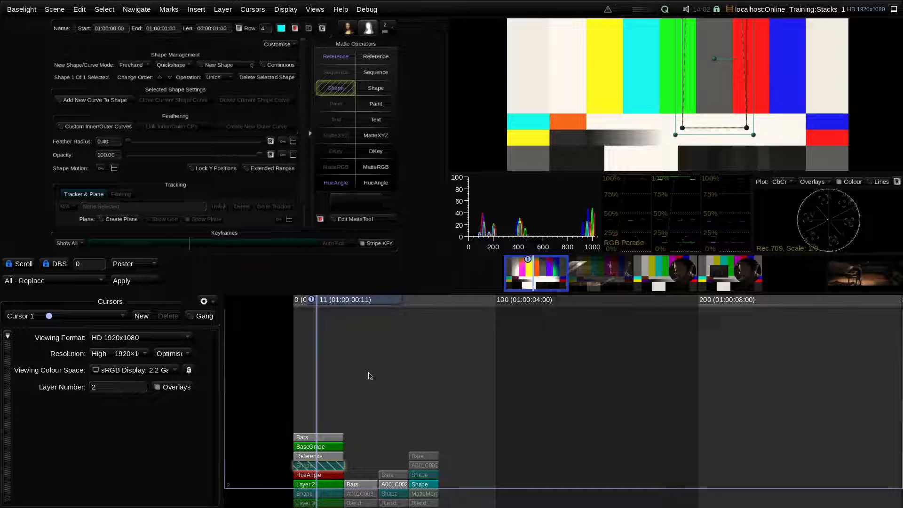
left_click(334, 477)
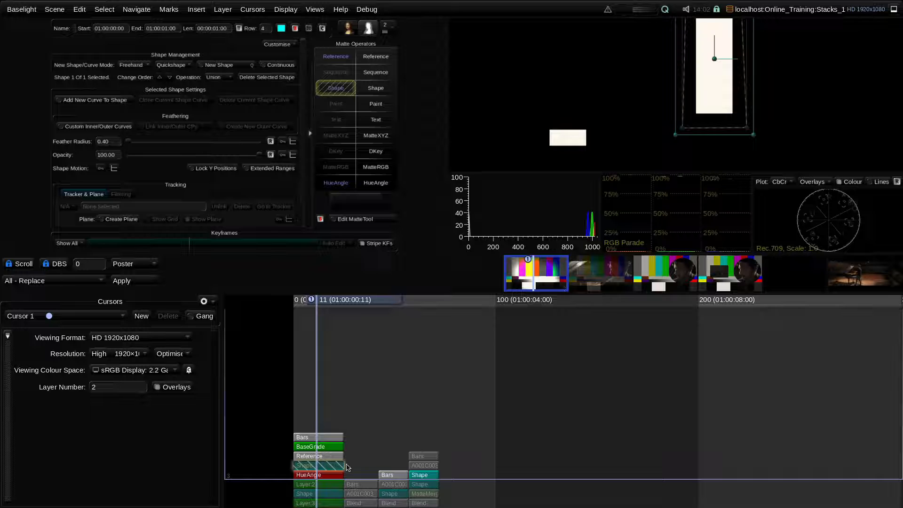
left_click(338, 477)
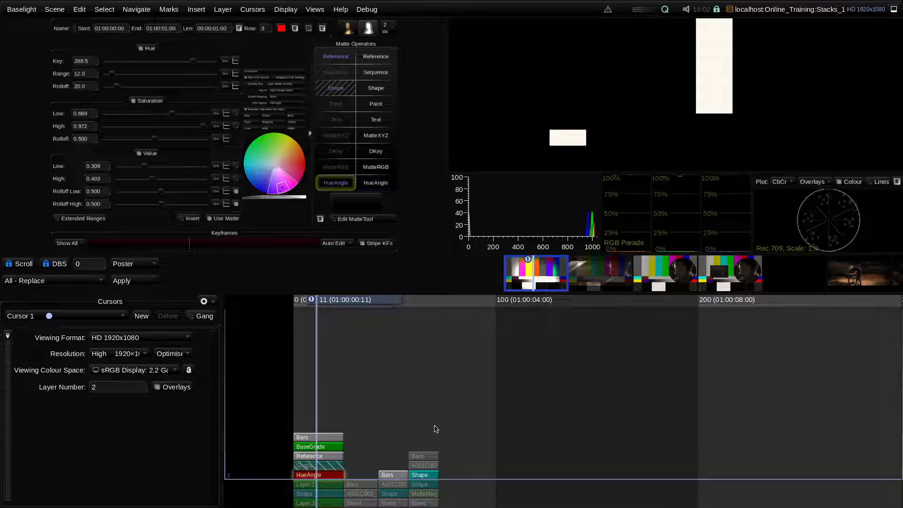
- Step the view down from Bars to the Shape row, re-enable the Shape and view the HueAngle matte restricted by it
key("Up")
left_click(348, 440)
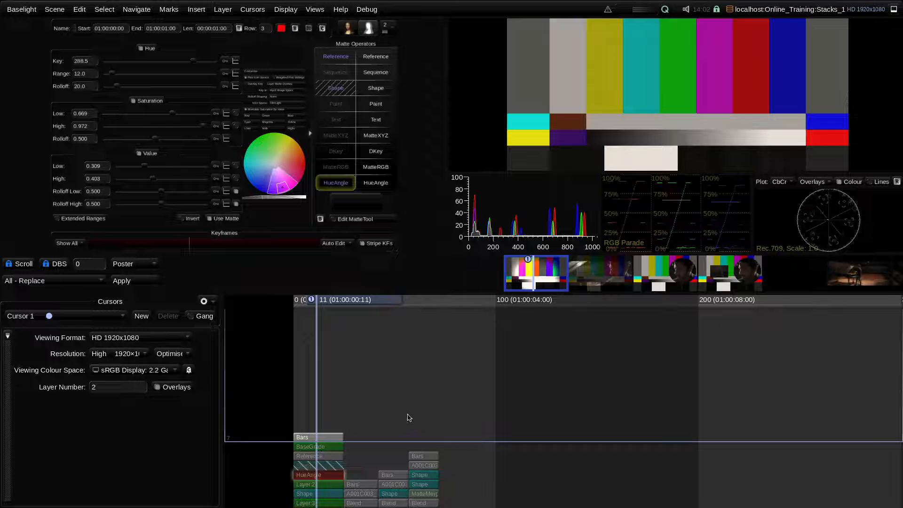
key("Down")
key("Down")
key("Down")
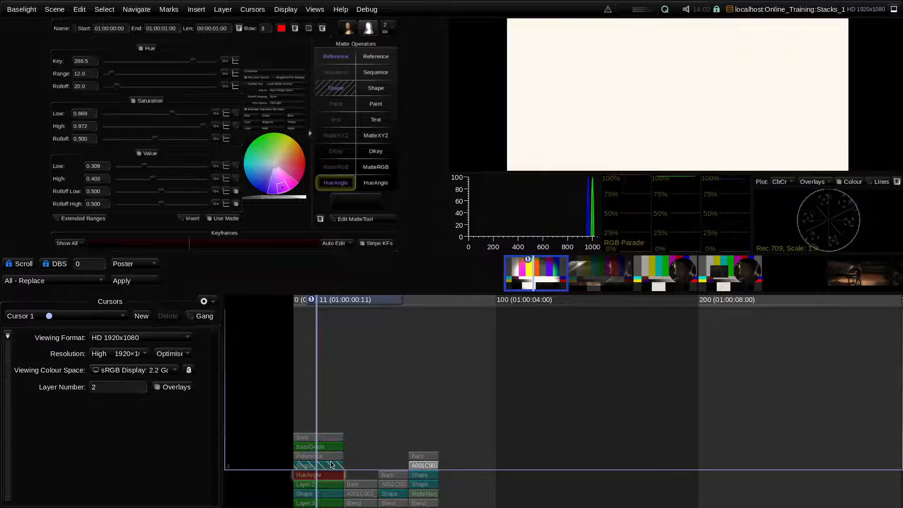
left_click(332, 464)
left_click(295, 28)
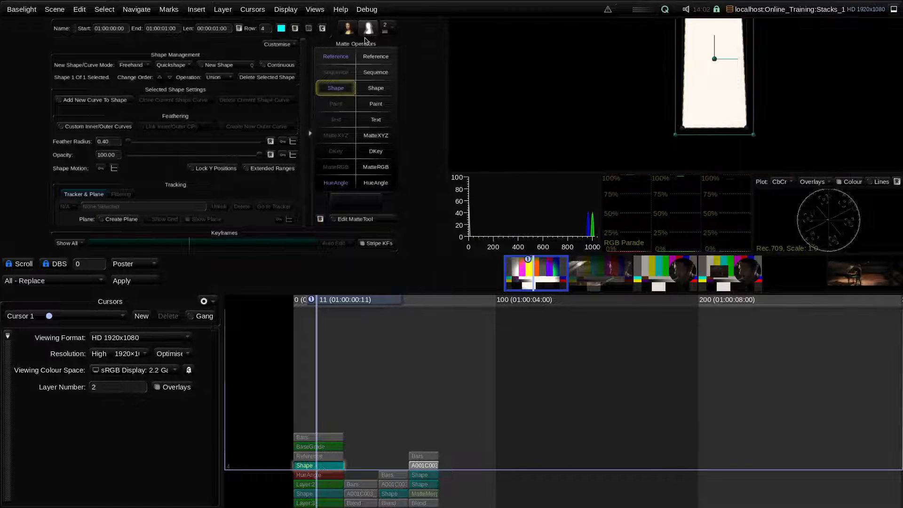
key("Down")
left_click(325, 477)
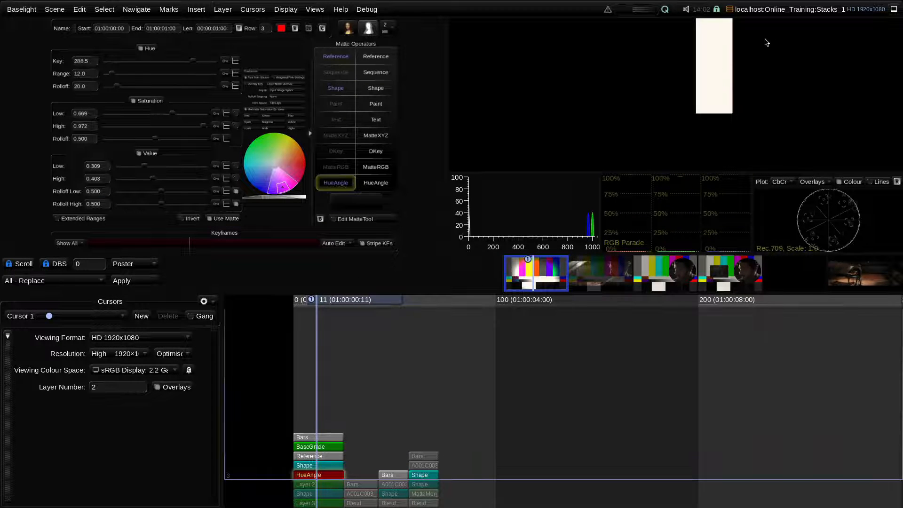
- Select and view Layer 2, then switch to its stack_layer2.png diagram and move that window clear of the grade controls
key("Down")
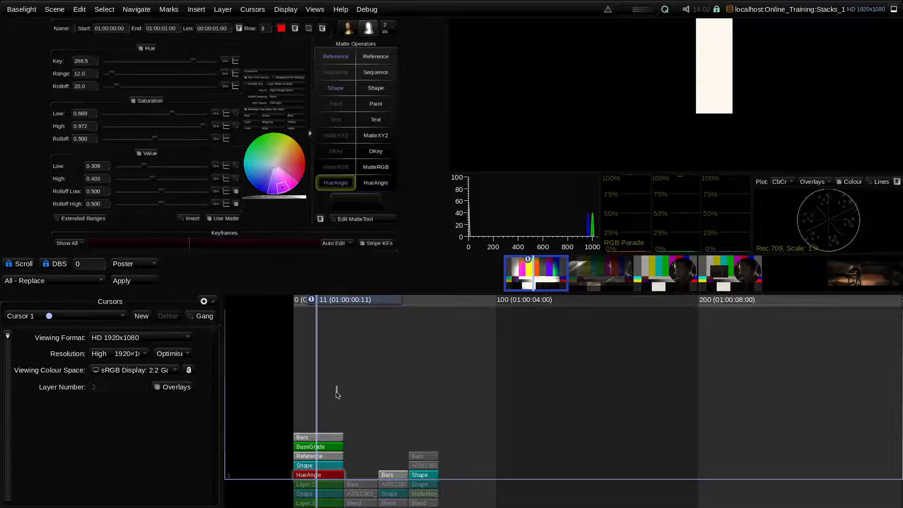
left_click(333, 483)
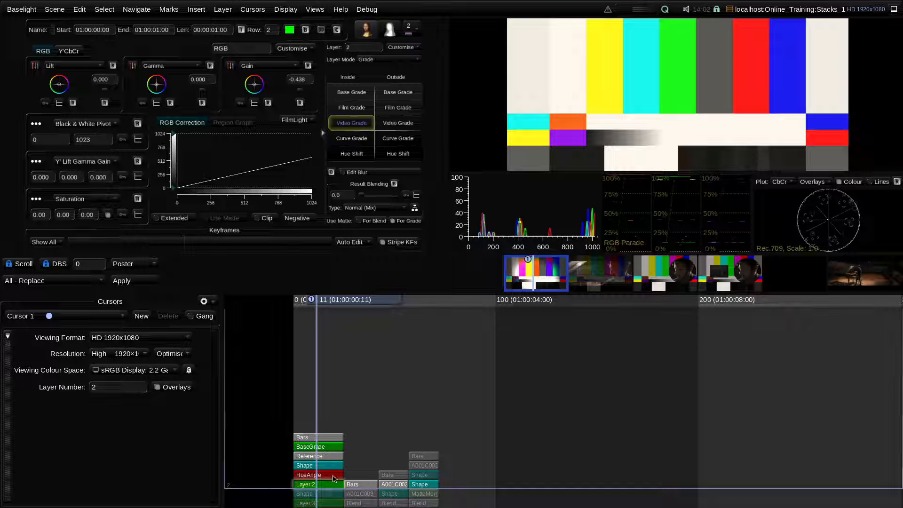
key("super+Tab")
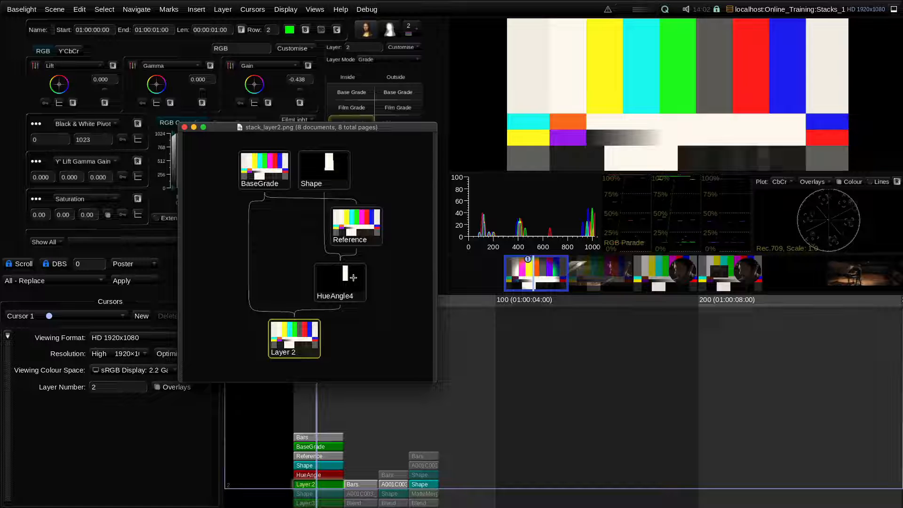
left_click_drag(325, 130, 553, 177)
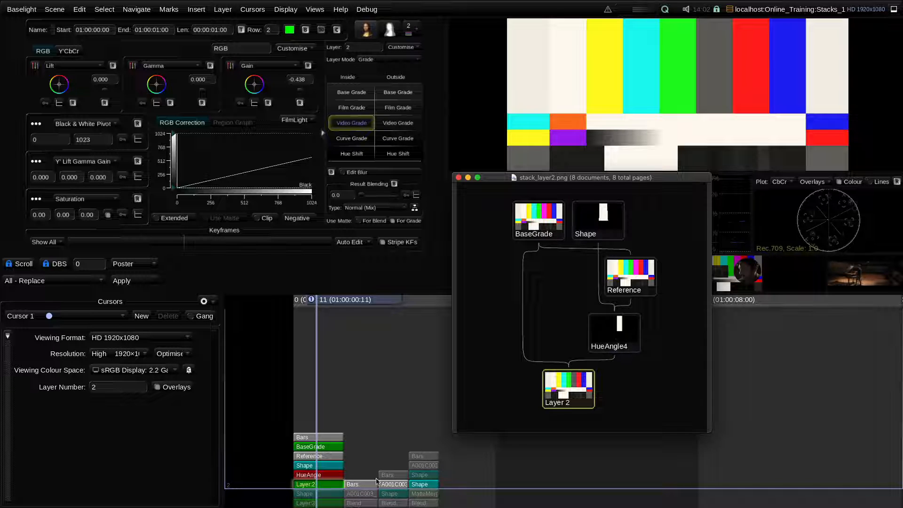
- Examine the settings of the HueAngle, Shape, Layer 2 and Reference rows while viewing the output at Layer 2
left_click(332, 479)
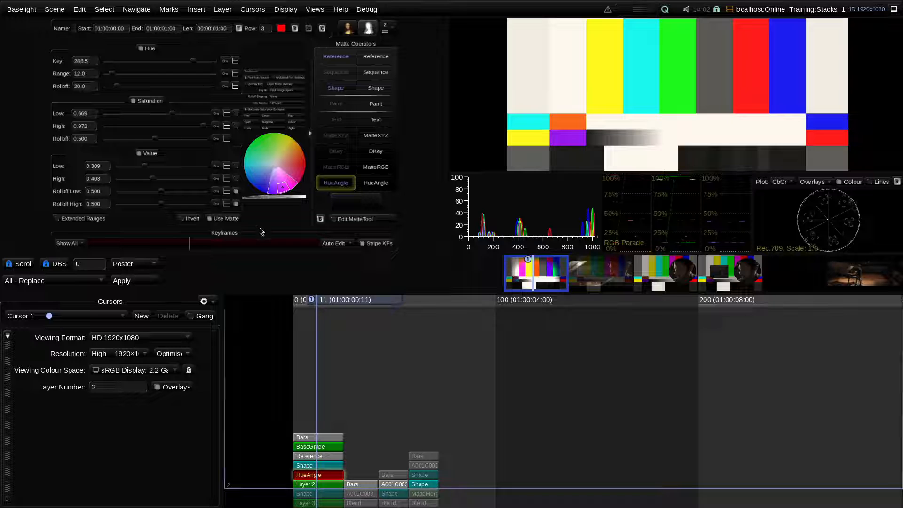
left_click(328, 468)
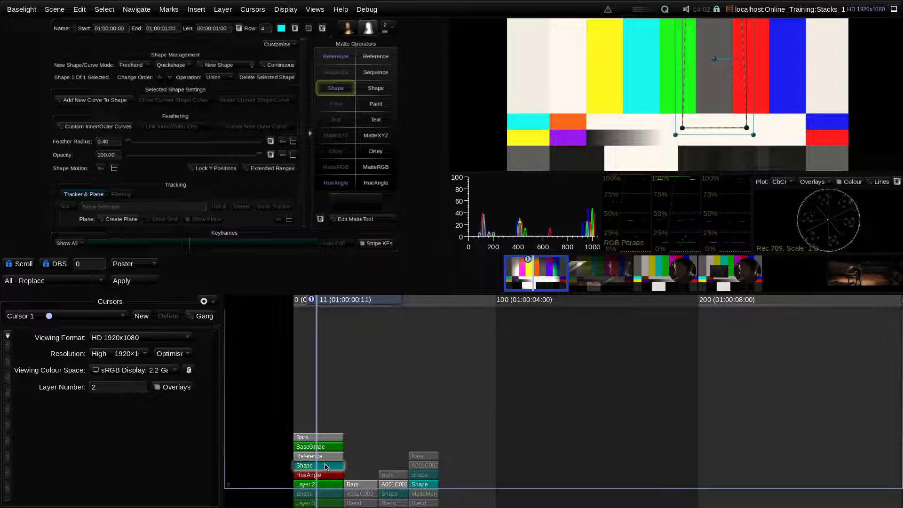
left_click(335, 476)
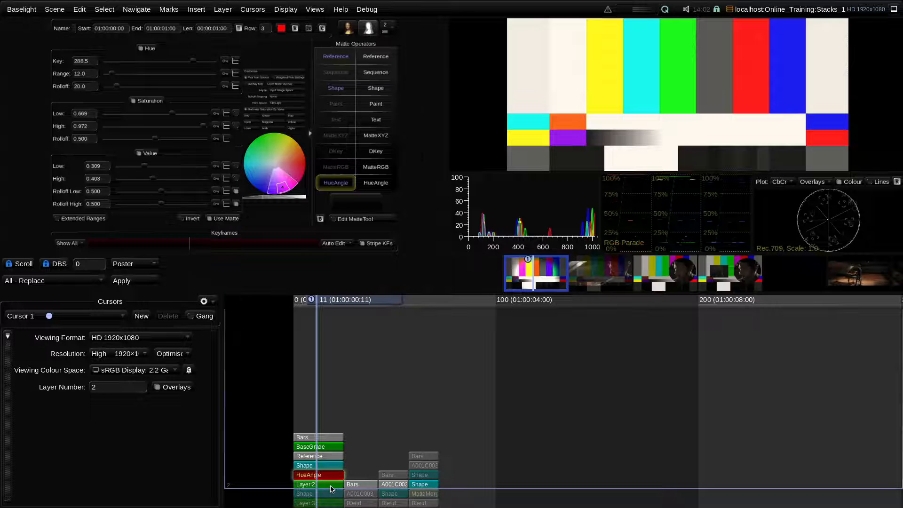
left_click(332, 487)
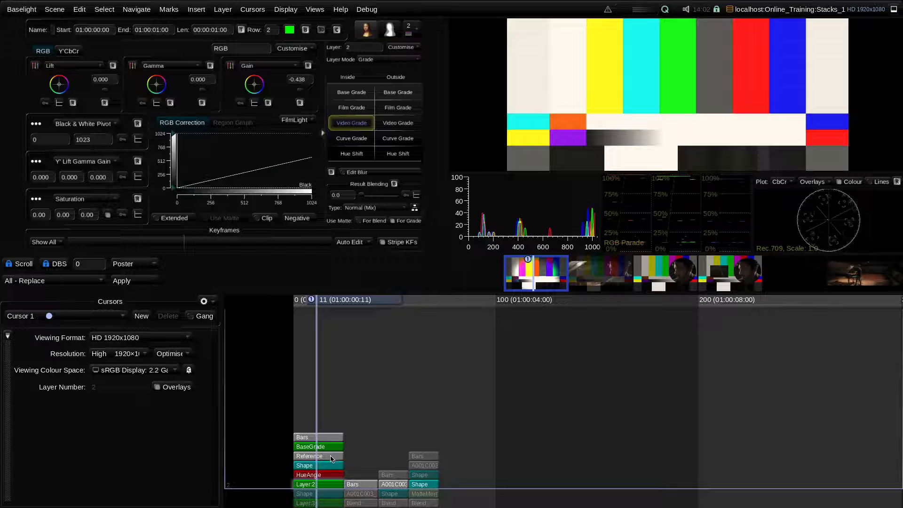
left_click(331, 459)
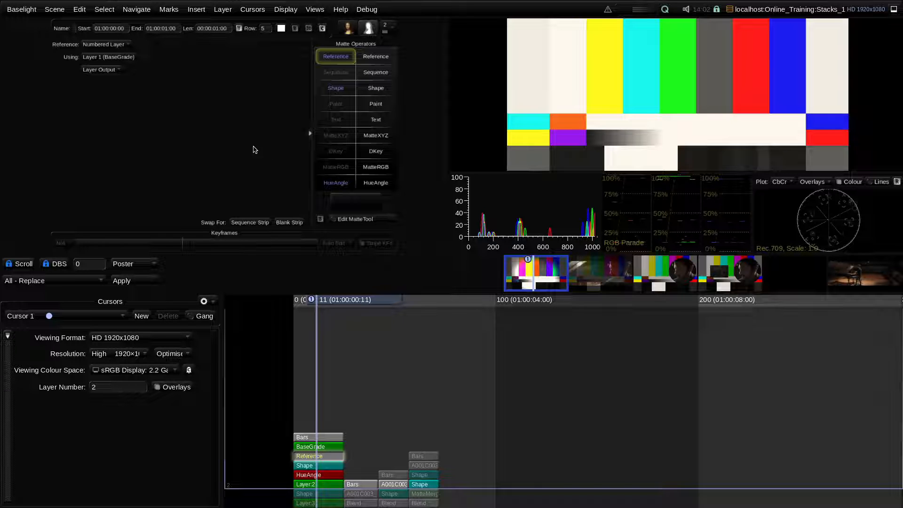
left_click(329, 419)
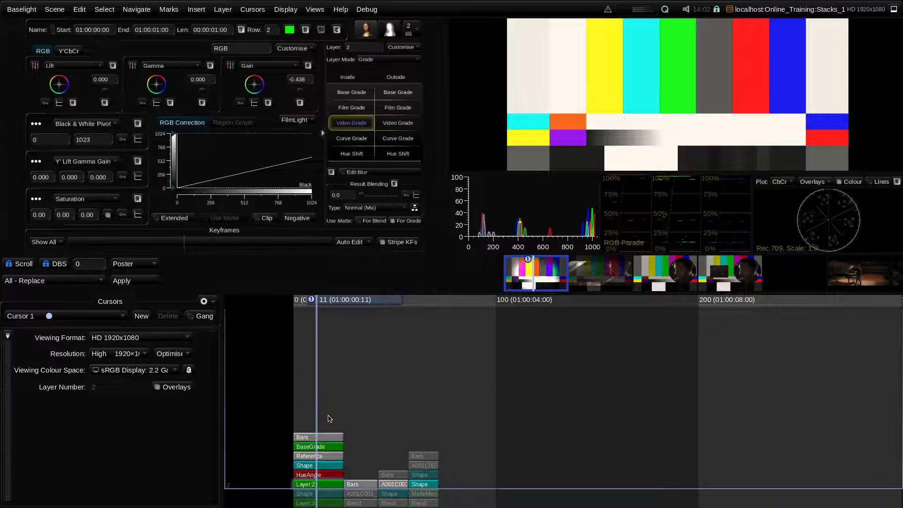
- View Layer 3's output in row 0 and examine its Shape matte, stack_layer3.png diagram, inside Hue Shift and outside Video Grade
key("Down")
key("Down")
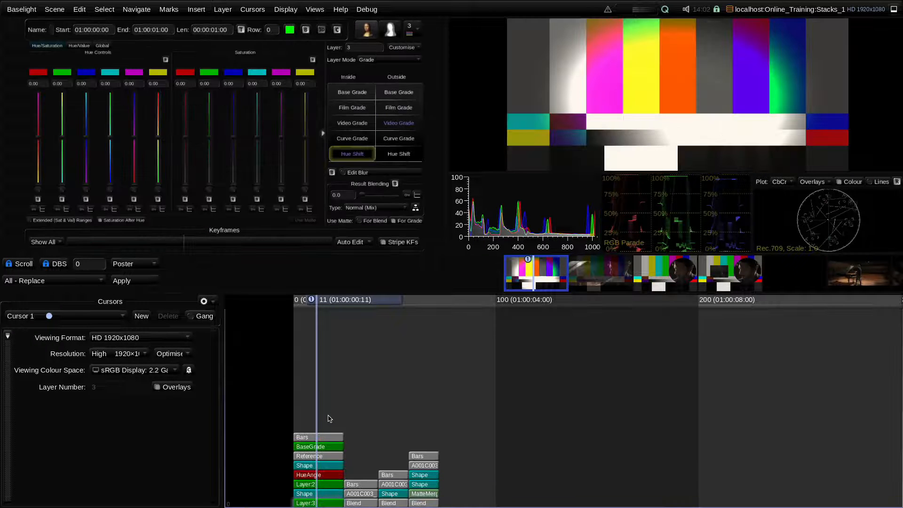
left_click(328, 505)
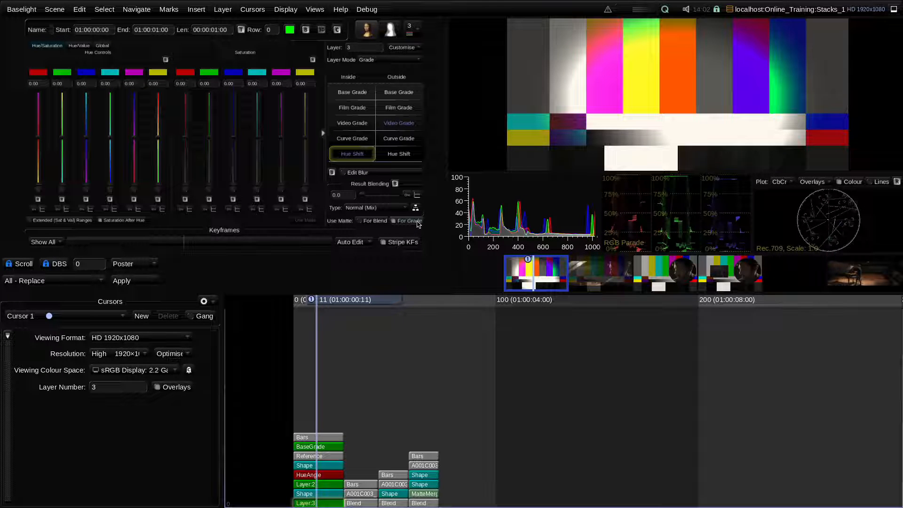
left_click(330, 495)
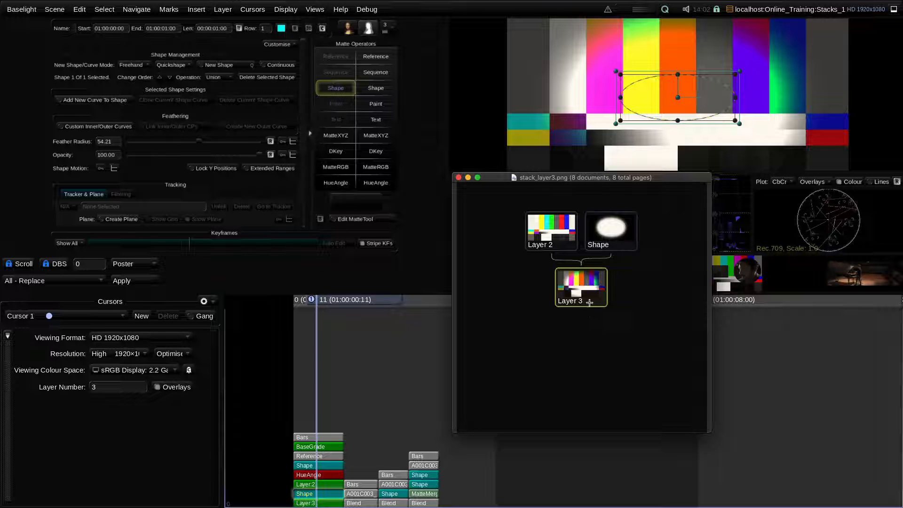
left_click(328, 504)
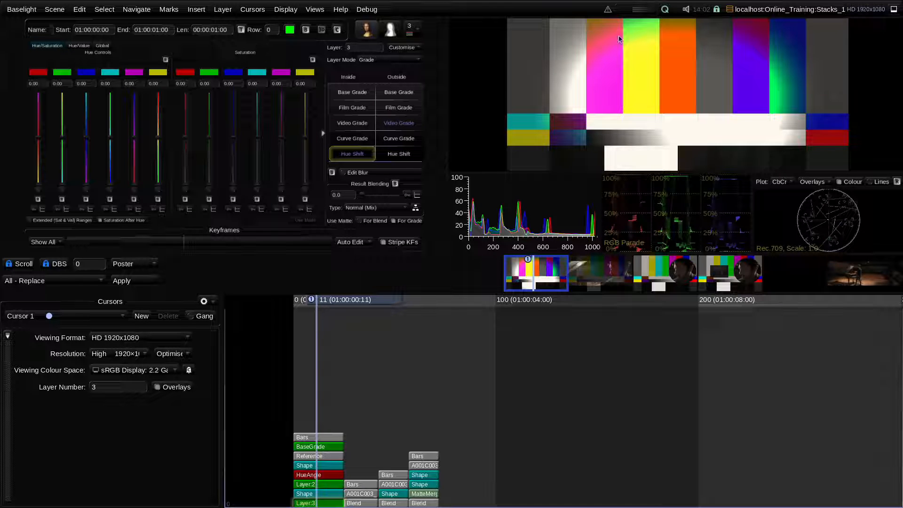
left_click(399, 122)
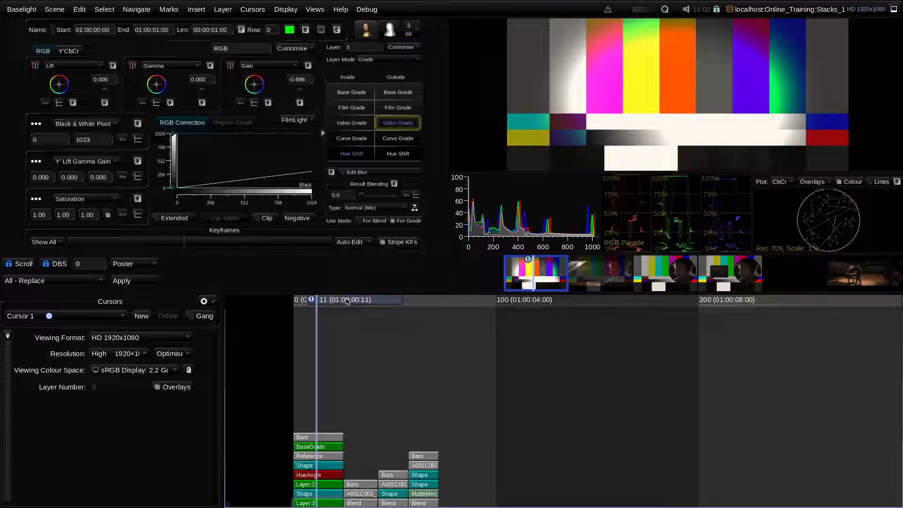
- Move the cursor to frame 32 in the second stack and inspect its Bars, A001C003 clip and Blend rows
left_click_drag(347, 302, 390, 300)
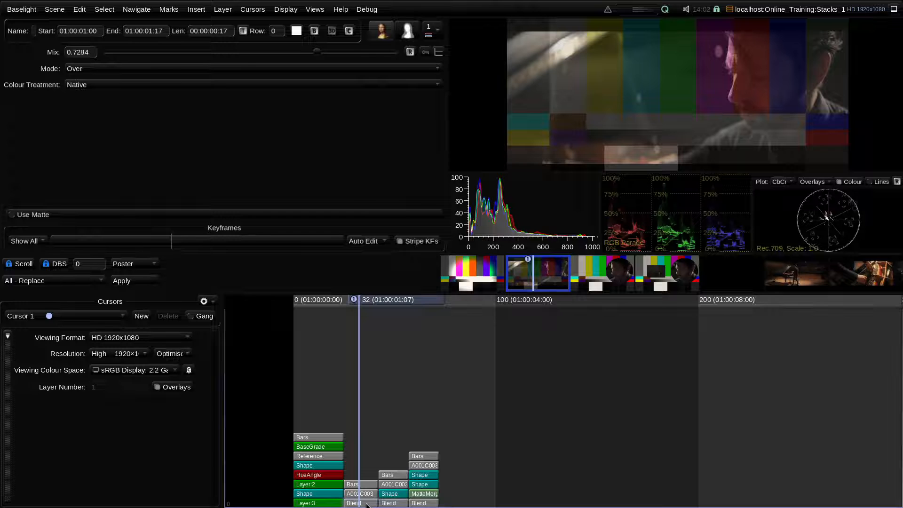
key("Up")
key("Up")
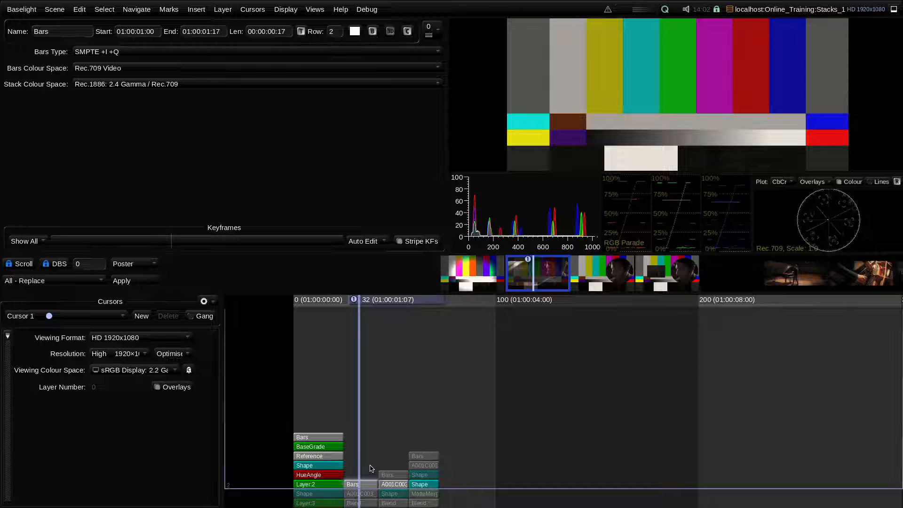
left_click(369, 492)
left_click(366, 485)
left_click(367, 494)
left_click(369, 503)
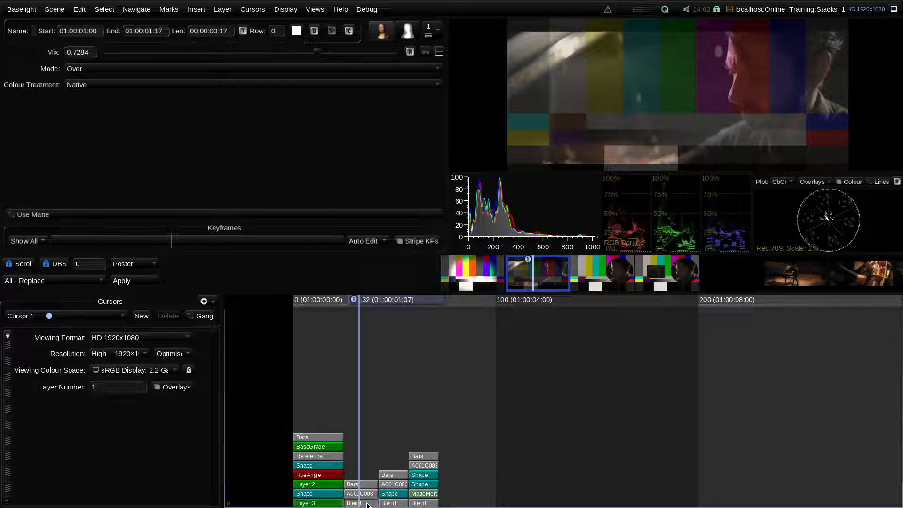
- Compare the second stack's output at the A001C003 clip, Bars and Blend rows
key("Up")
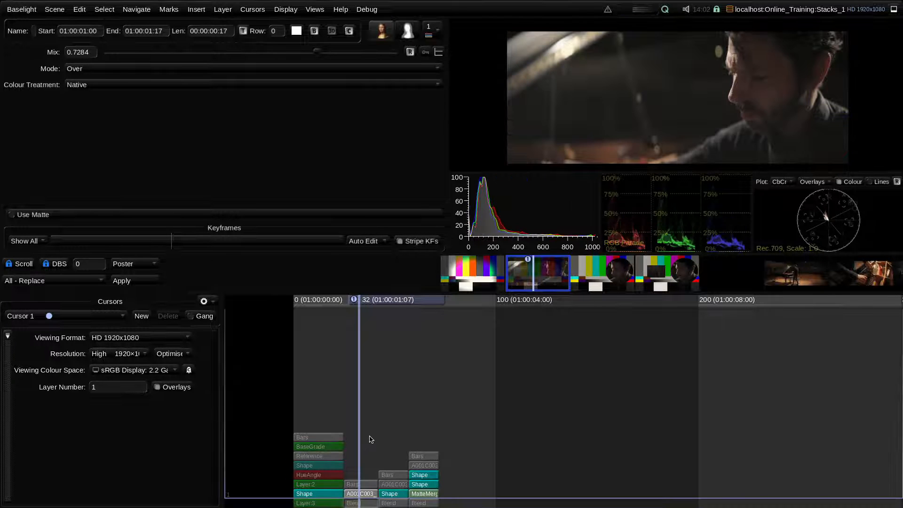
key("Up")
key("Down")
key("Down")
key("Up")
key("Up")
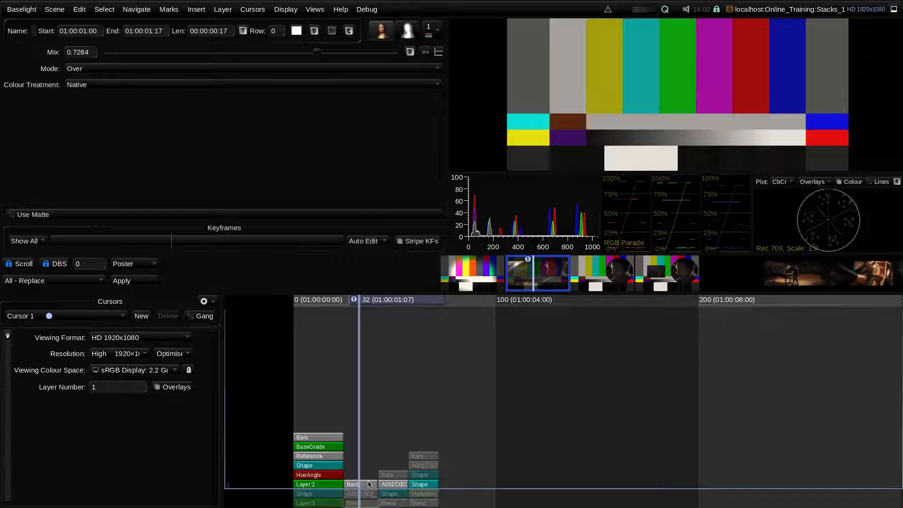
- Return to the Blend's output, set its Mix to 0.7430 and move the cursor to the third stack at frame 50
key("Down")
key("Down")
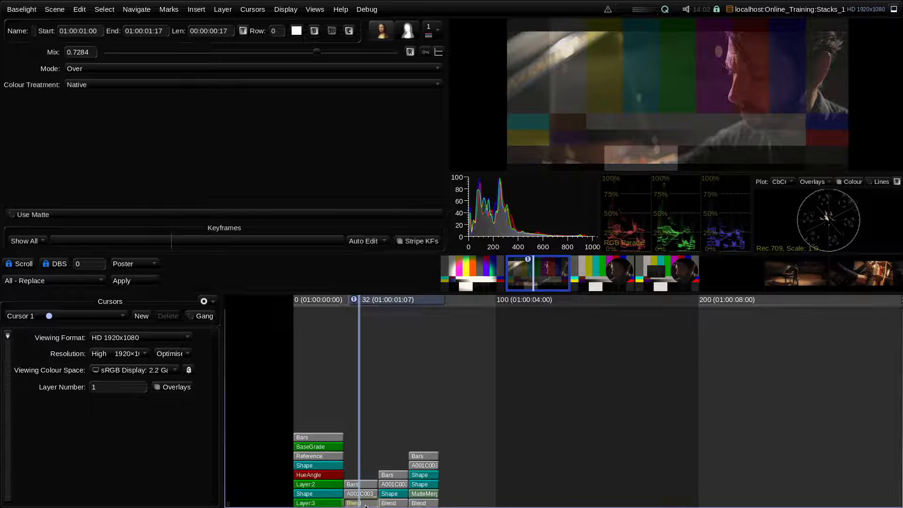
mouse_move(317, 51)
left_mouse_down()
mouse_move(257, 52)
mouse_move(322, 52)
left_mouse_up()
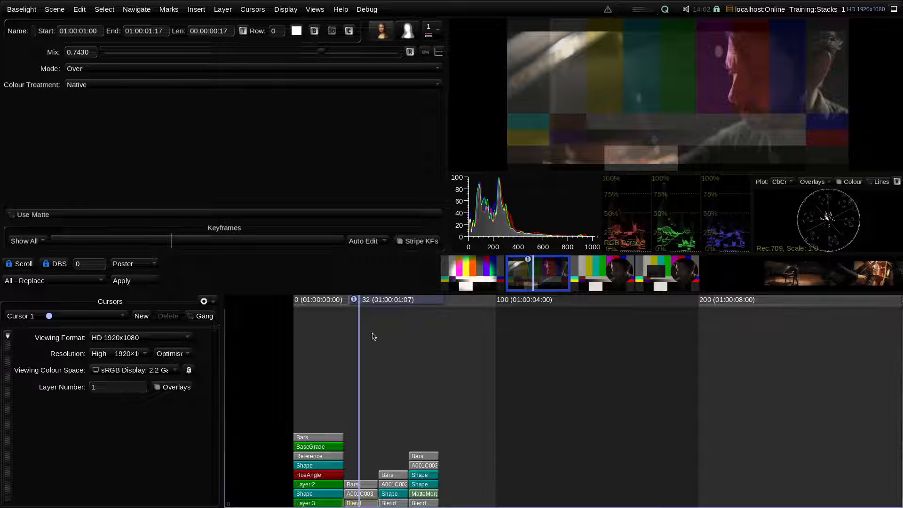
left_click_drag(376, 305, 410, 309)
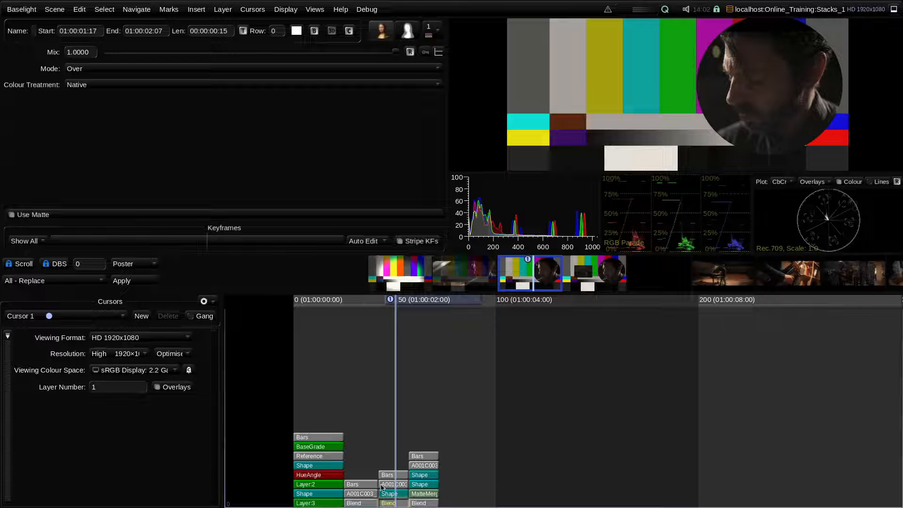
- Inspect the third stack's Shape, Blend, Bars and A001C003 clip rows to see how the matte limits the Blend
left_click(401, 498)
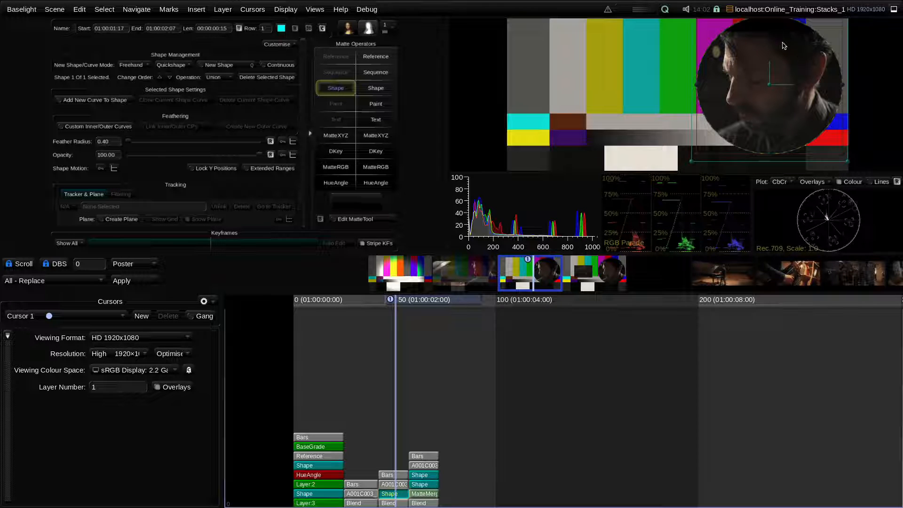
left_click(392, 502)
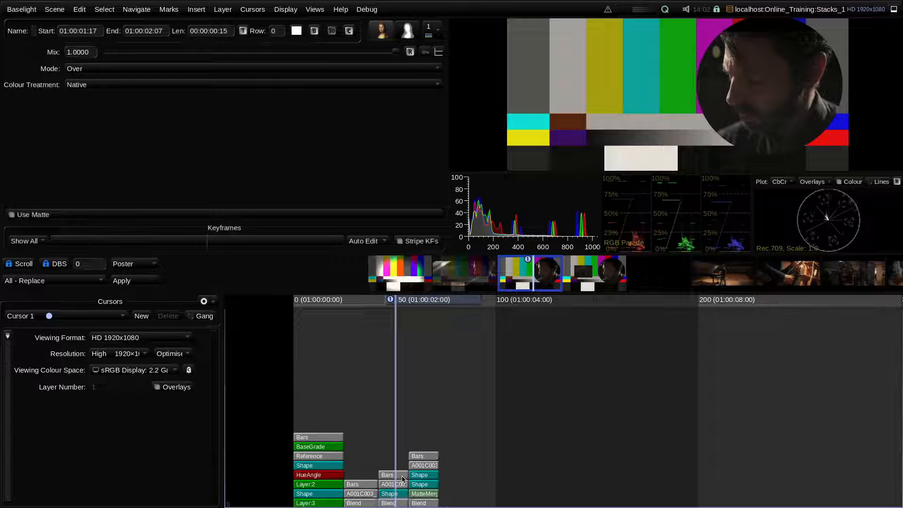
left_click(402, 477)
left_click(403, 486)
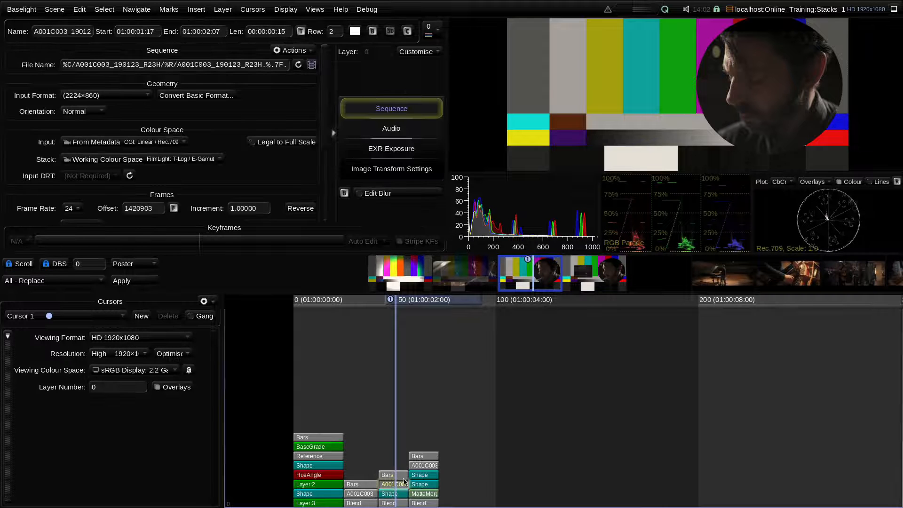
left_click(404, 467)
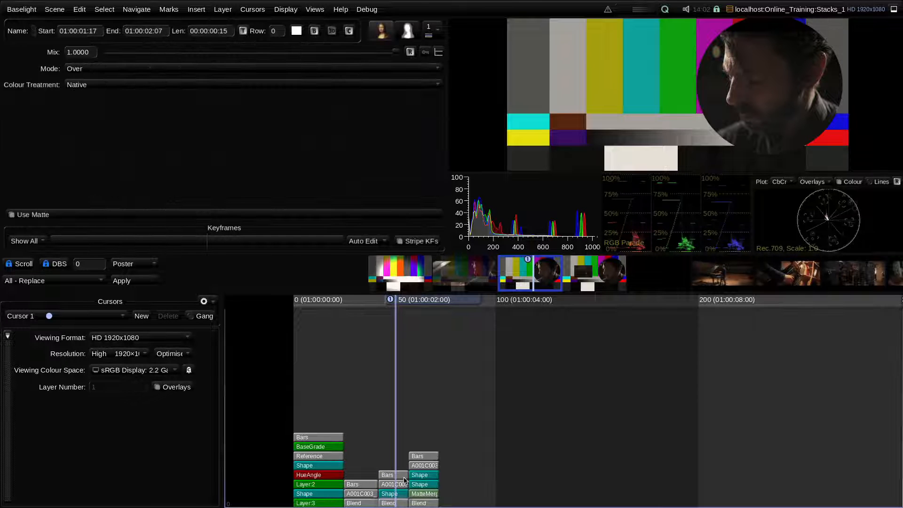
- Move the cursor to frame 64 in the fourth stack and inspect its Blend, MatteMerge union and two Shape mattes
left_click(424, 301)
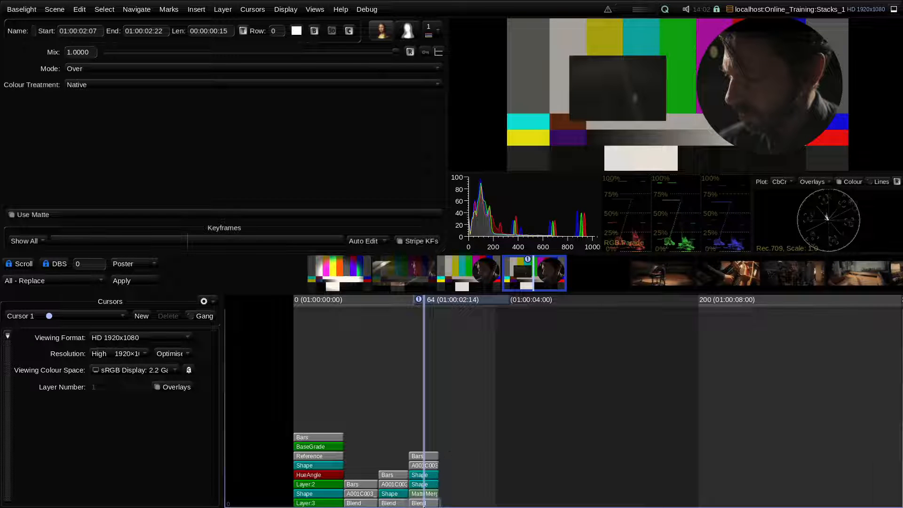
left_click(431, 505)
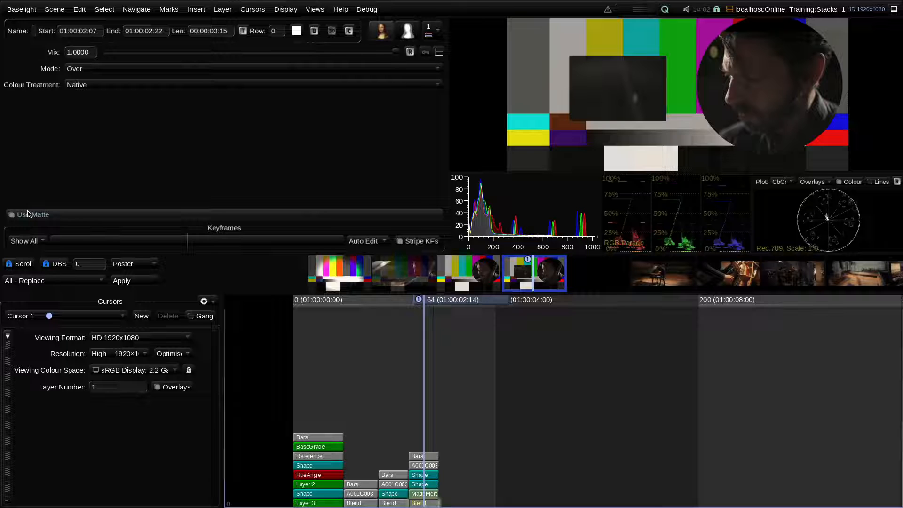
left_click(432, 495)
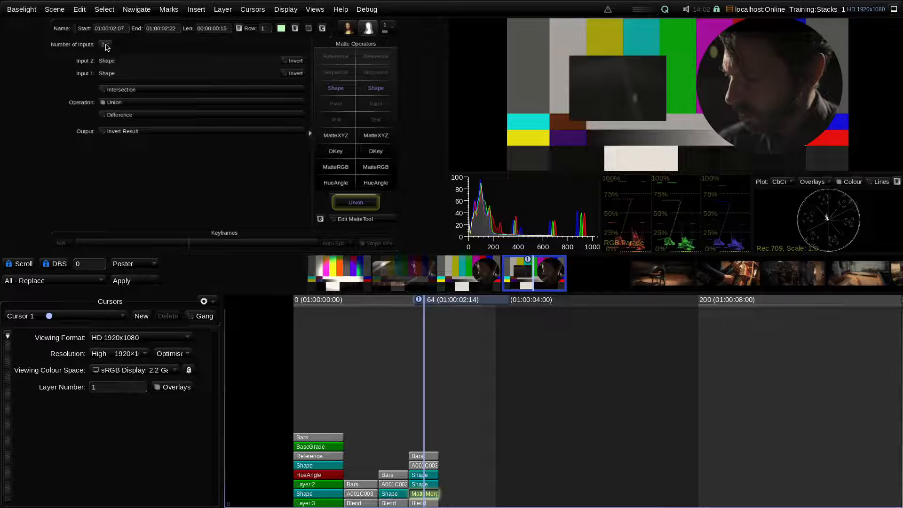
left_click(433, 486)
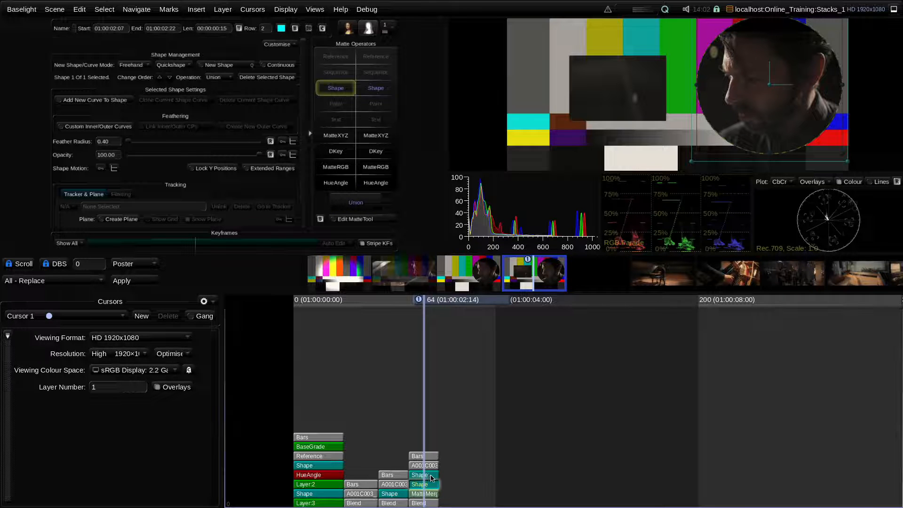
left_click(432, 476)
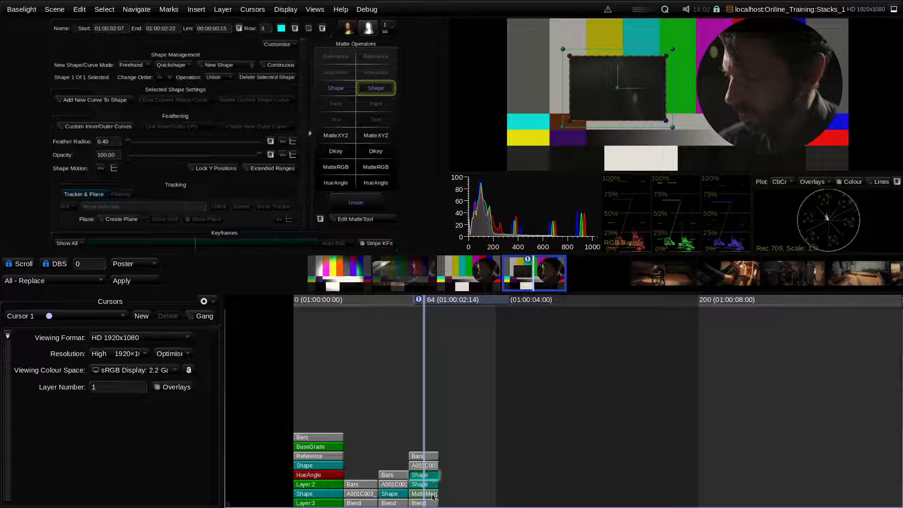
left_click(433, 495)
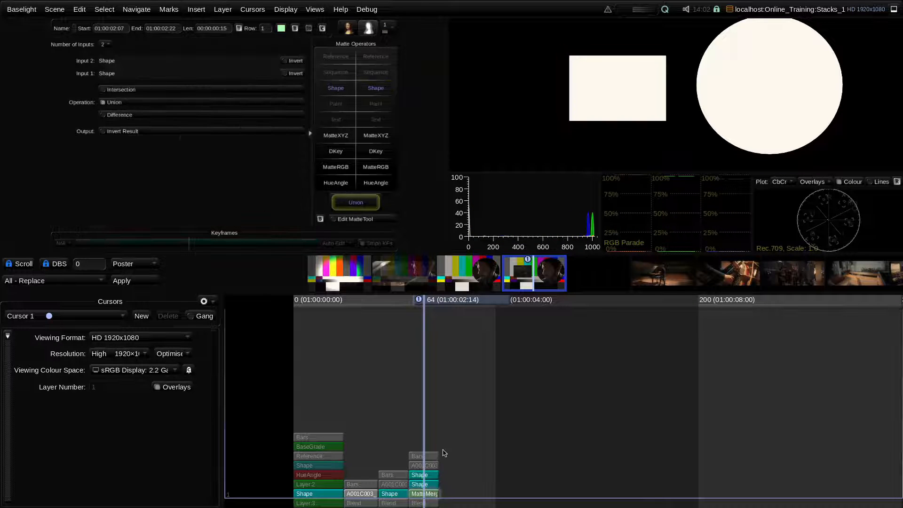
left_click(434, 503)
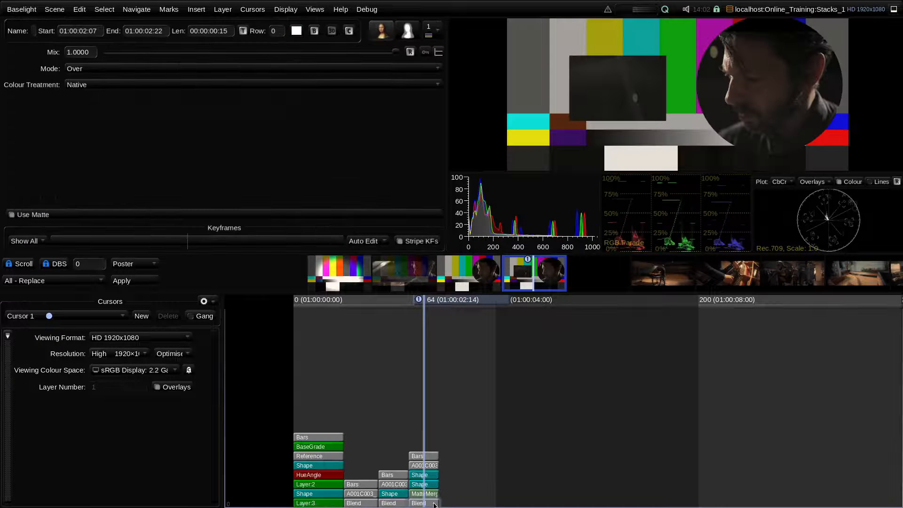
- View the fourth stack's output row by row between its topmost Bars row and the final Blend in row 0
left_click(430, 455)
left_click(432, 432)
key("Page_Up")
key("Page_Up")
key("Page_Up")
key("Page_Up")
key("Page_Up")
key("Page_Down")
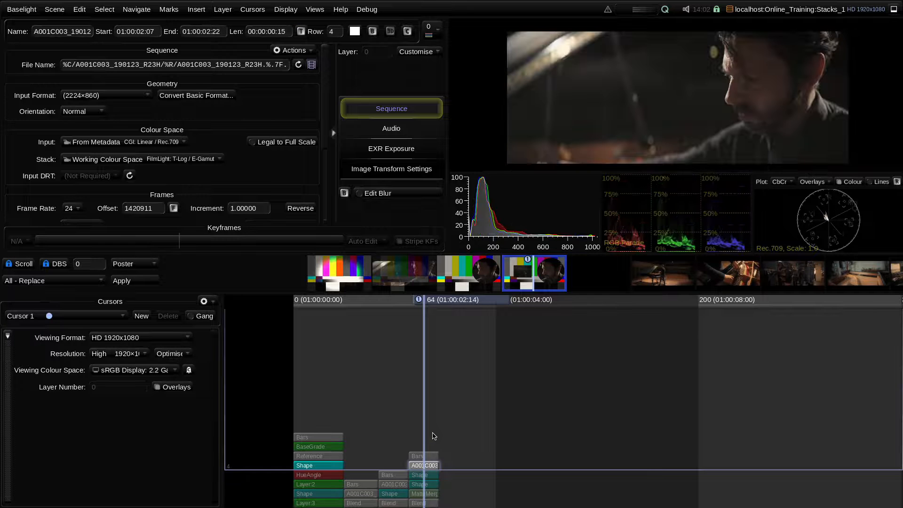
key("Page_Down")
key("Page_Down")
key("Page_Down")
key("Page_Down")
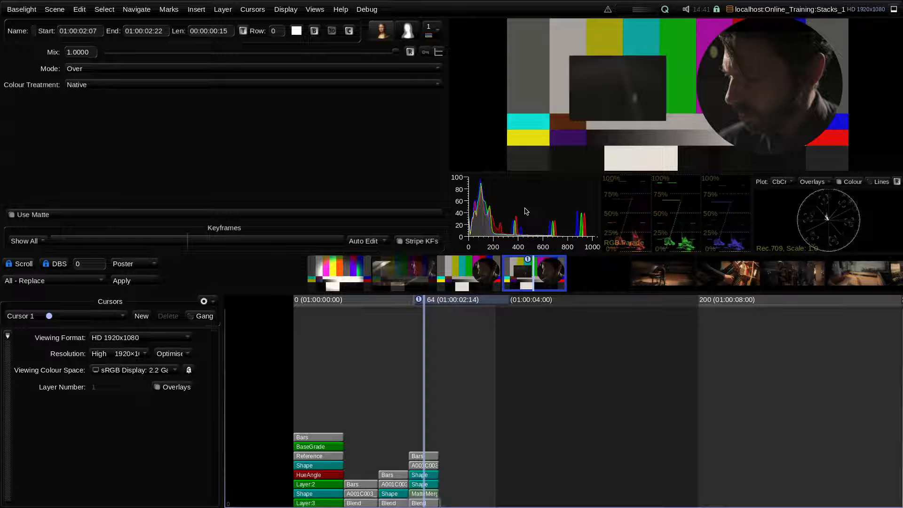
- At frame 48 in the third stack, delete the Shape matte row and turn off Use Matte on the Blend
key("Left")
key("Up")
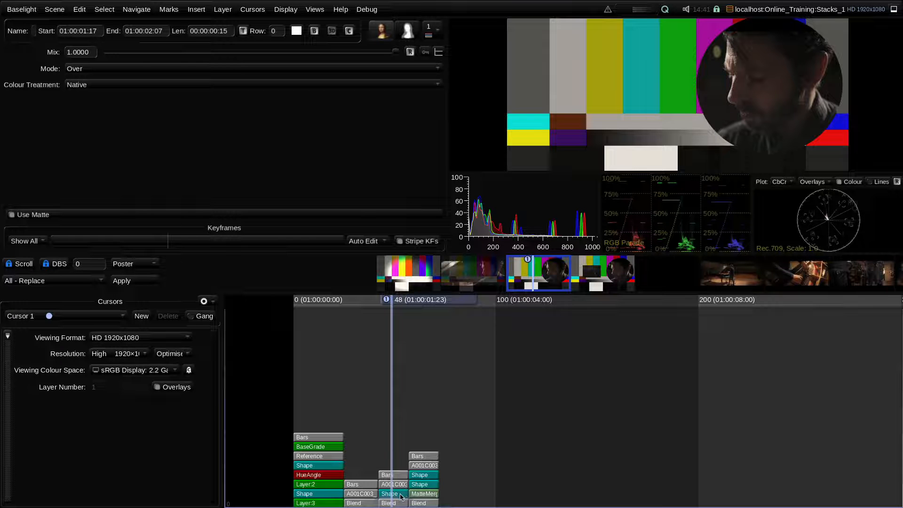
left_click(401, 497)
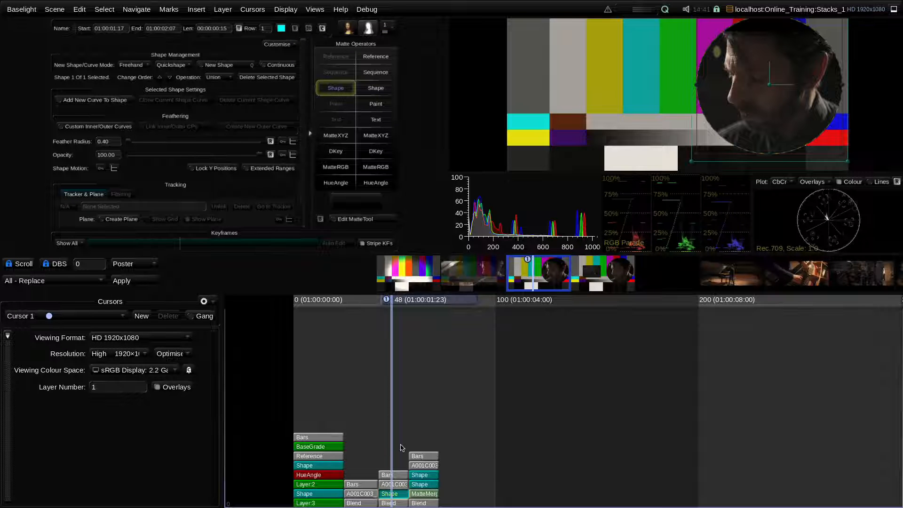
key("Delete")
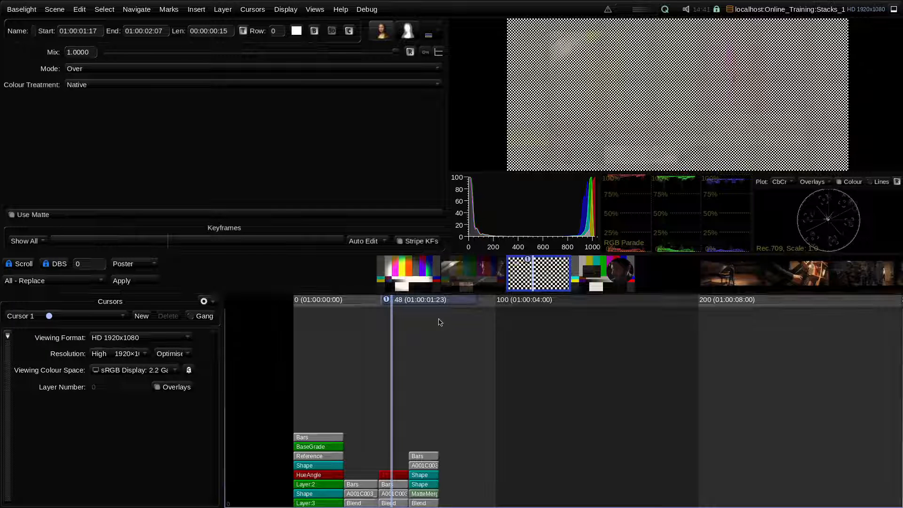
left_click(398, 505)
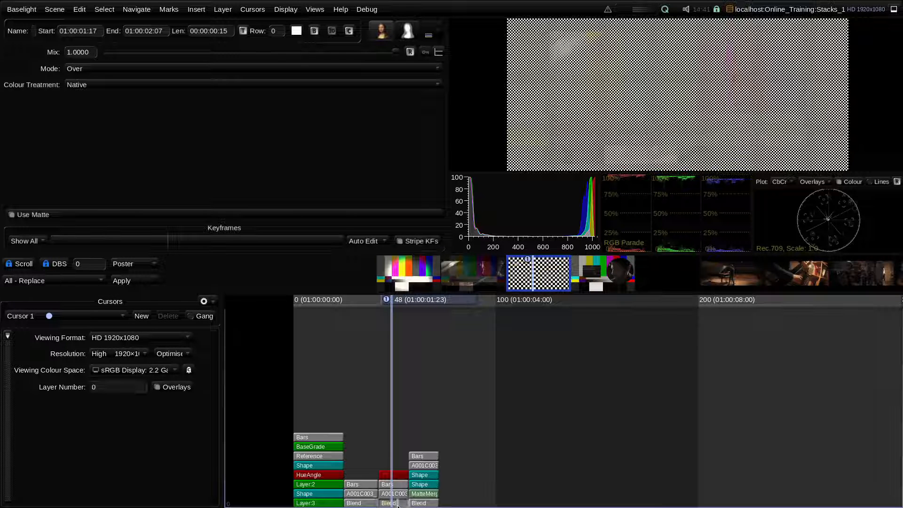
left_click(75, 215)
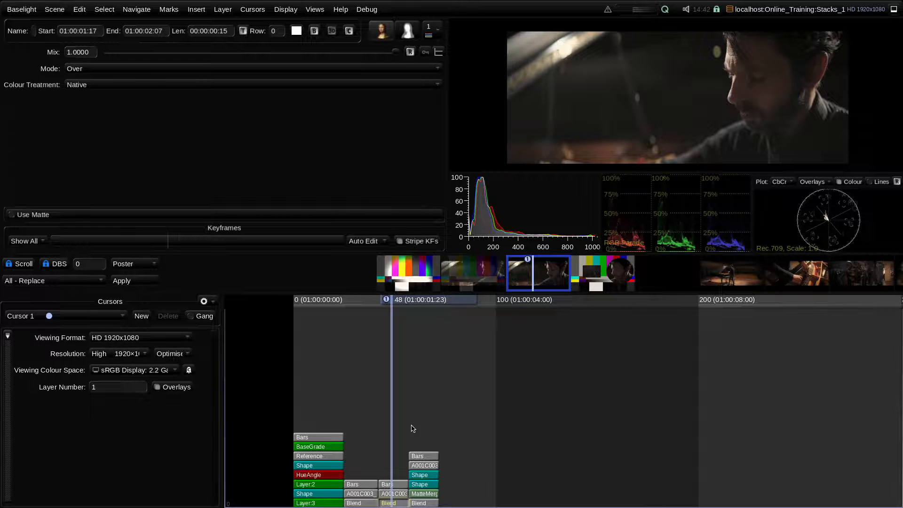
- Restore the third stack's Shape matte, repeat its removal with Use Matte off on the Blend, and undo that removal
key("ctrl+z")
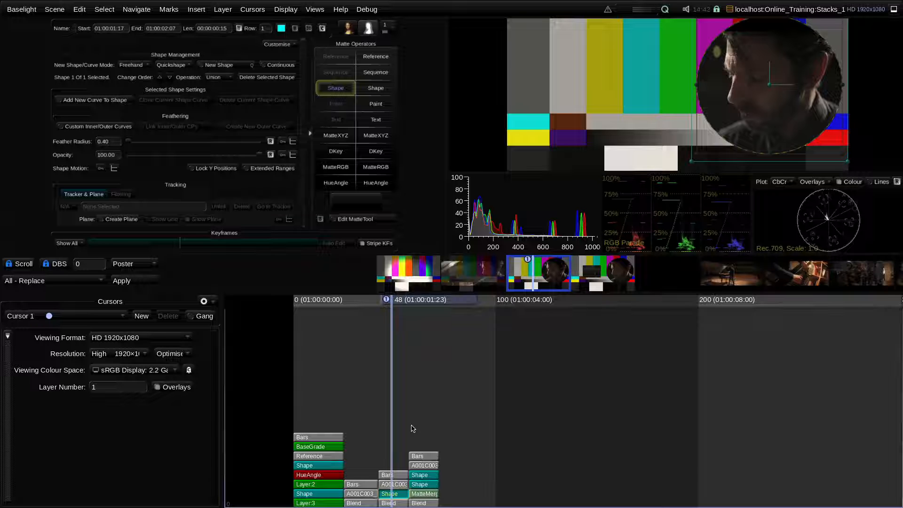
key("Delete")
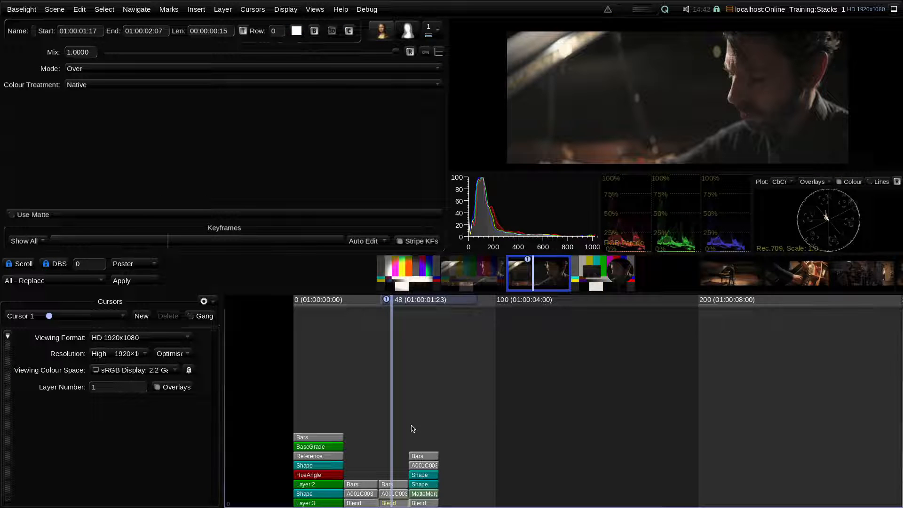
key("ctrl+z")
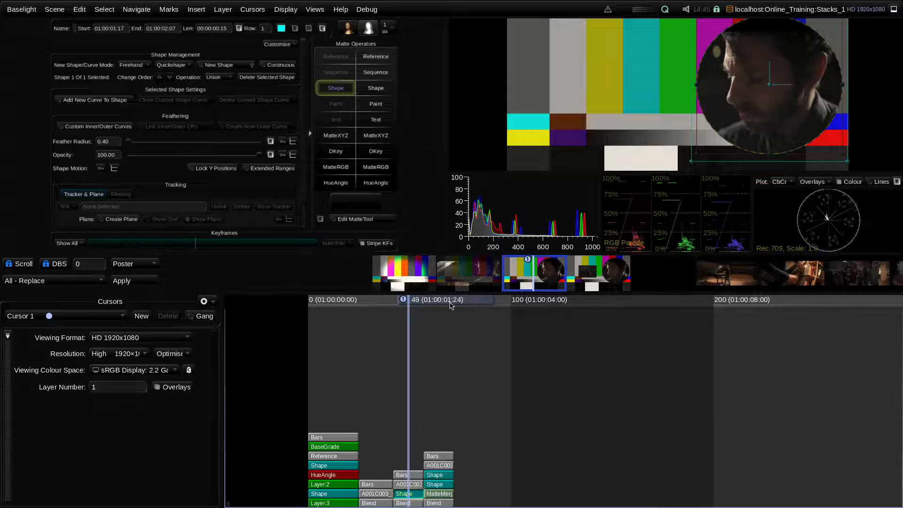
- Move the cursor past the colour bars stacks to the first graded shot at frame 319
left_click_drag(452, 302, 756, 311)
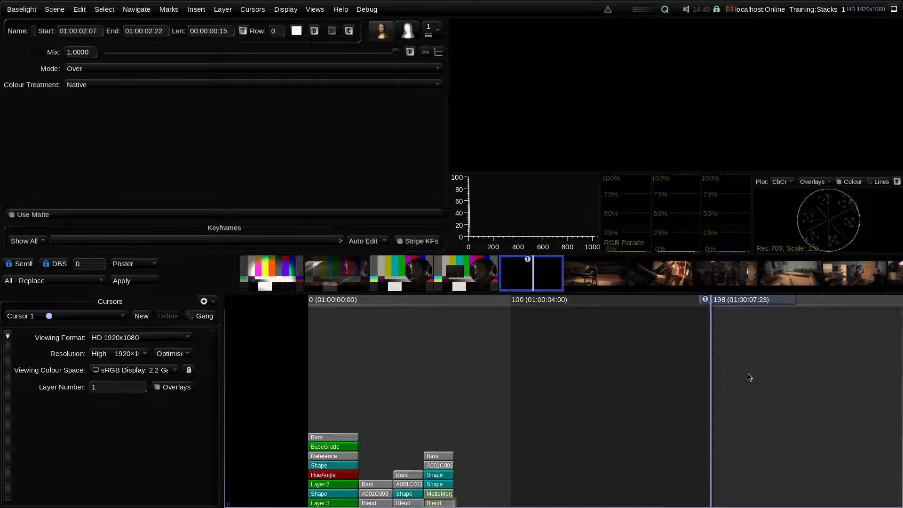
scroll(763, 393, "down", 3)
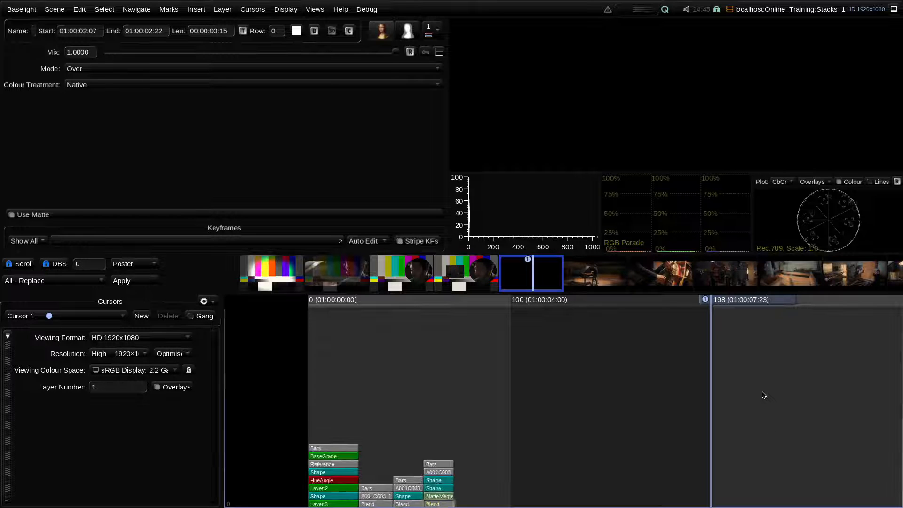
scroll(788, 383, "down", 4)
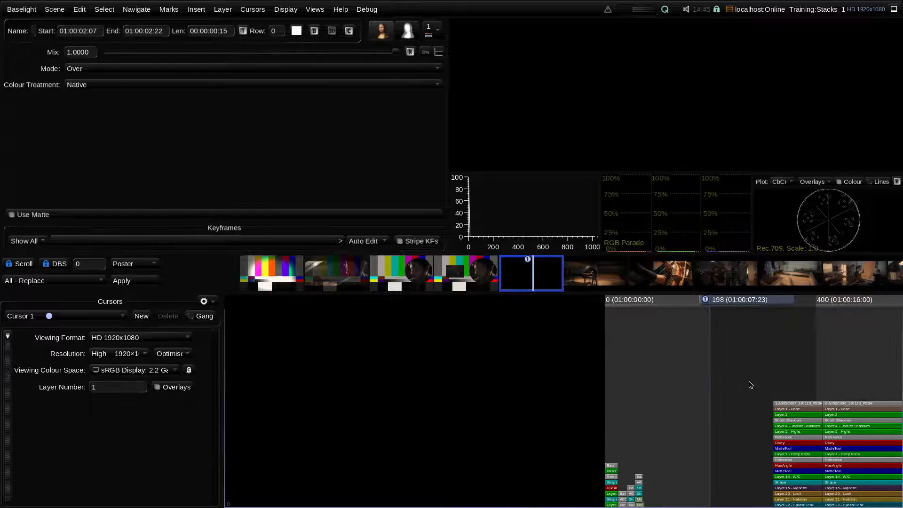
left_click(762, 306)
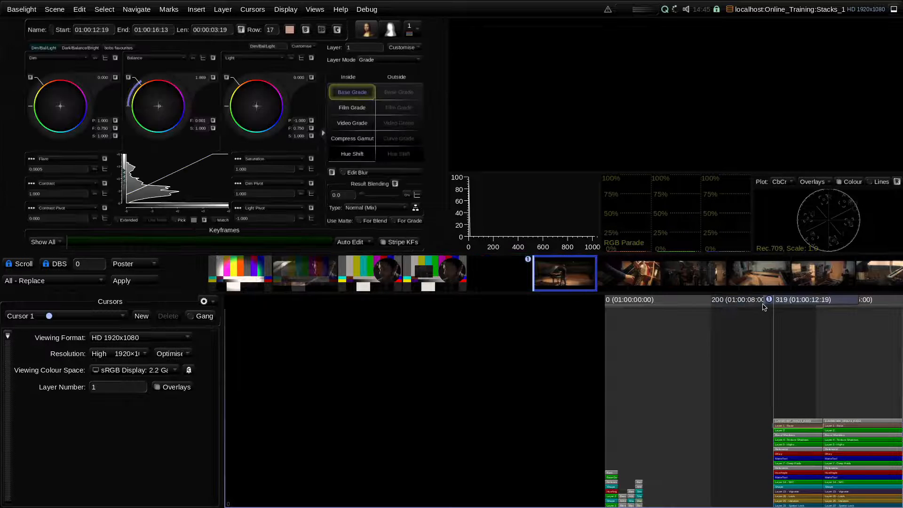
- Jump shot by shot through the graded timeline to the split-screen piano composite at frame 3476
key("Down")
key("Down")
key("Down")
key("Down")
key("Down")
key("Down")
key("Down")
key("Down")
key("Down")
key("Down")
key("Down")
key("Down")
key("Down")
key("Down")
key("Down")
key("Down")
key("Down")
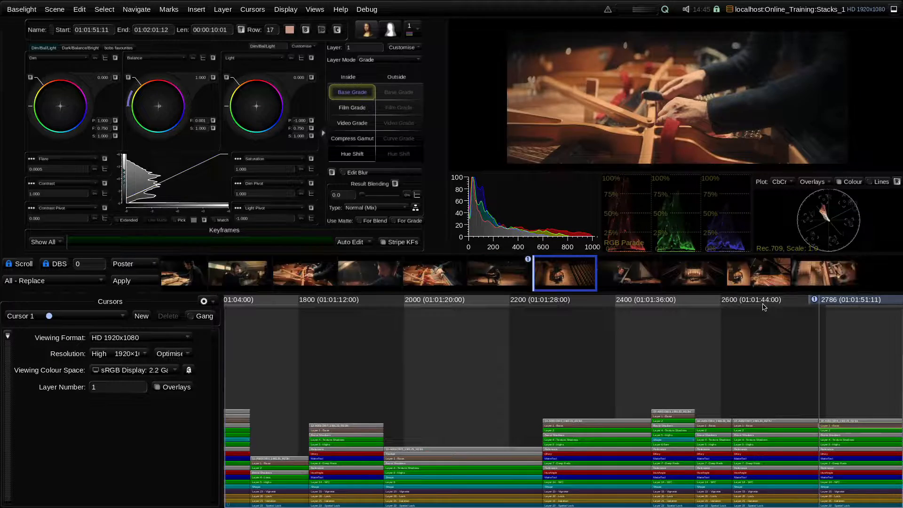
key("Down")
key("Down")
key("Down")
key("Down")
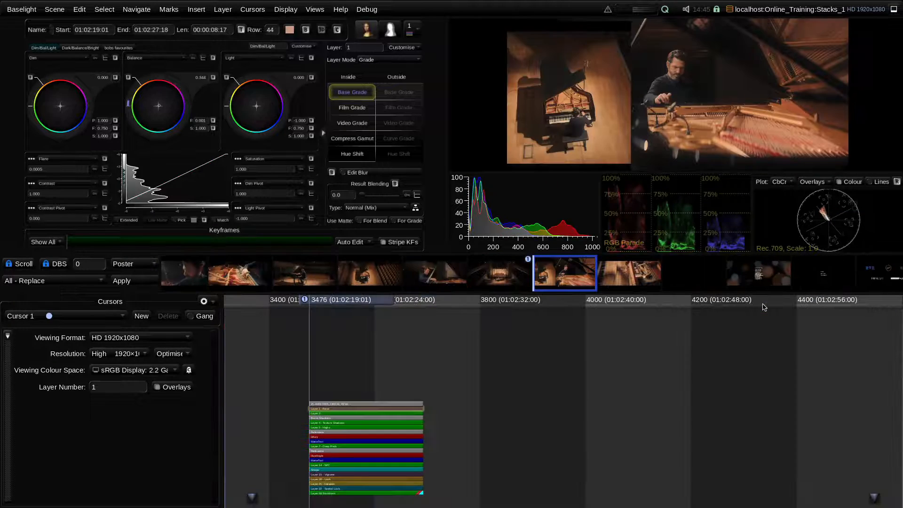
- Enlarge the timeline area to show the composite's full stack and move the cursor to frame 3510
key("Up")
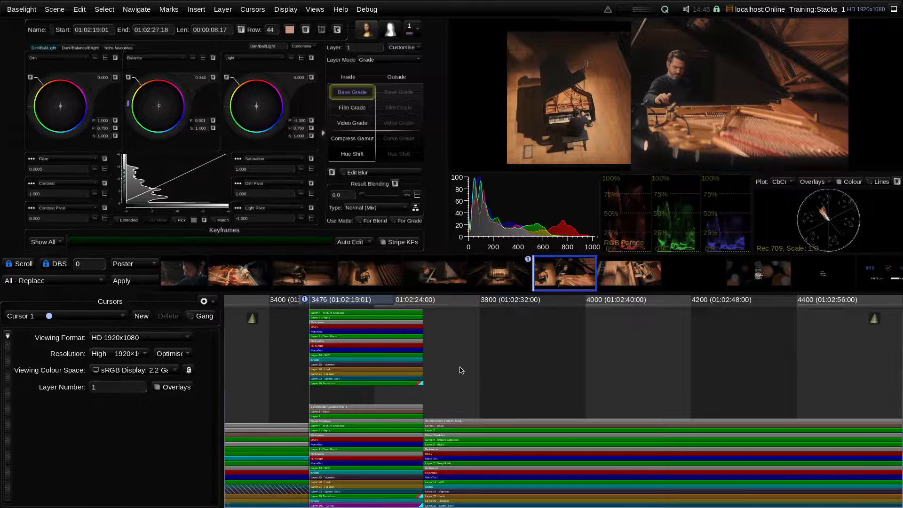
left_click_drag(451, 292, 451, 247)
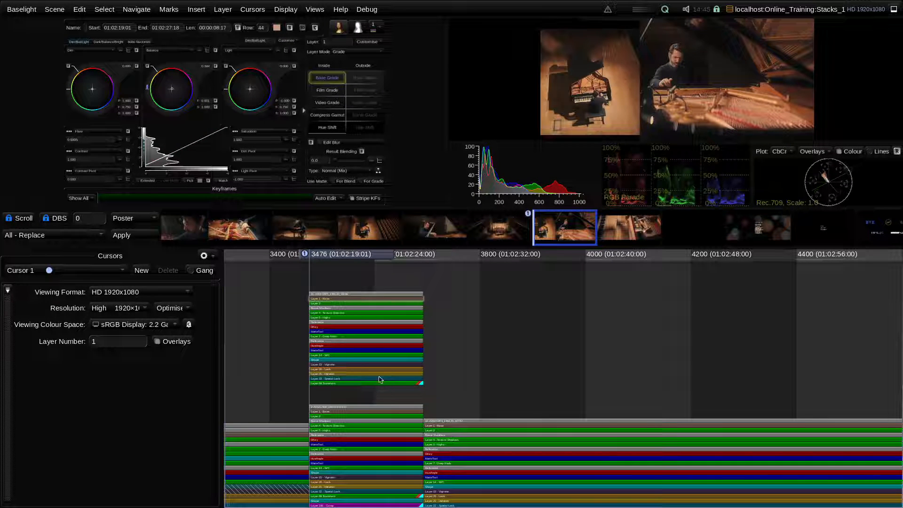
key("space")
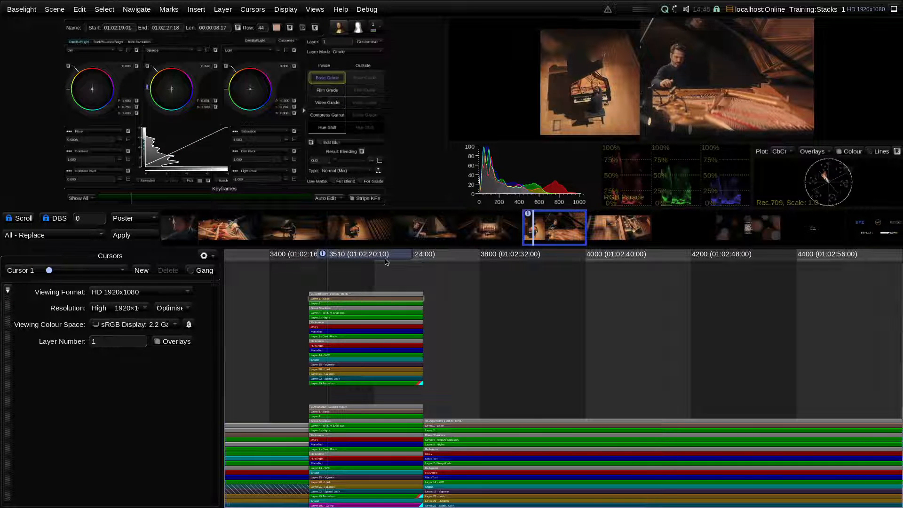
- View the composite's output upward through its matte and lower layer stack to row 20
key("Up")
key("Up")
key("Up")
key("Up")
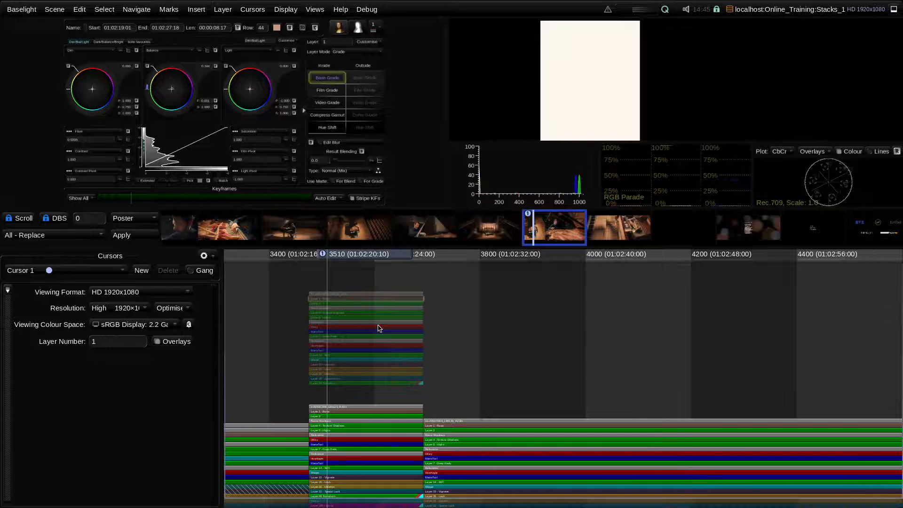
key("Up")
key("Up")
key("Up")
key("Up")
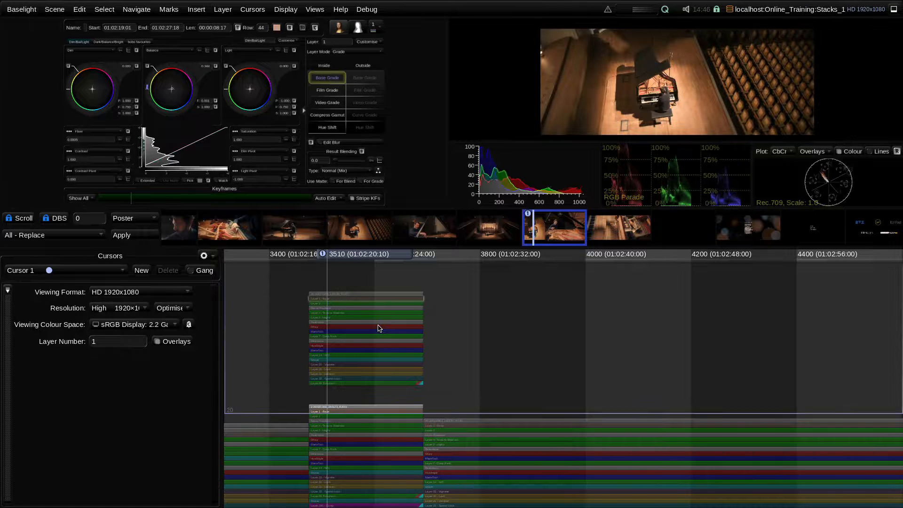
- View the output upward through the composite's upper layer stack to its source clip in row 45
key("Up")
key("Up")
key("Up")
key("Up")
key("Up")
key("Up")
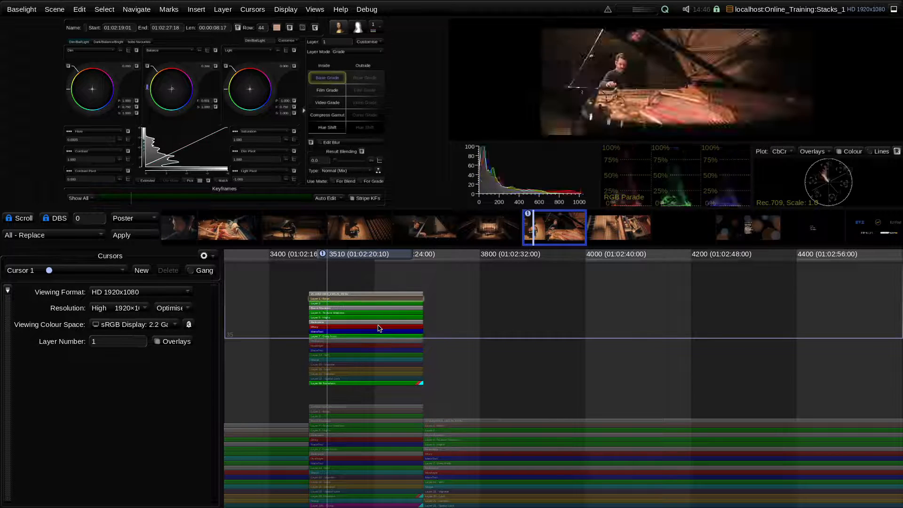
key("Up")
key("Up")
key("Up")
key("Up")
key("Up")
key("Up")
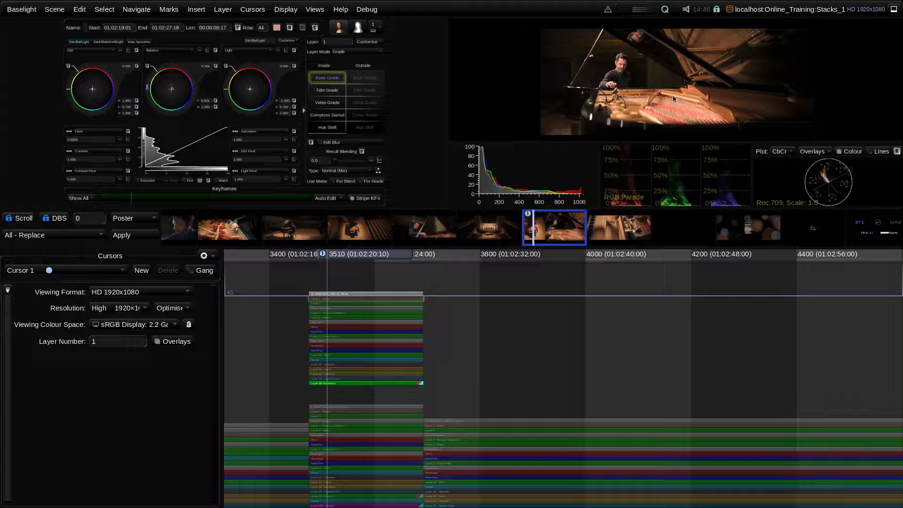
- View the composite's output downward through its upper layer stack, from the source clip in row 45 to that stack's lowest layer
key("Down")
key("Down")
key("Down")
key("Down")
key("Down")
key("Down")
key("Down")
key("Down")
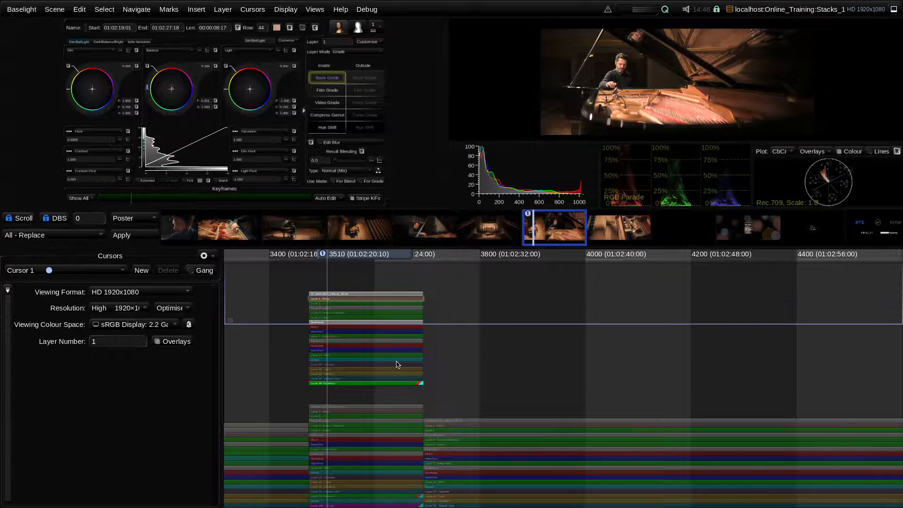
key("Down")
key("Down")
key("Down")
key("Down")
key("Down")
key("Down")
key("Down")
key("Down")
key("Down")
key("Down")
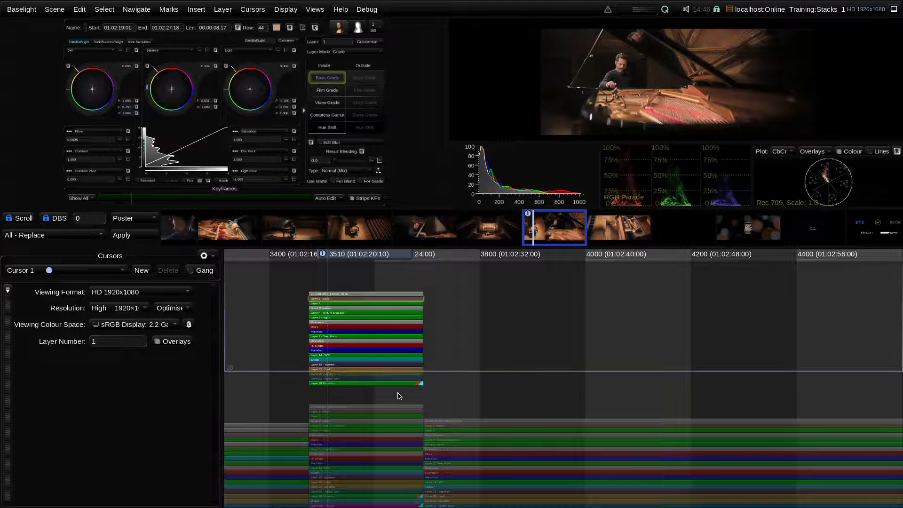
key("Down")
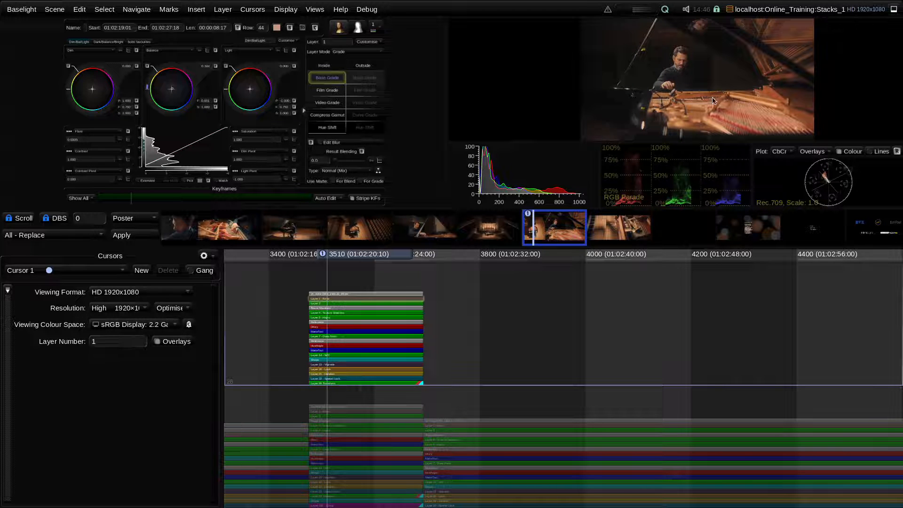
- View the output downward from the lower stack's overhead source clip through its grade layers and matte to the final composite layer
key("Down")
key("Down")
key("Down")
key("Down")
key("Down")
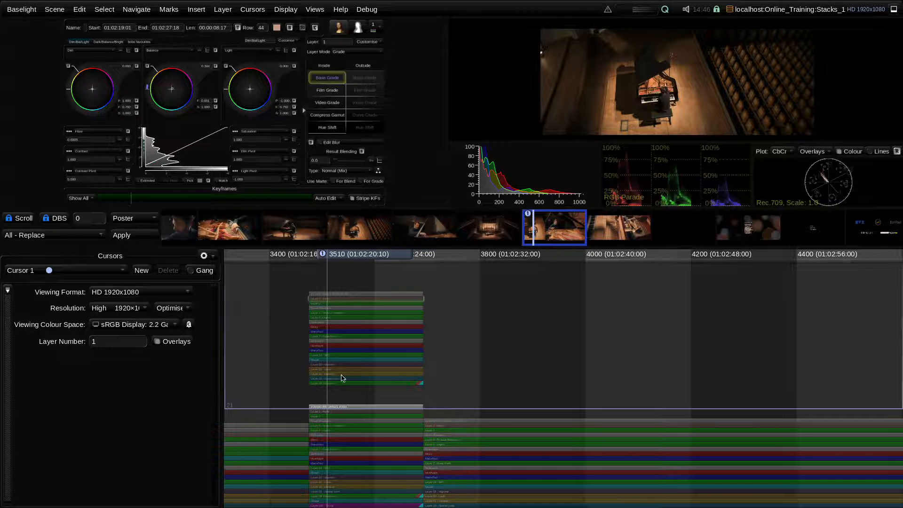
key("Down")
key("Down")
key("Down")
key("Down")
key("Down")
key("Down")
key("Down")
key("Down")
key("Down")
key("Down")
key("Down")
key("Down")
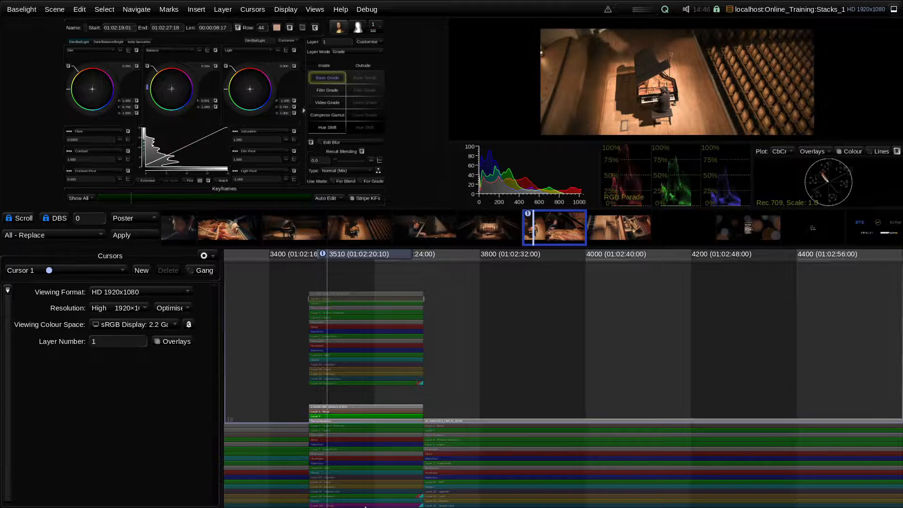
key("Down")
key("Down")
key("Down")
key("Down")
key("Down")
key("Down")
key("Down")
key("Down")
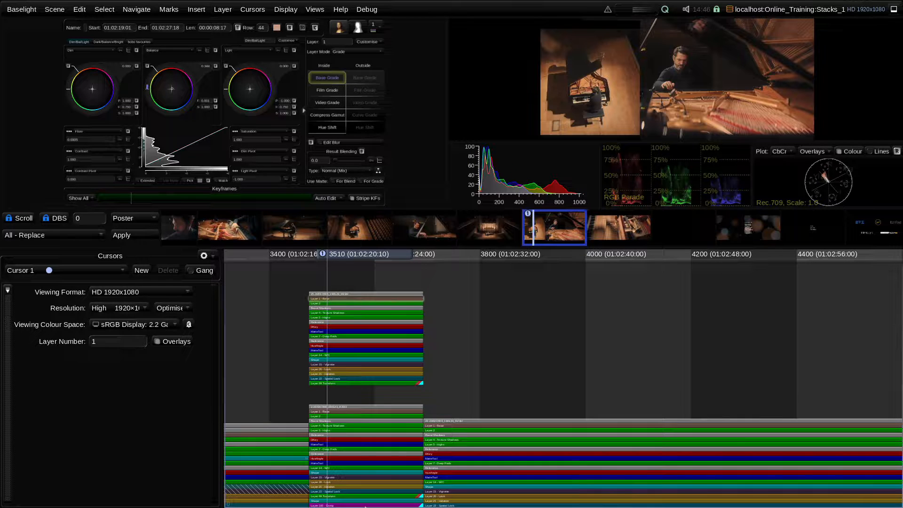
key("Down")
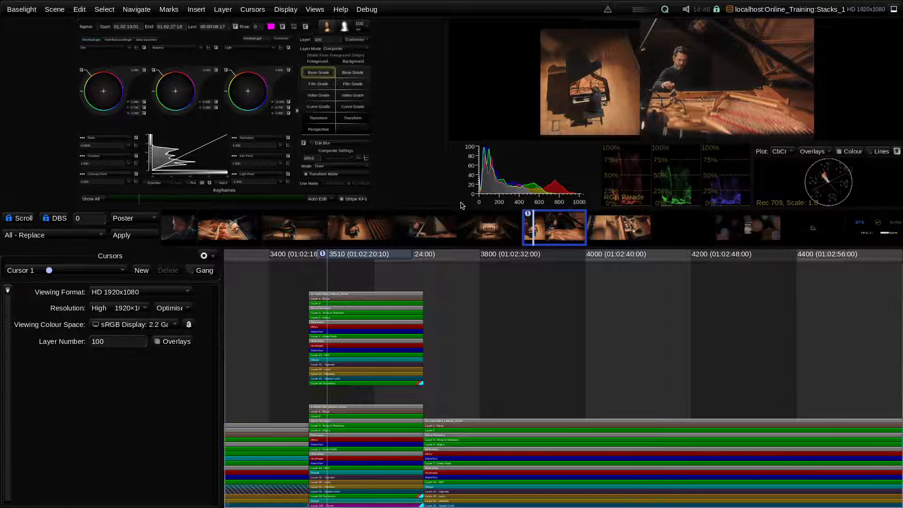
- Enlarge the grading controls and examine the composite layer's mode options and the Shape matte beneath it
left_click_drag(453, 209, 454, 304)
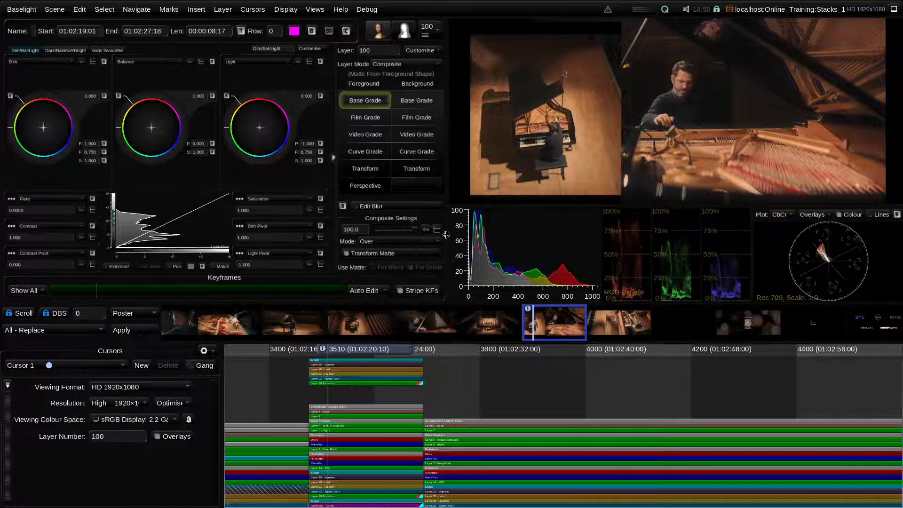
left_click(403, 66)
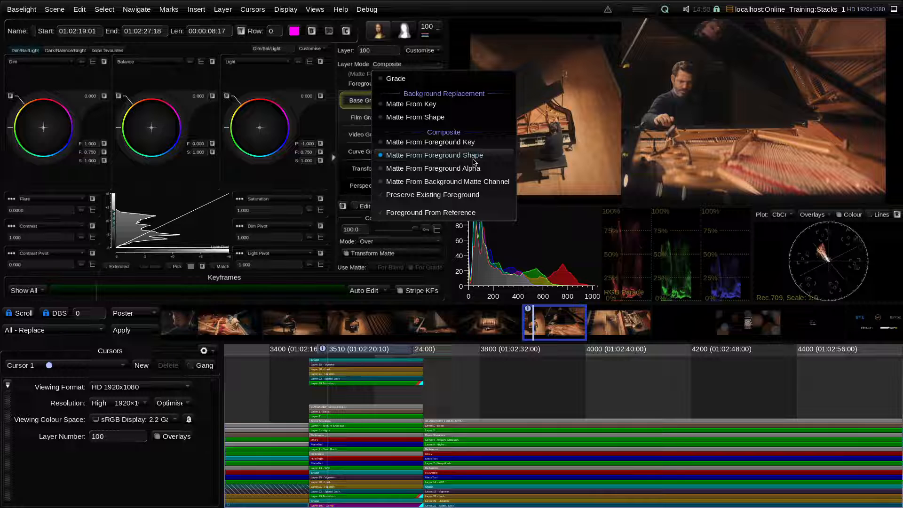
left_click(408, 66)
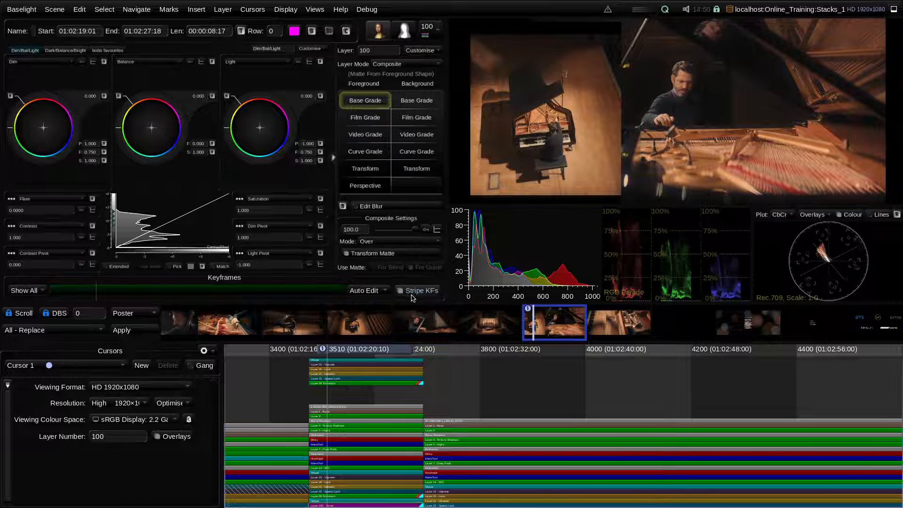
left_click(384, 501)
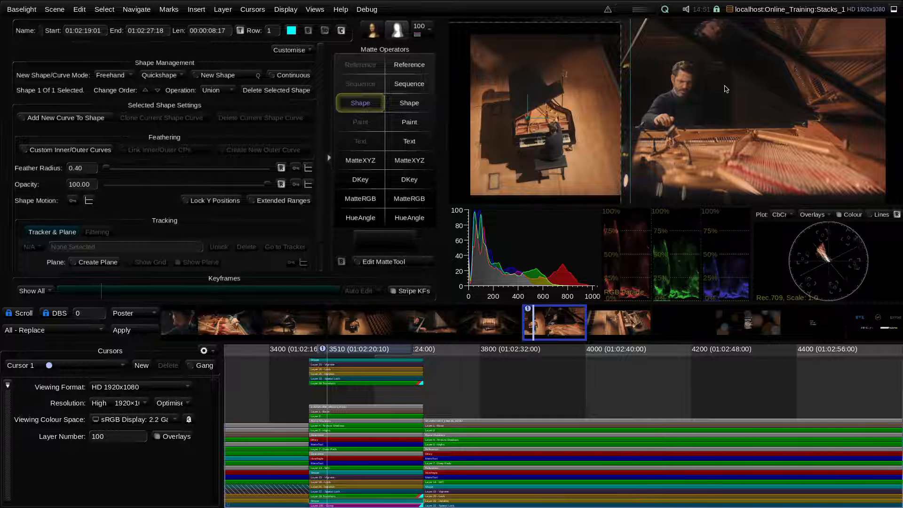
left_click(366, 395)
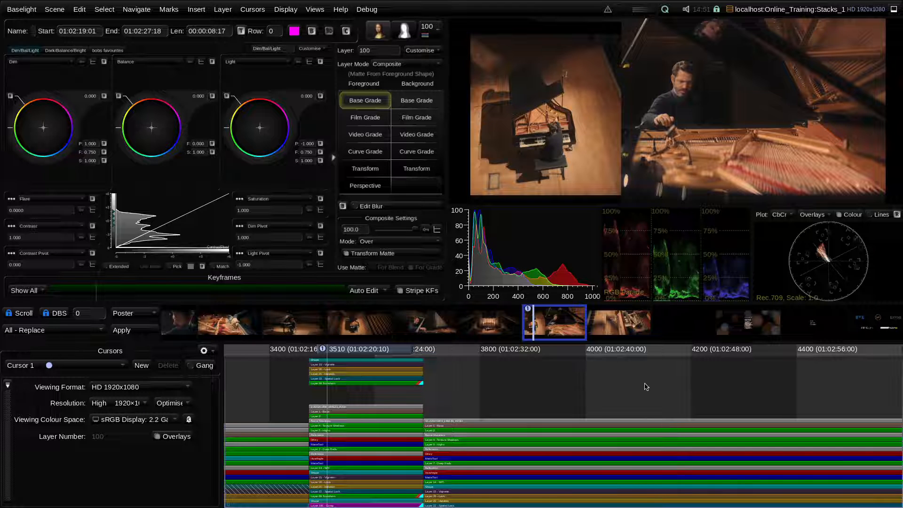
- Go to frame 778 and move the upper strips of shots 3 to 5 down so their source clips sit in row 10
scroll(552, 379, "down", 5)
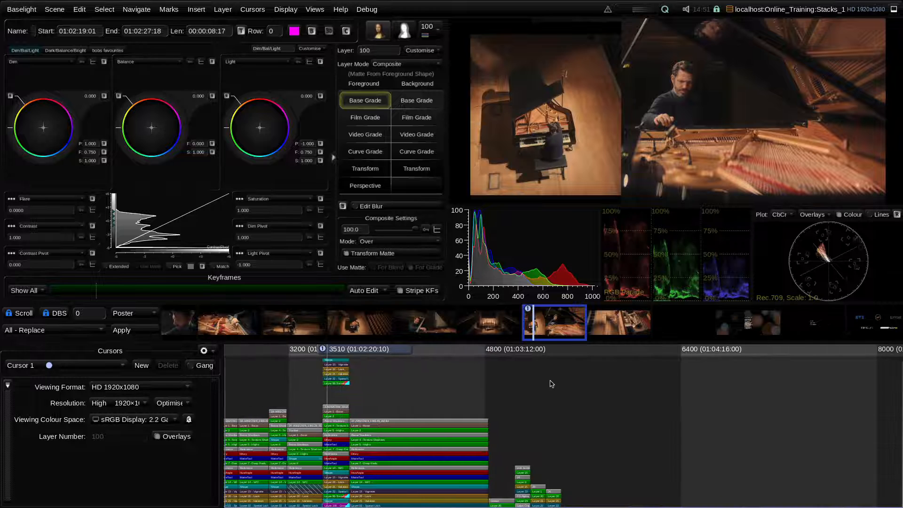
left_click_drag(359, 351, 400, 362)
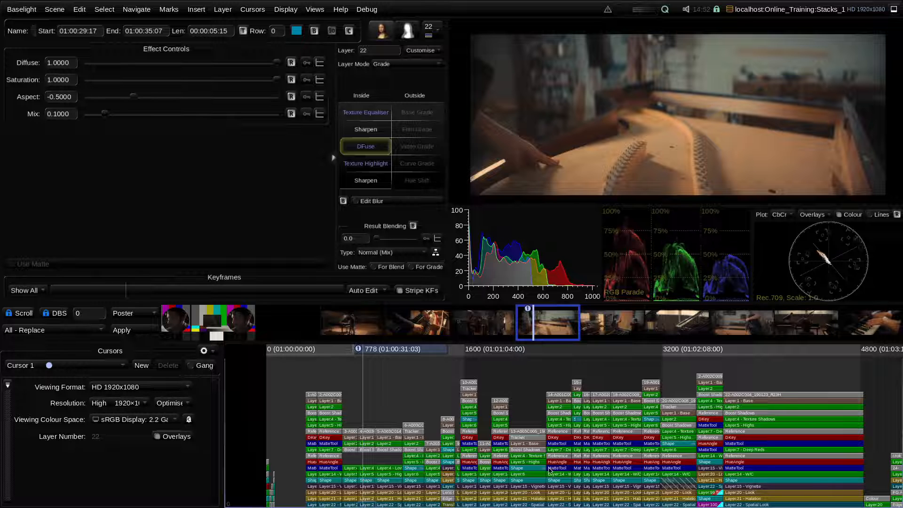
left_click(351, 430)
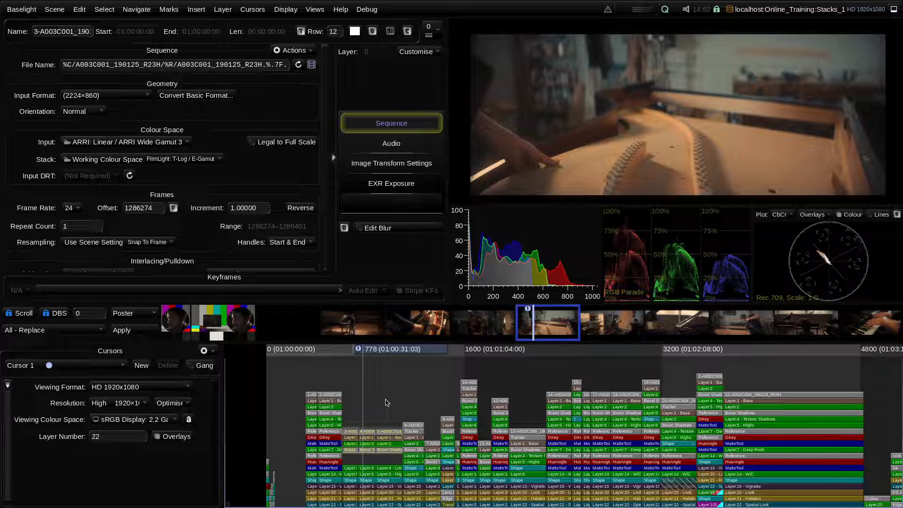
key("ctrl+Down")
key("ctrl+Down")
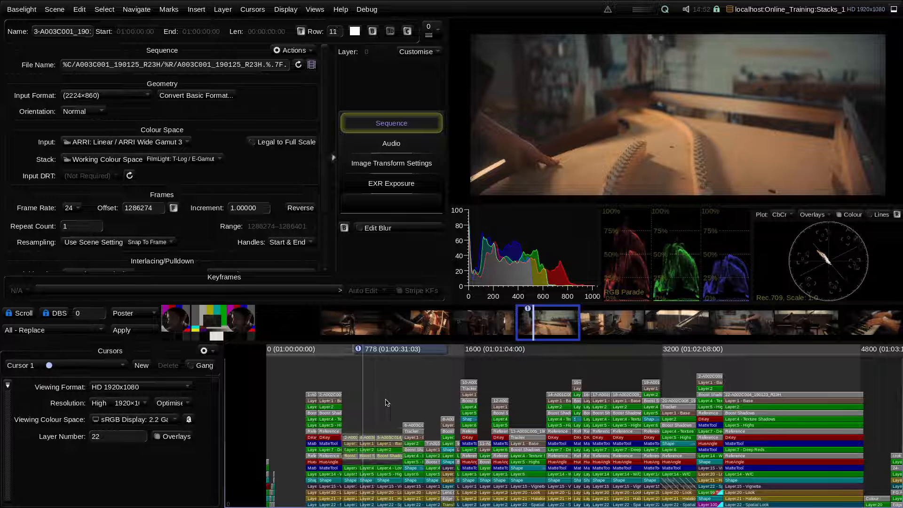
key("ctrl+Up")
key("ctrl+Down")
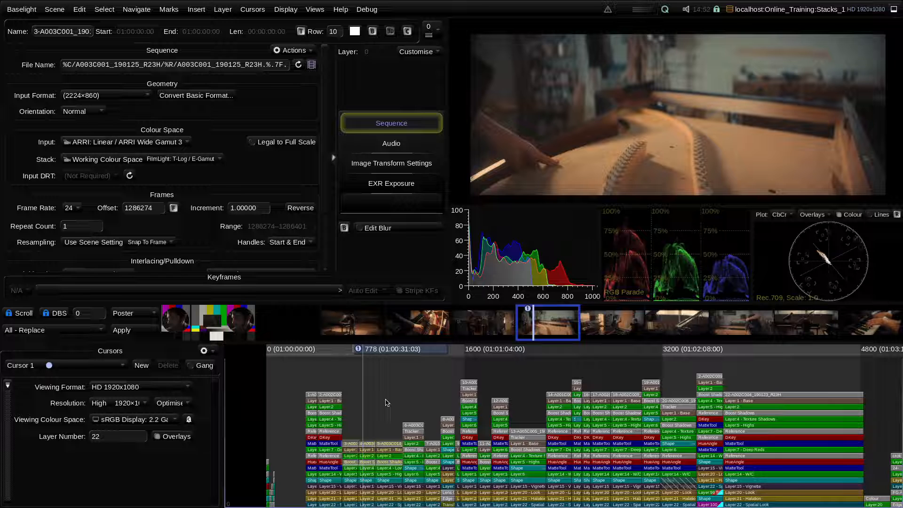
key("ctrl+Down")
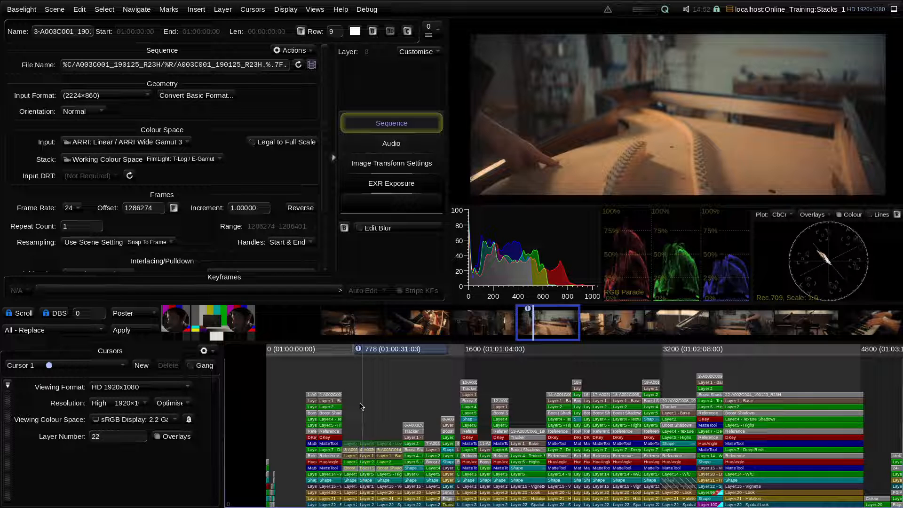
key("ctrl+z")
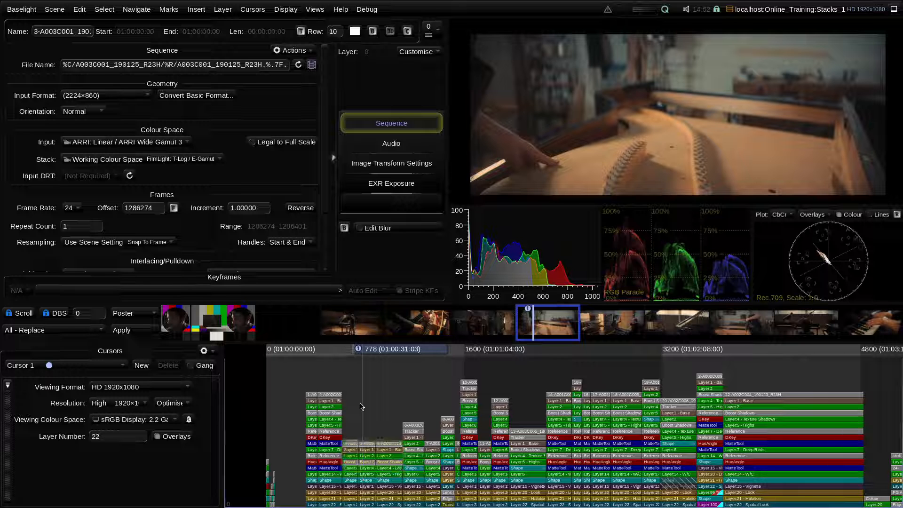
left_click(375, 412)
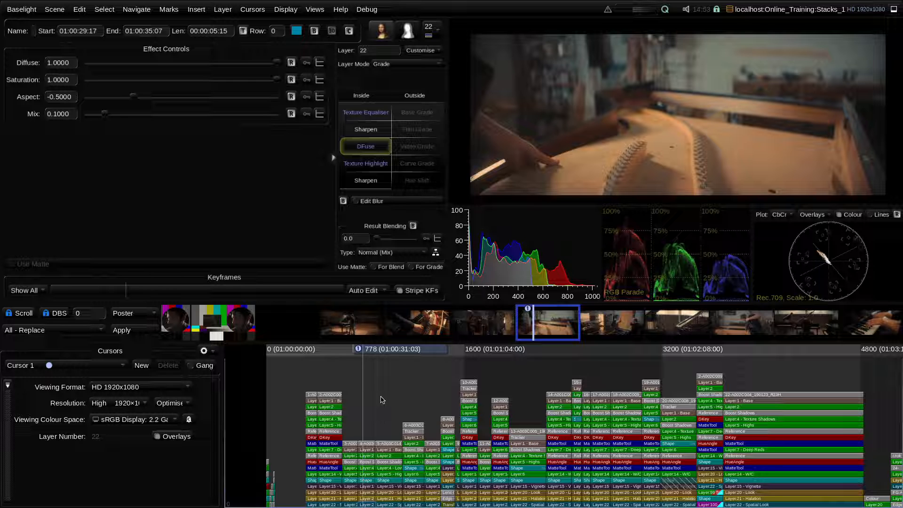
- Move the cursor to frame 705 and open the Timeline Alignment view
left_click_drag(396, 354, 387, 353)
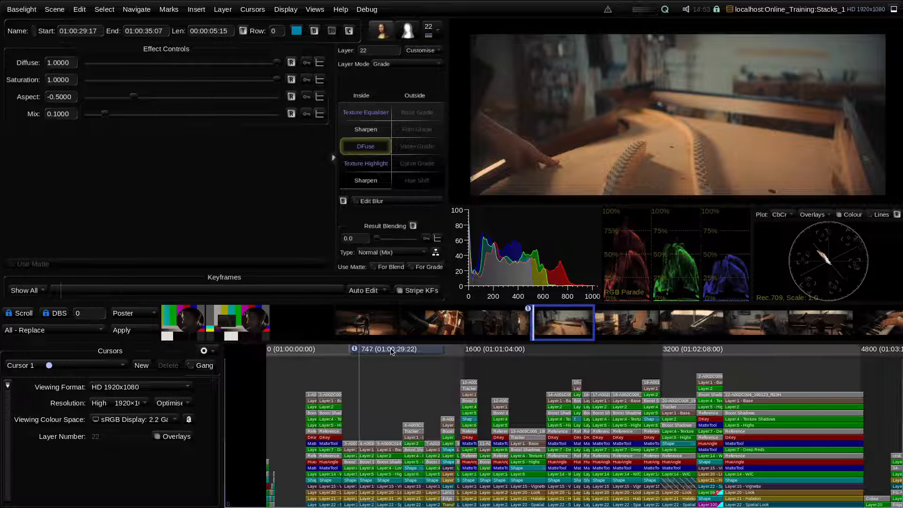
left_click(314, 10)
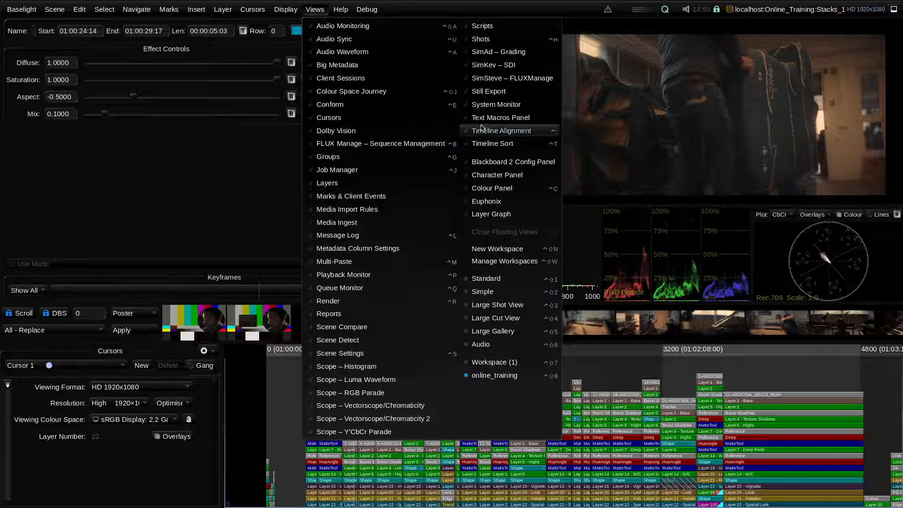
left_click(526, 132)
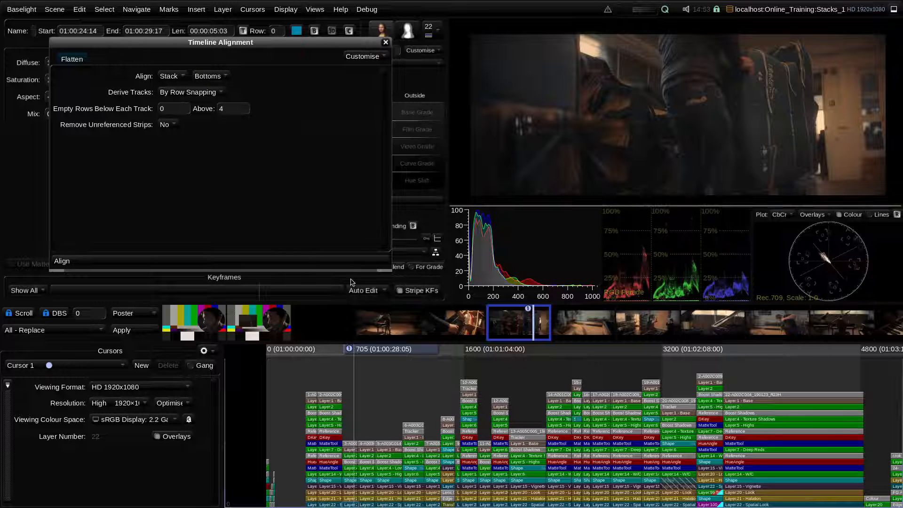
left_click_drag(178, 52, 184, 61)
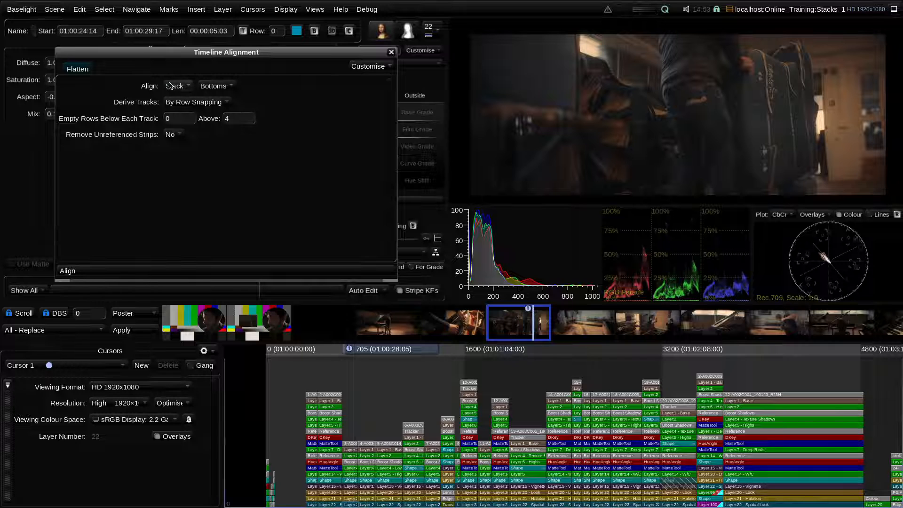
- Align the timeline's stacks by their tops and enlarge the timeline area to show them
left_click(215, 87)
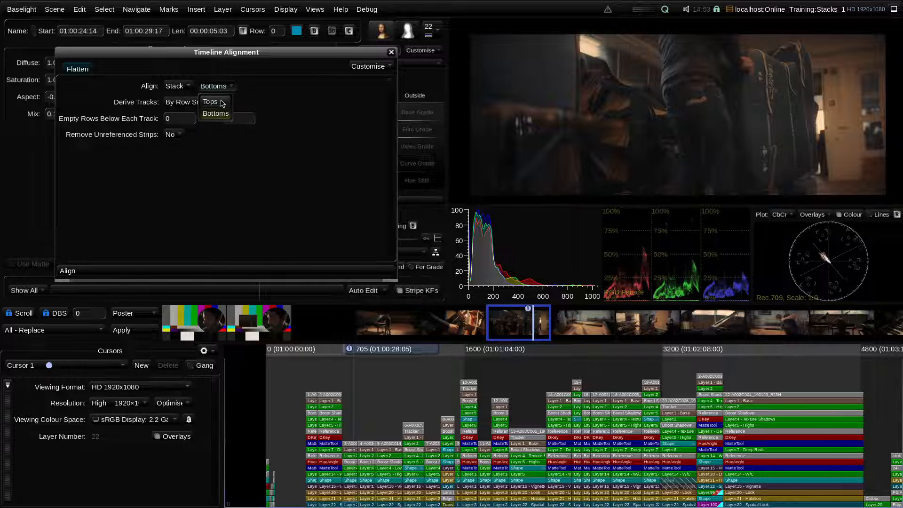
left_click(221, 102)
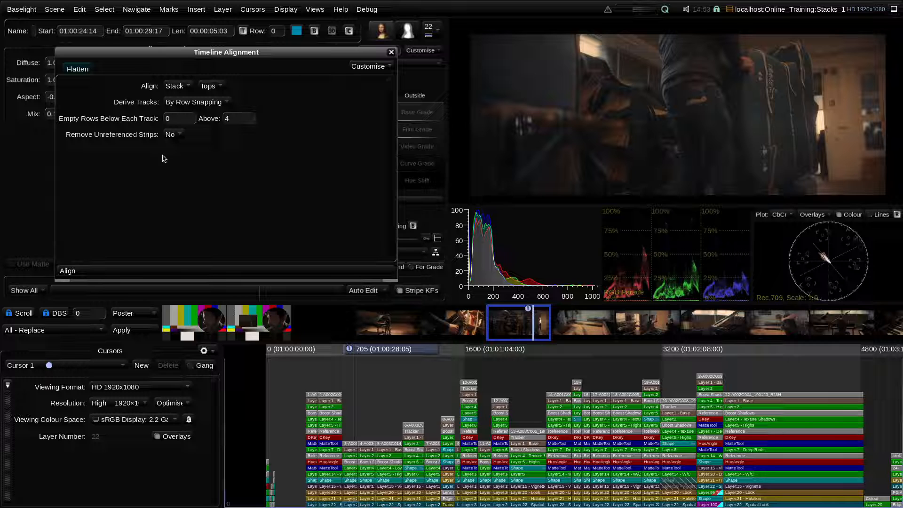
left_click(187, 274)
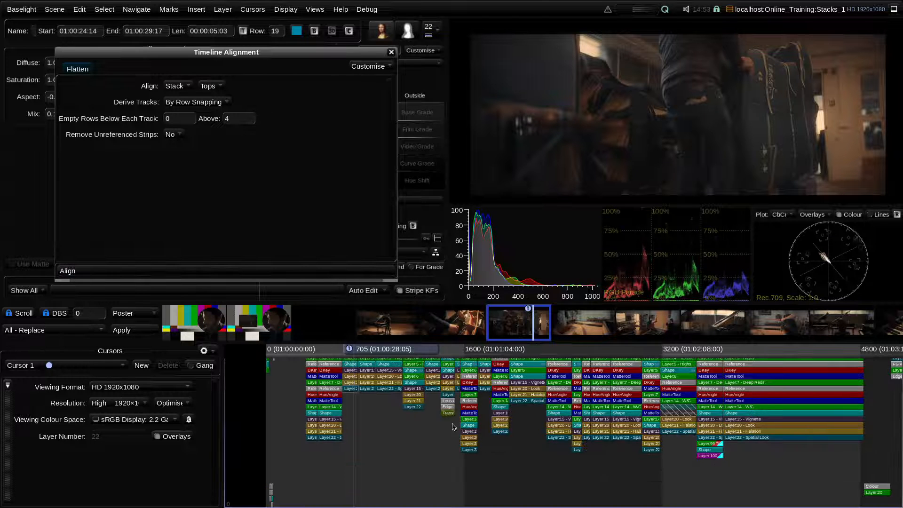
left_click_drag(476, 344, 477, 296)
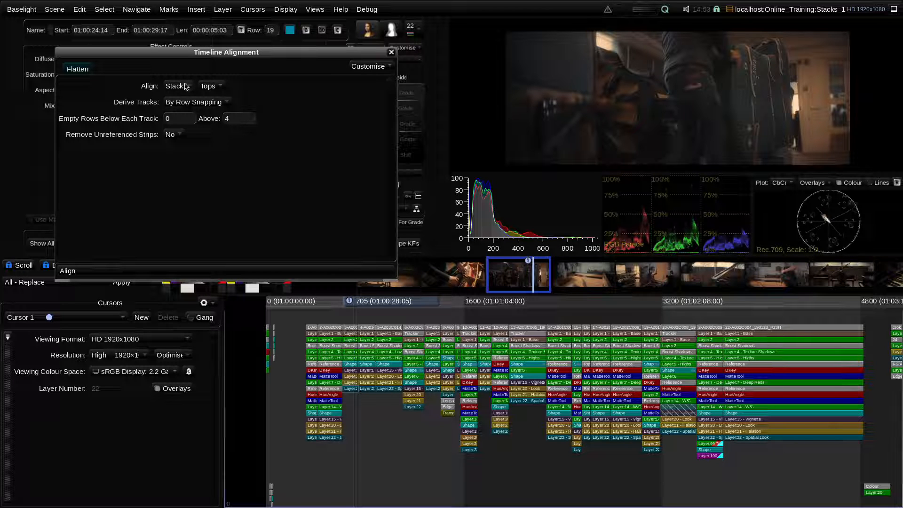
- Align the timeline's stacks by their bottoms and enlarge the timeline area further
left_click(210, 87)
left_click(213, 112)
left_click(197, 271)
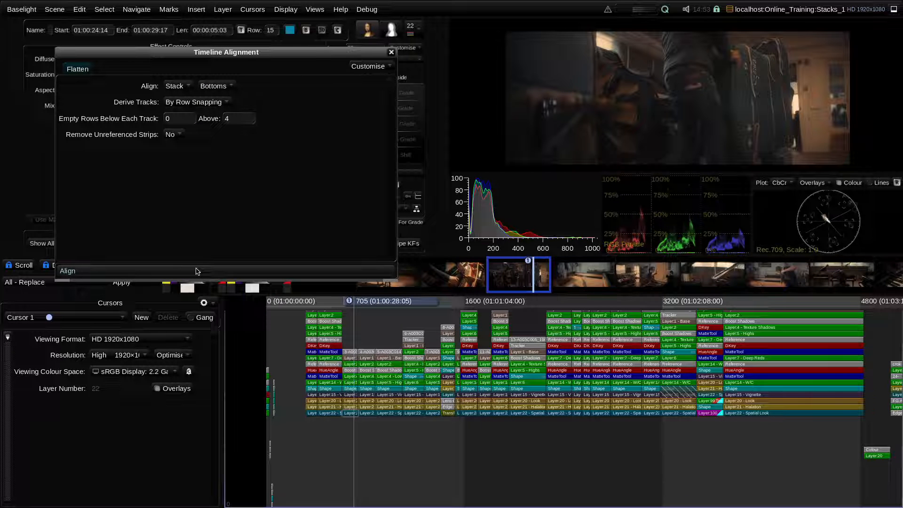
left_click_drag(403, 295, 410, 259)
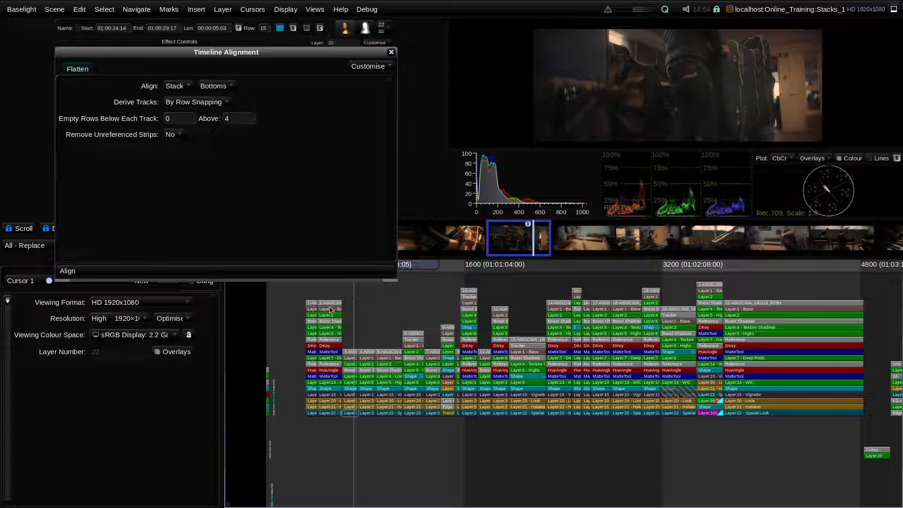
- Select the Boost Shadows strips of shots 1 to 7 and align the timeline by Selected Strips Within Each Stack
left_click(312, 323)
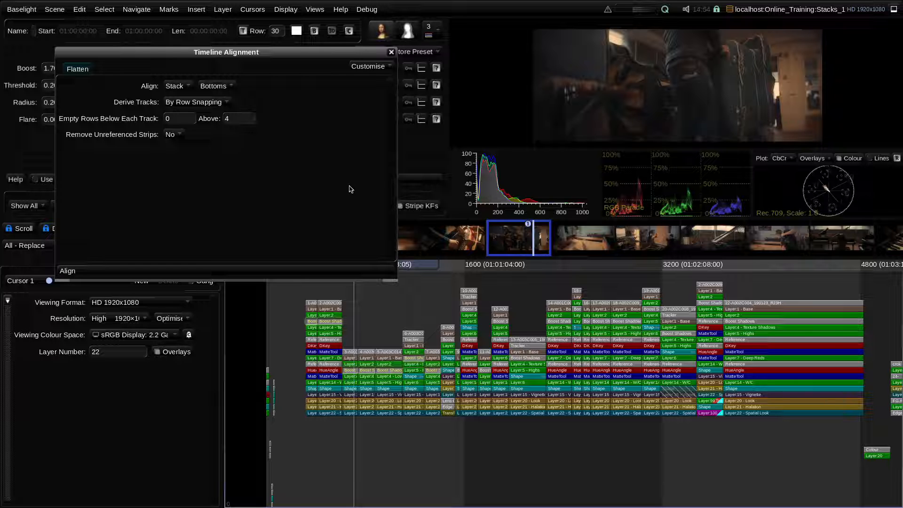
left_click(179, 87)
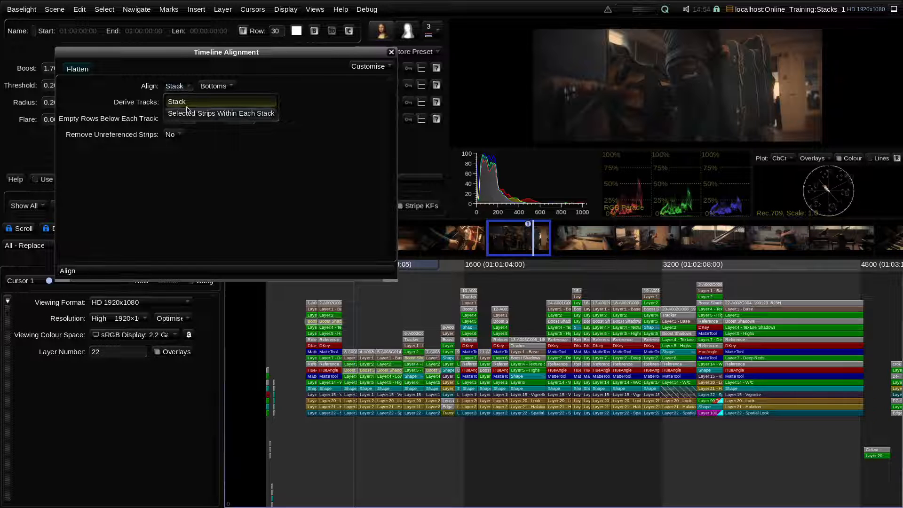
left_click(246, 117)
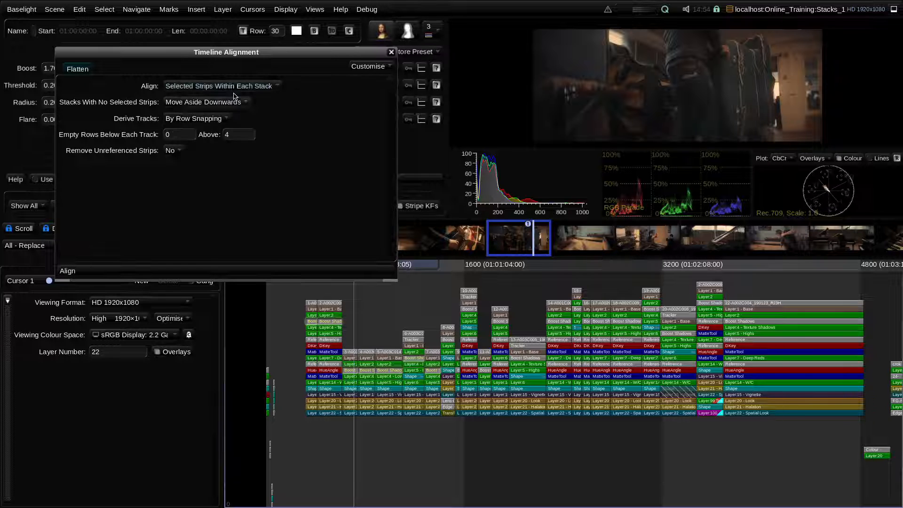
left_click(196, 272)
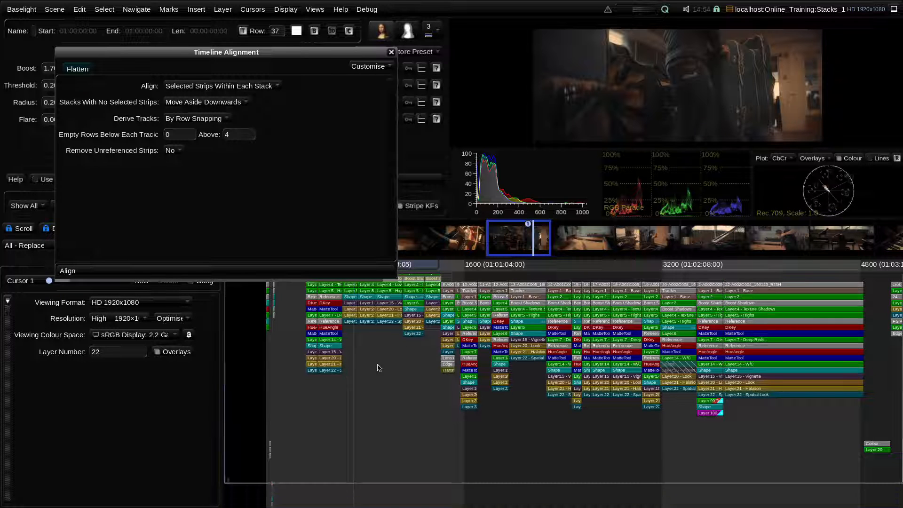
left_click_drag(455, 258, 455, 201)
left_click_drag(513, 276, 478, 350)
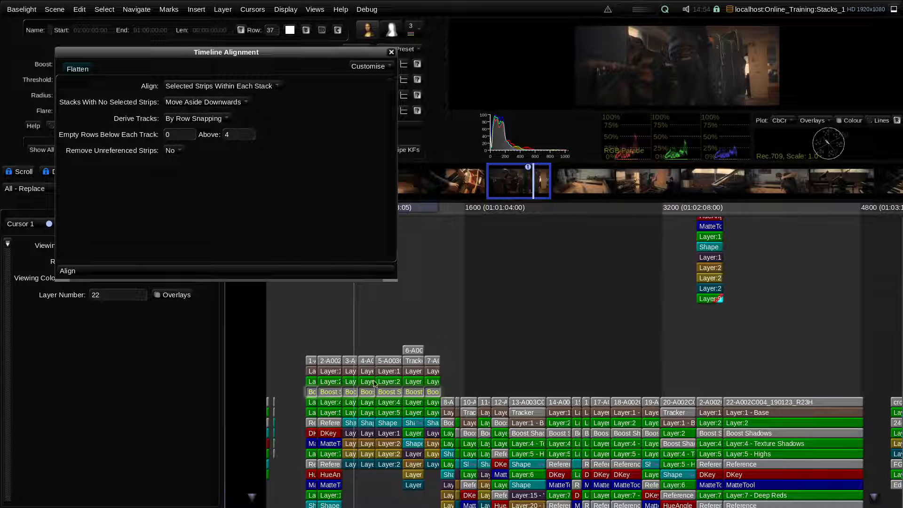
- Deselect the Boost Shadows strips and align the timeline's stacks by their tops
left_click(323, 326)
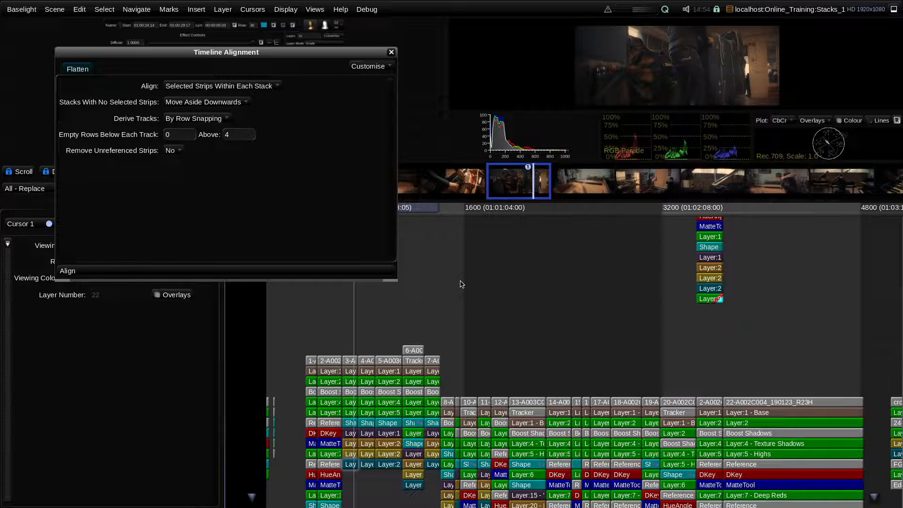
scroll(476, 349, "down", 3)
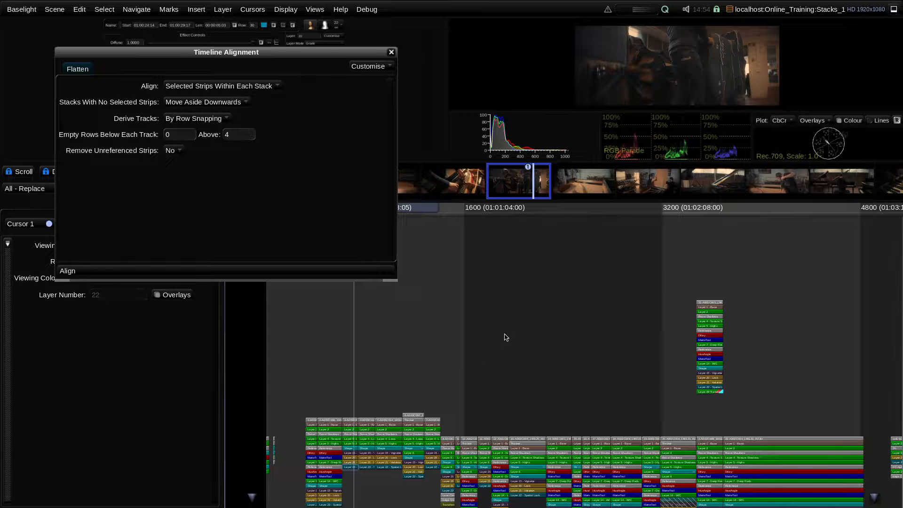
scroll(506, 337, "down", 3)
left_click_drag(502, 342, 499, 296)
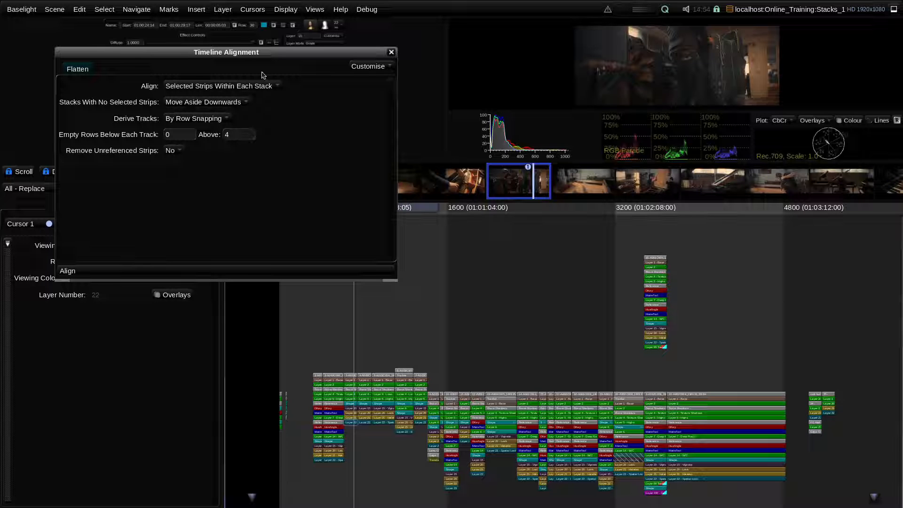
left_click(251, 87)
left_click(184, 102)
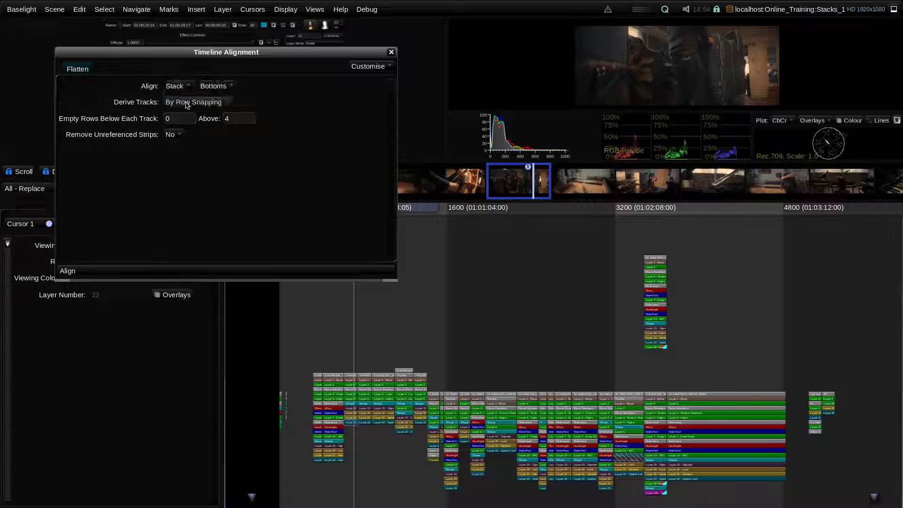
left_click(224, 86)
left_click(210, 94)
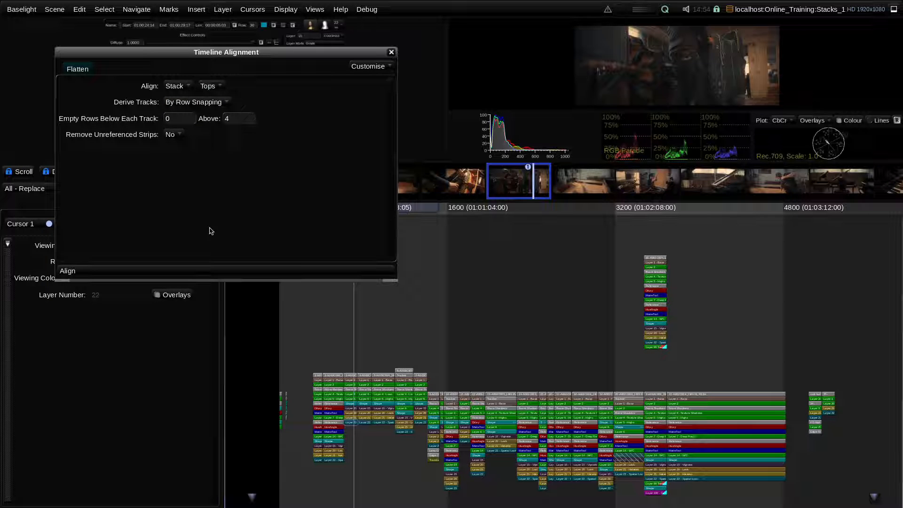
left_click(197, 273)
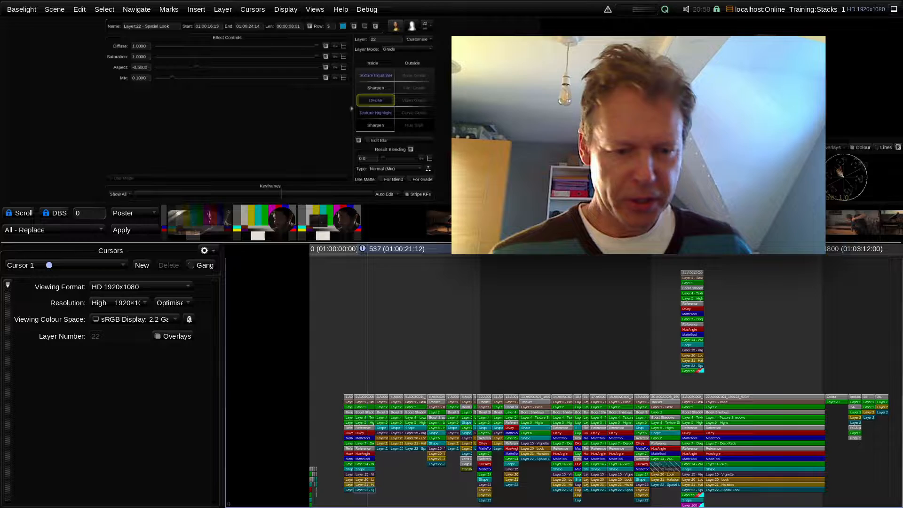
- Move the cursor to frame 0 and resize the timeline area to show the first stacks beneath the enlarged grading controls
left_click_drag(337, 251, 329, 251)
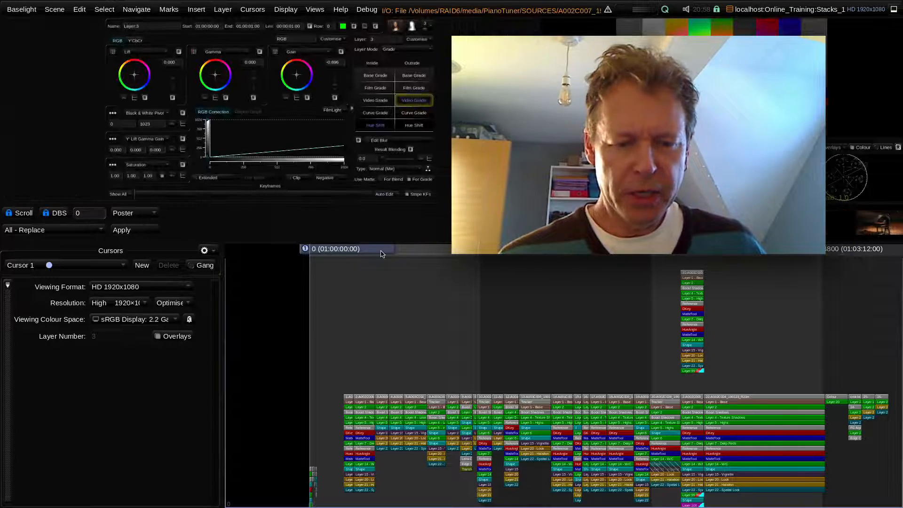
left_click_drag(417, 244, 434, 433)
scroll(435, 485, "up", 12)
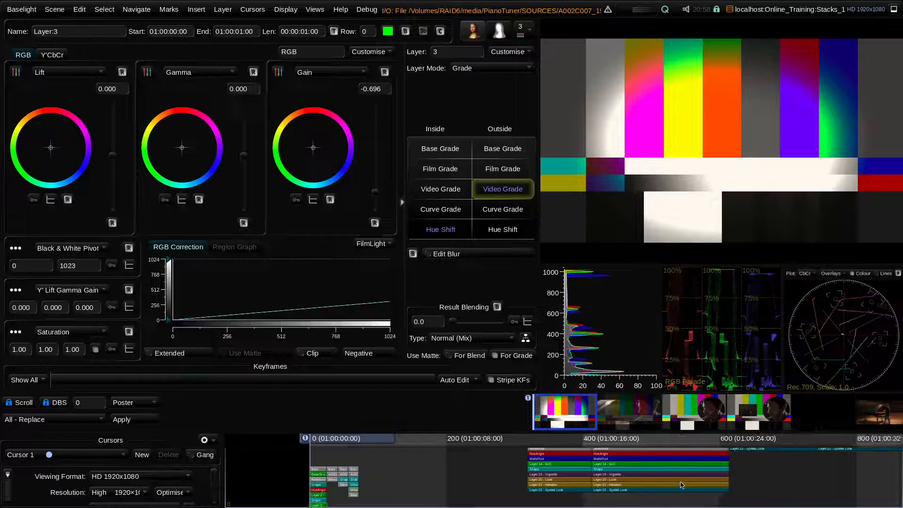
key("Up")
key("Down")
left_click_drag(515, 432, 504, 365)
key("Up")
key("Down")
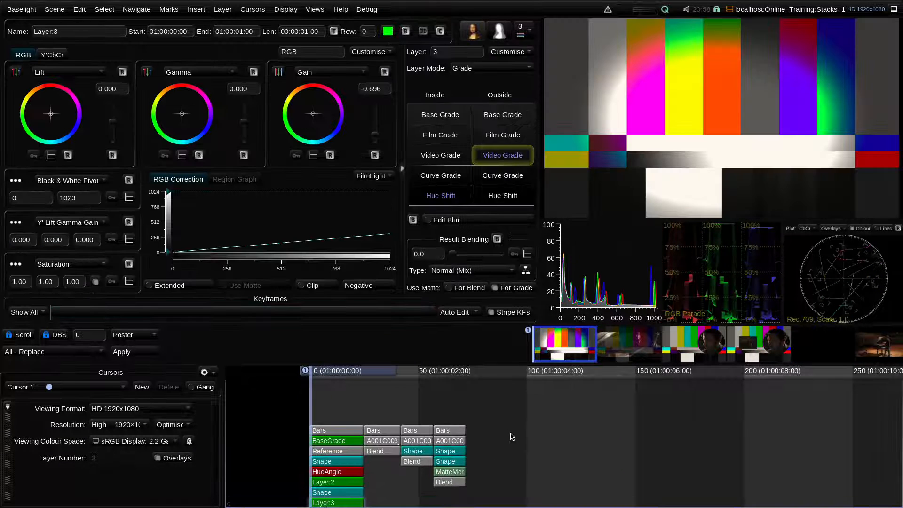
- Raise the Result Blending of the Layer:3 strip to 100 and return it to 0
left_click(350, 505)
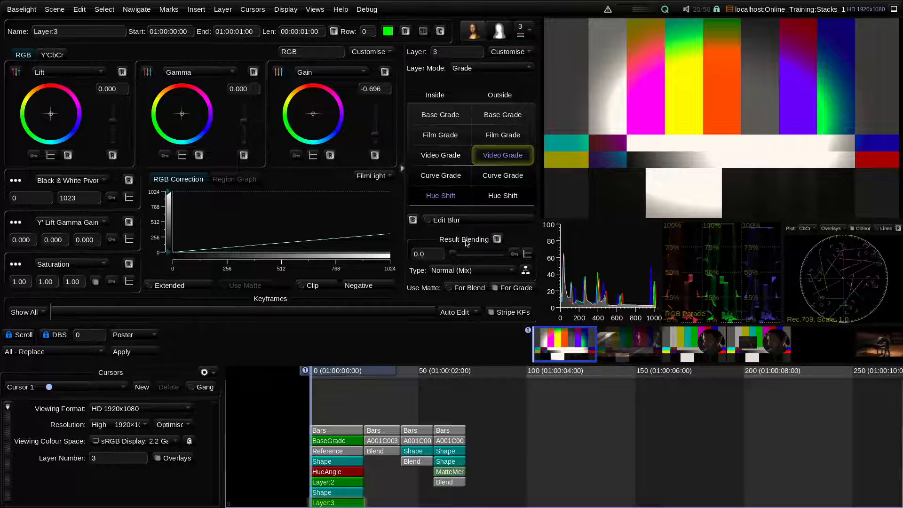
left_click(437, 254)
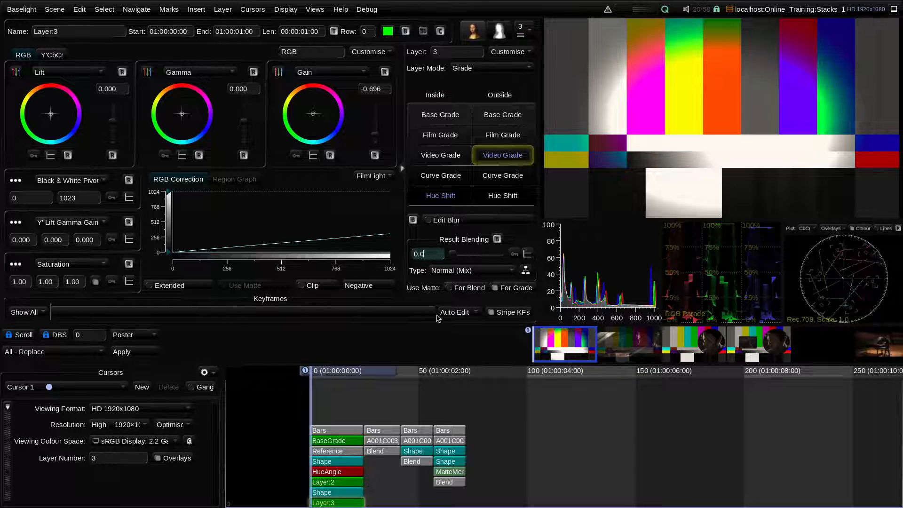
left_click_drag(455, 256, 506, 256)
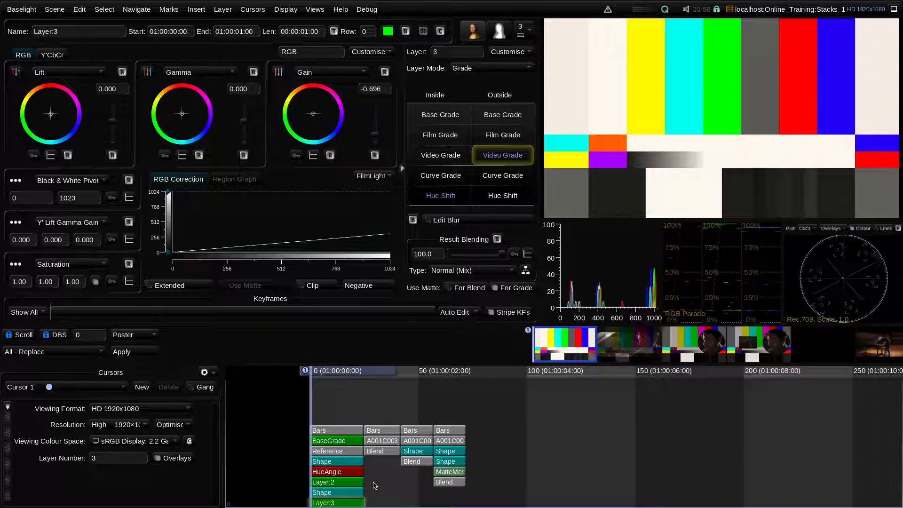
left_click_drag(503, 254, 450, 254)
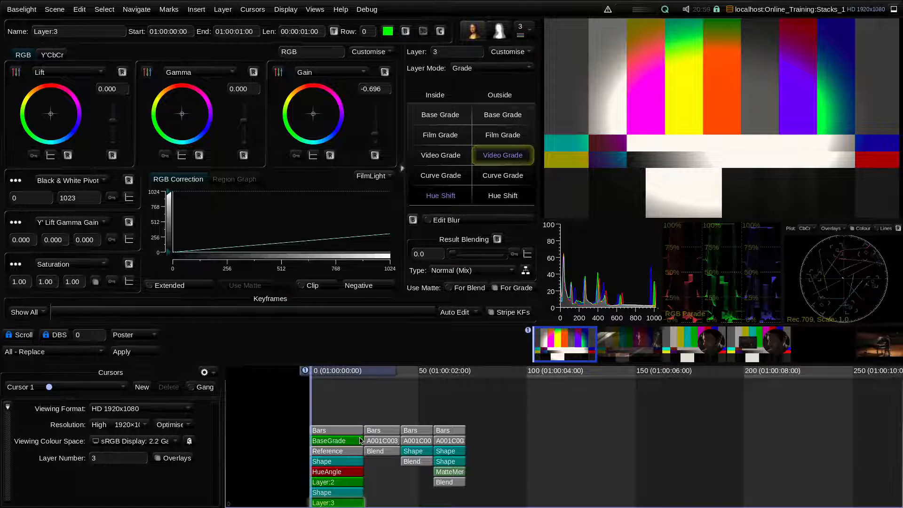
- In Layer:3's blending diagram, set Blend With to Numbered Layer and choose layer 1, the BaseGrade, as the source
left_click(526, 271)
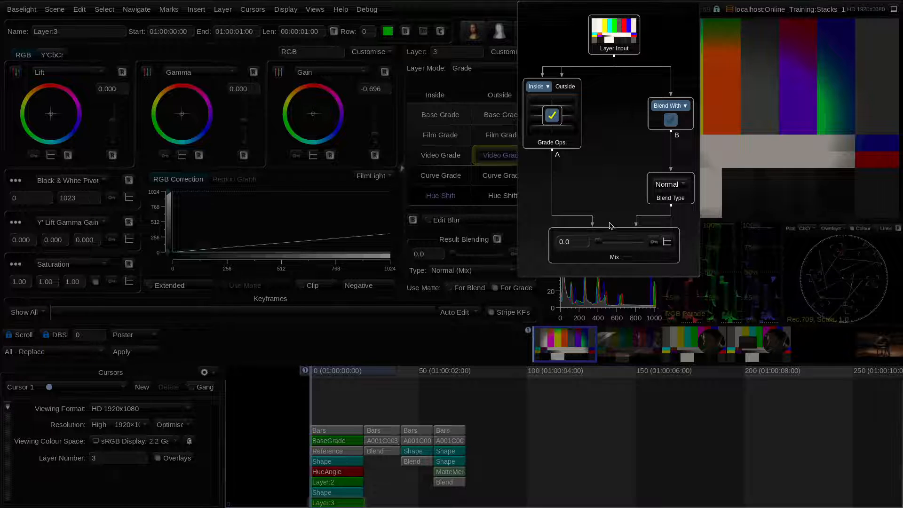
mouse_move(598, 242)
left_mouse_down()
mouse_move(646, 245)
mouse_move(596, 244)
left_mouse_up()
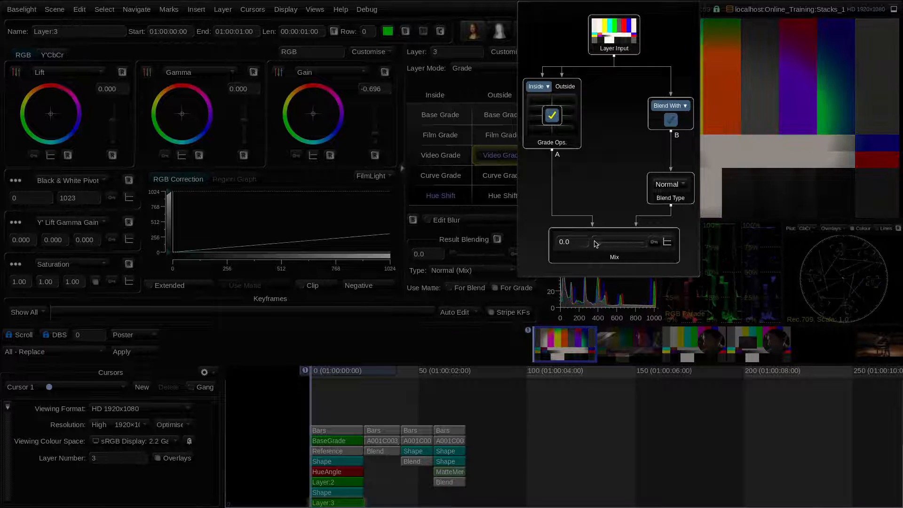
left_click(674, 106)
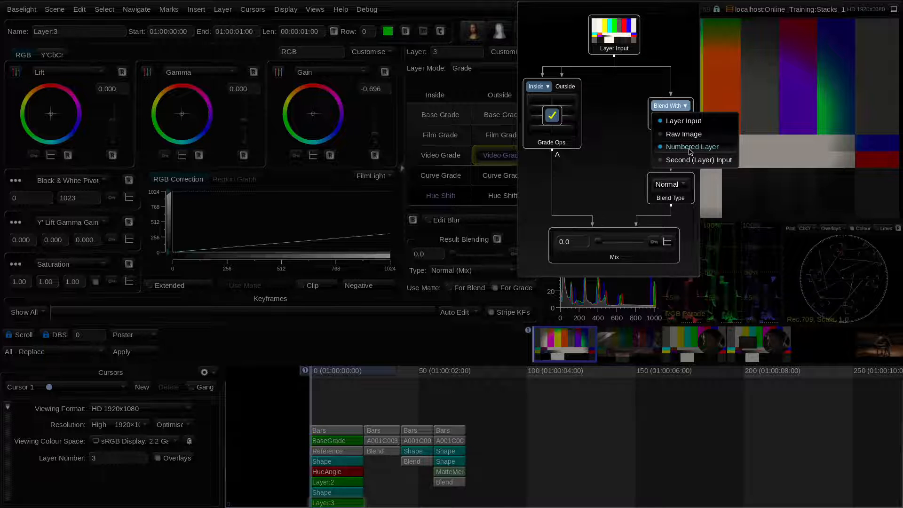
left_click(691, 152)
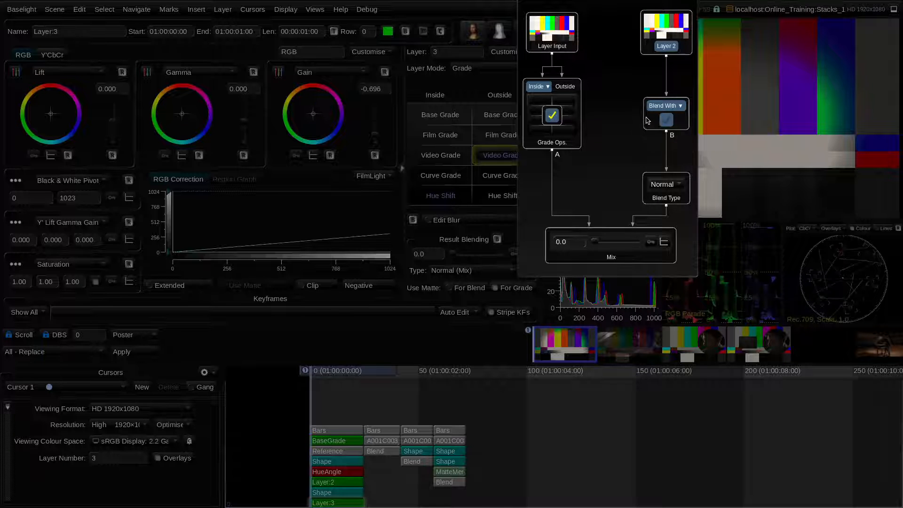
left_click(674, 51)
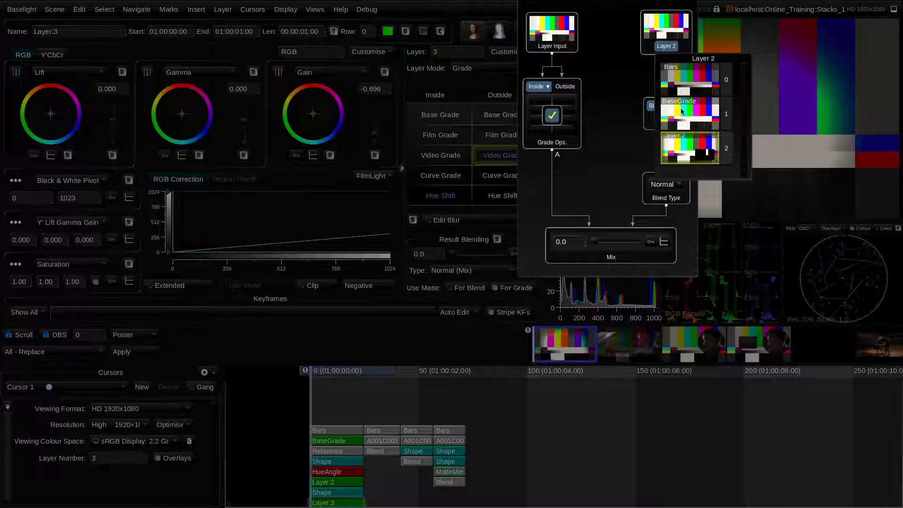
left_click(712, 114)
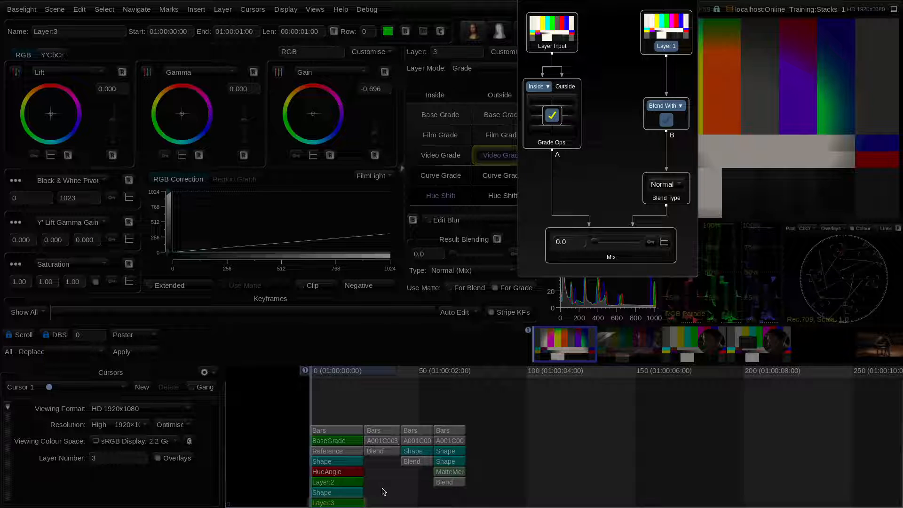
left_click(354, 442)
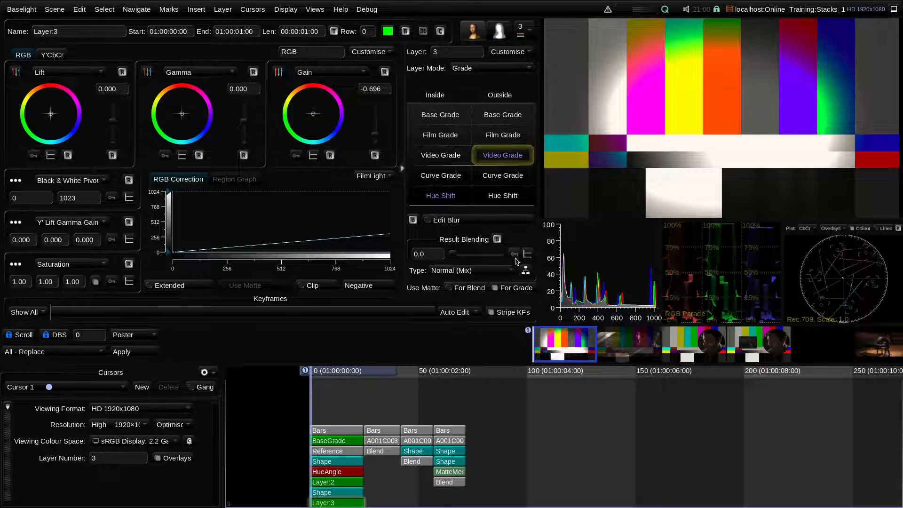
- Raise Layer:3's blend mix to 34.8, review the available Blend Type options, and lower the mix to 24.3
left_click(525, 271)
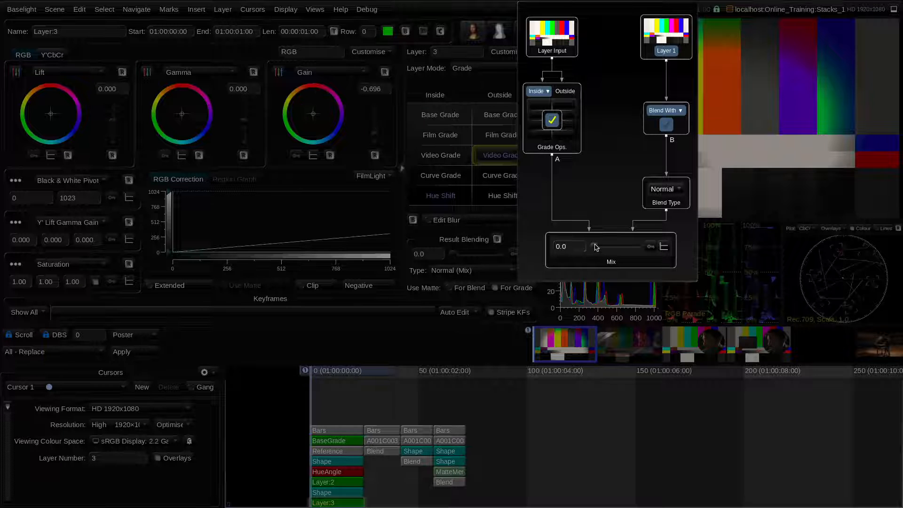
mouse_move(596, 247)
left_mouse_down()
mouse_move(648, 249)
mouse_move(611, 249)
left_mouse_up()
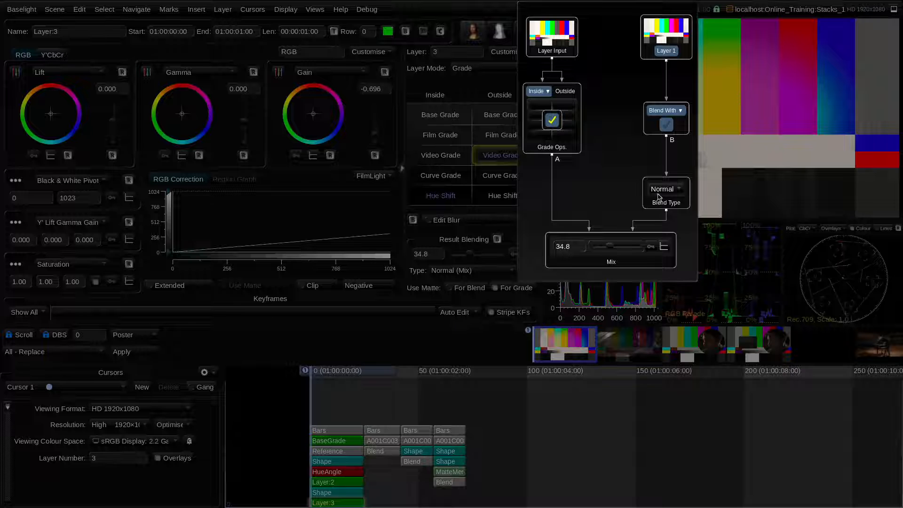
left_click(669, 190)
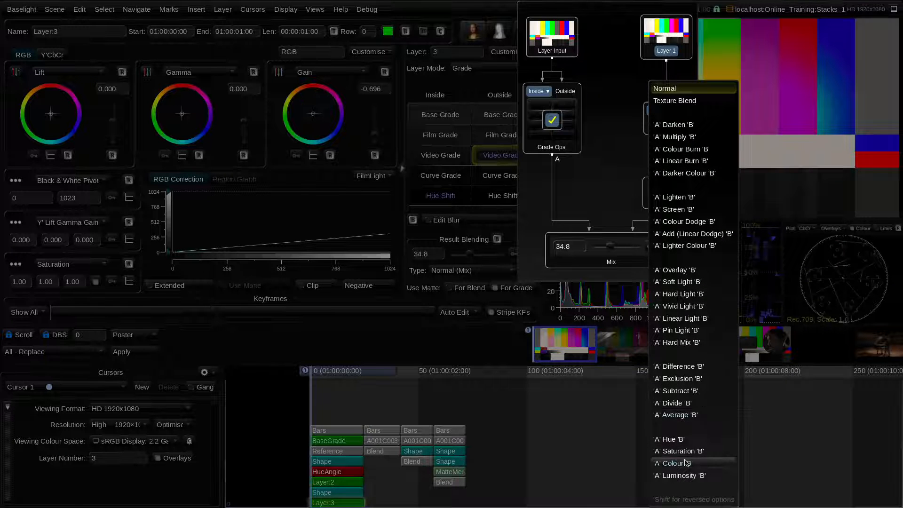
left_click(612, 221)
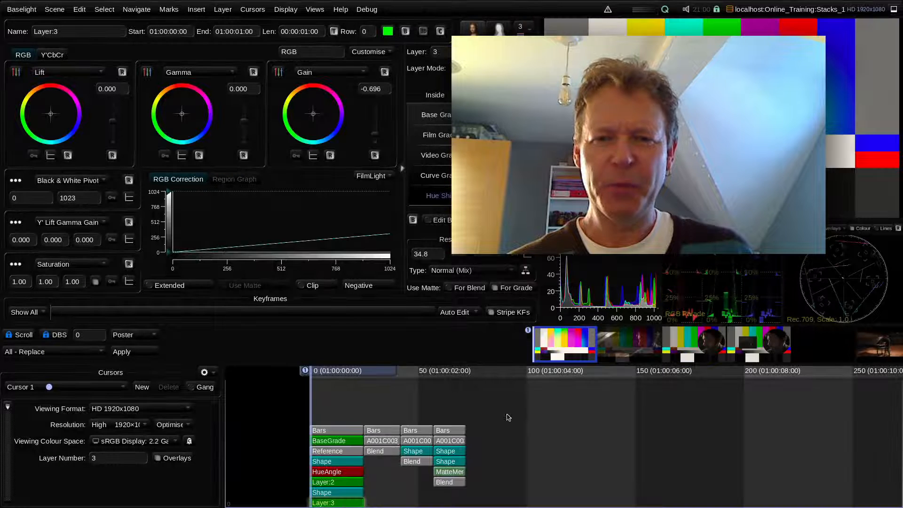
mouse_move(470, 254)
left_mouse_down()
mouse_move(488, 256)
mouse_move(464, 256)
left_mouse_up()
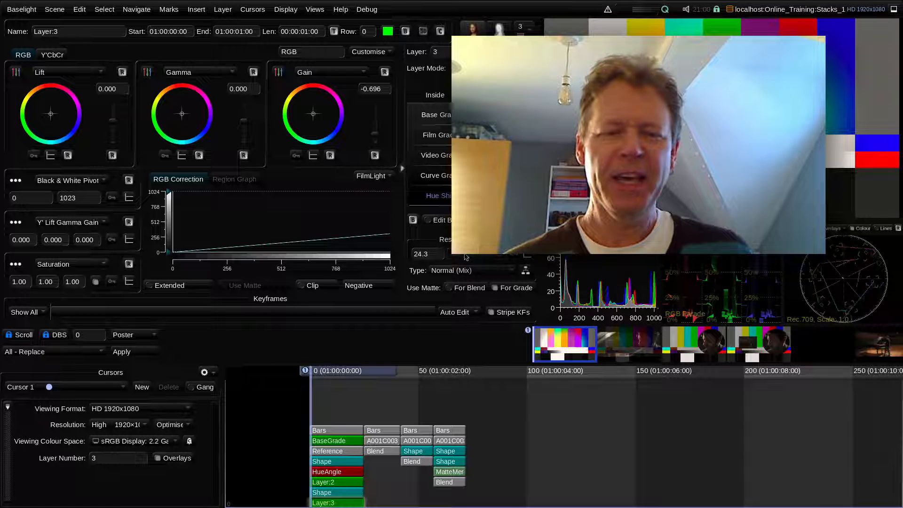